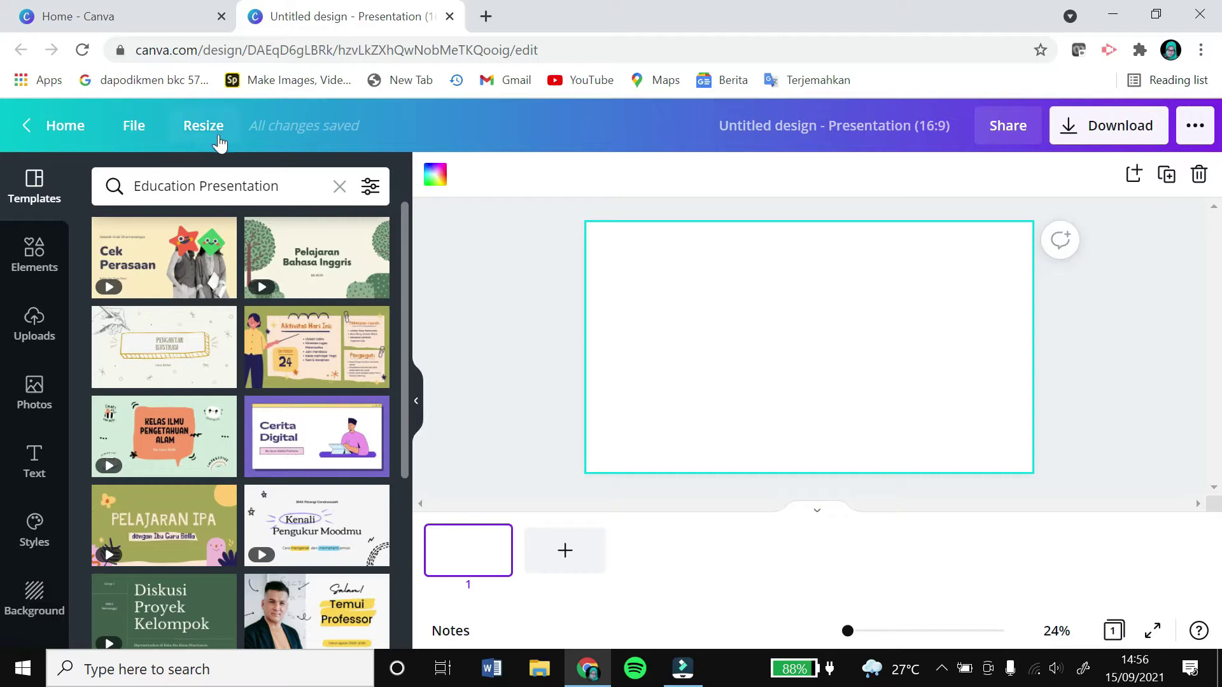
# Search the templates for "mind mapping"
pyautogui.click(226, 185)
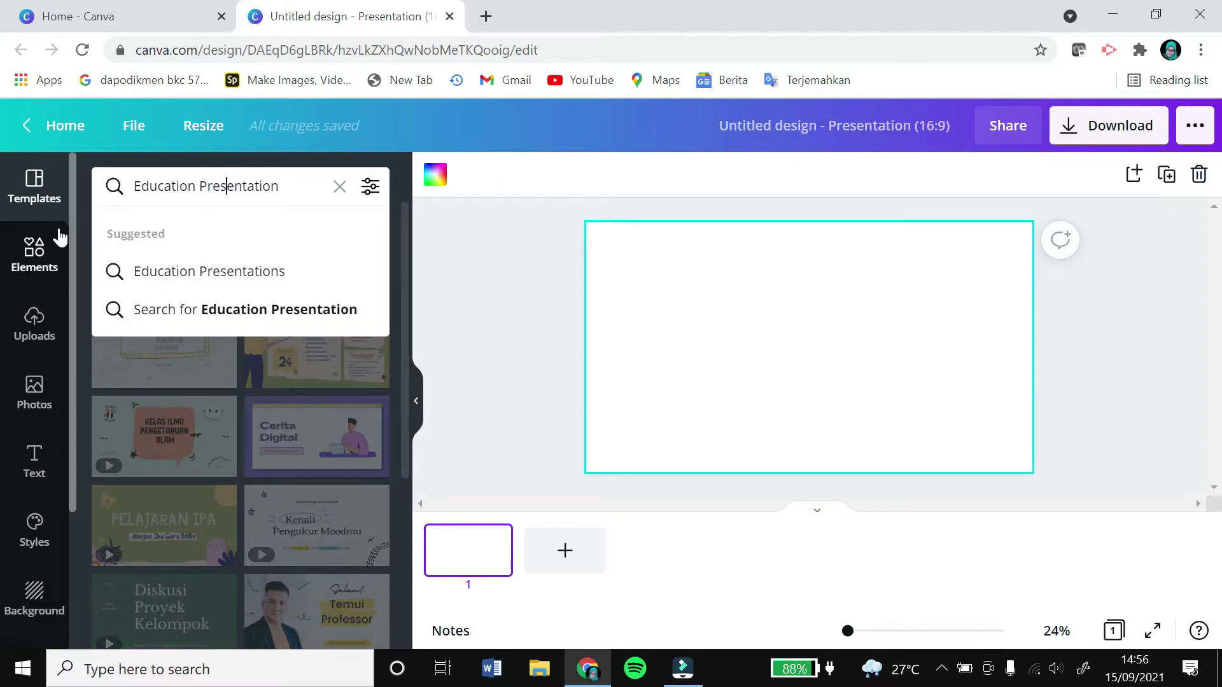
pyautogui.press('Return')
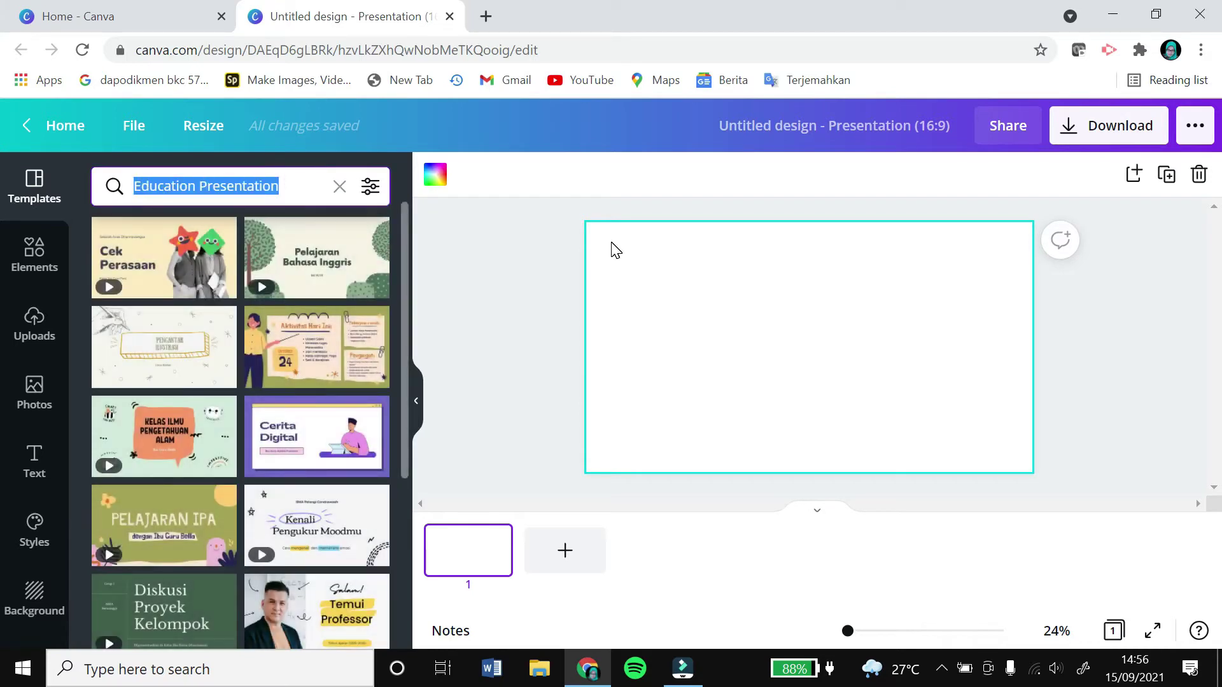
pyautogui.write('mind mapping')
pyautogui.press('Return')
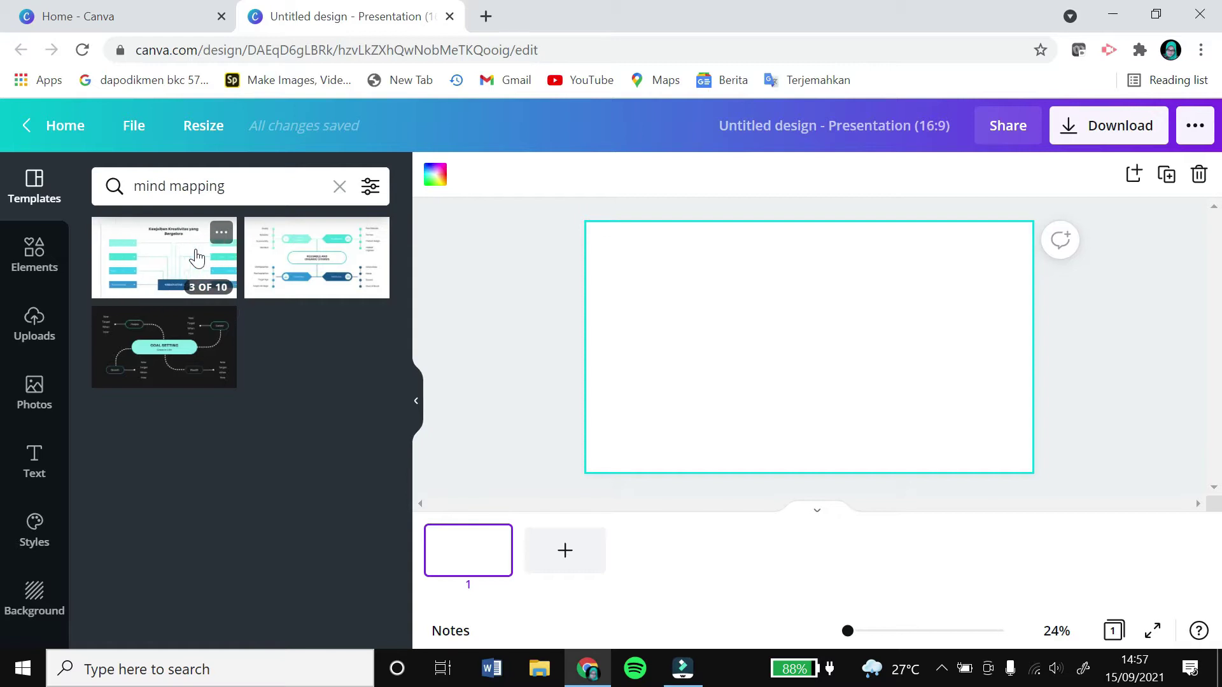
# Apply the central-circle page with icon-labelled boxes from the "Presentasi Mind Map Biru dan Putih" template to the blank page
pyautogui.click(197, 258)
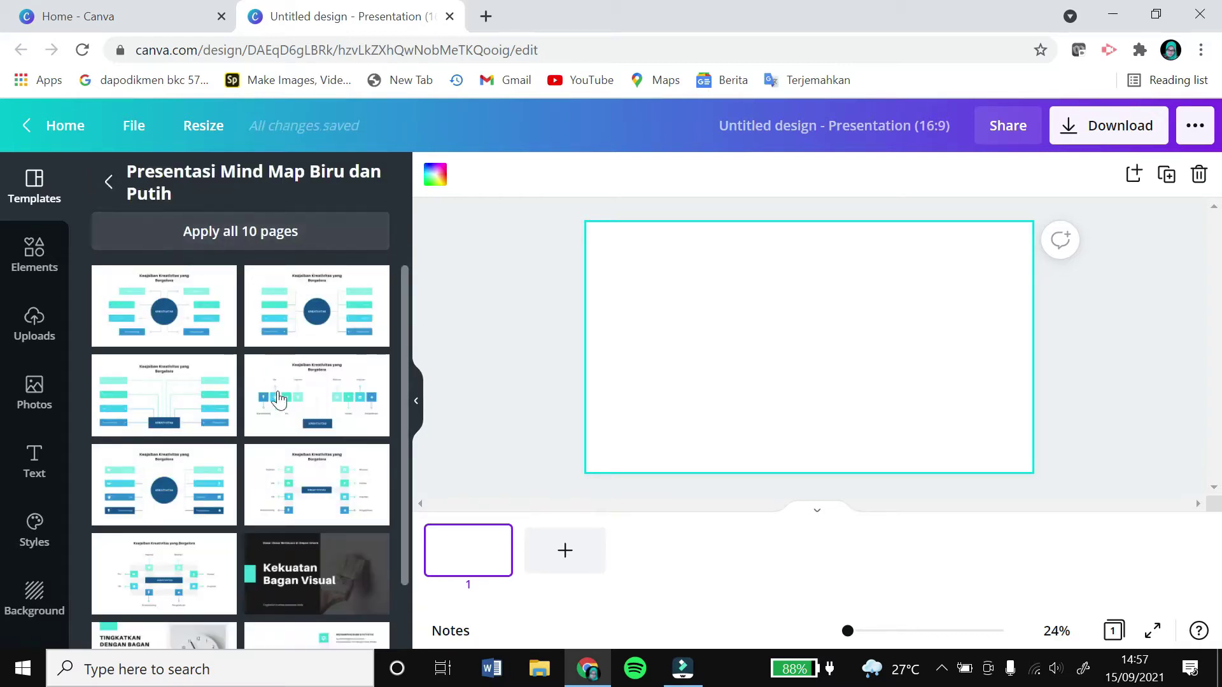
pyautogui.scroll(-1, 279, 441)
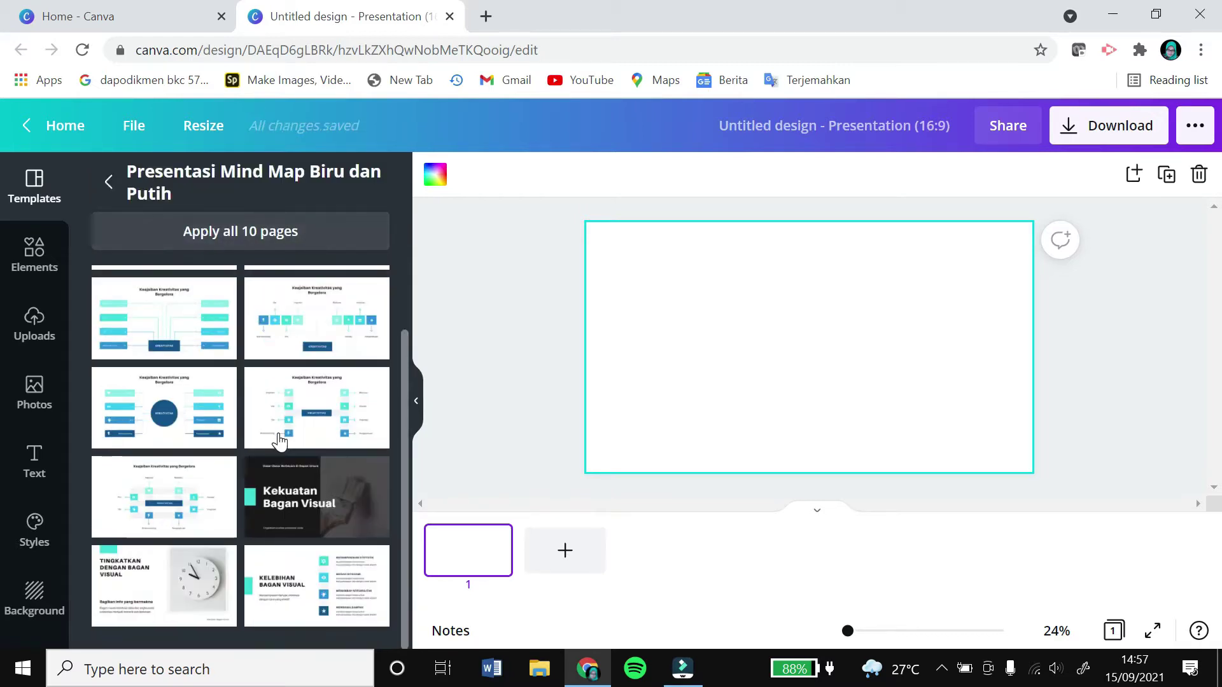
pyautogui.click(176, 415)
# Replace the text in the mind map's central circle with "SUKSES SIDANG PKL"
pyautogui.click(784, 354)
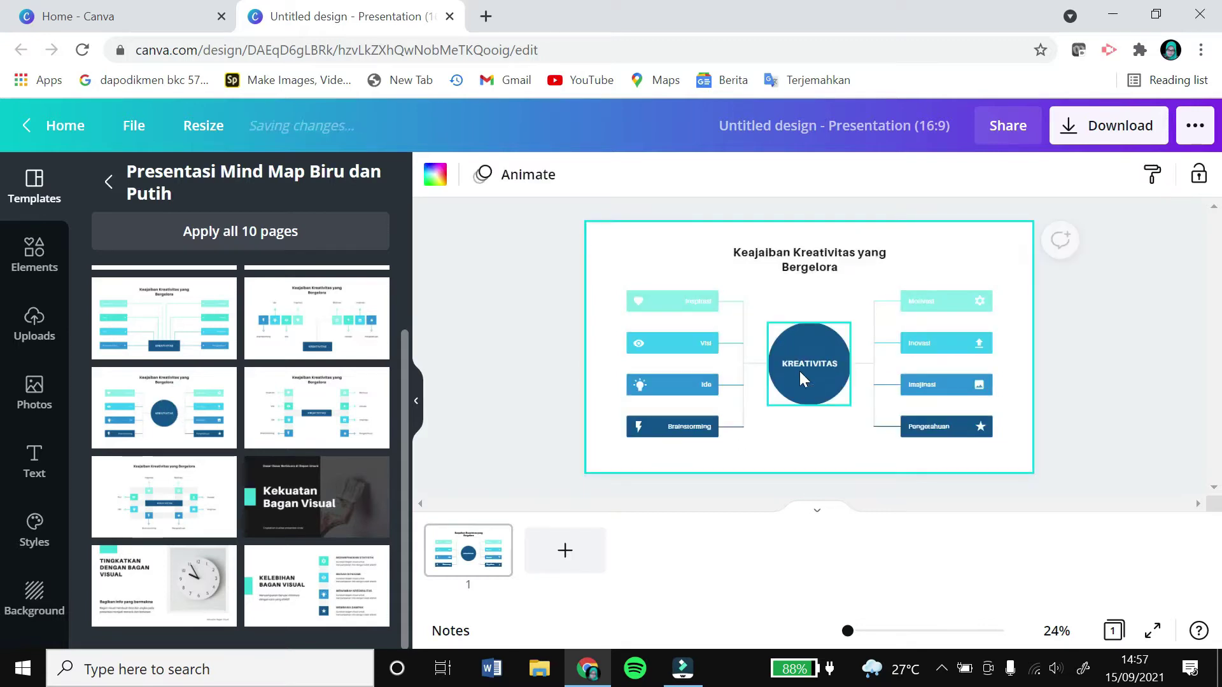
pyautogui.click(822, 364)
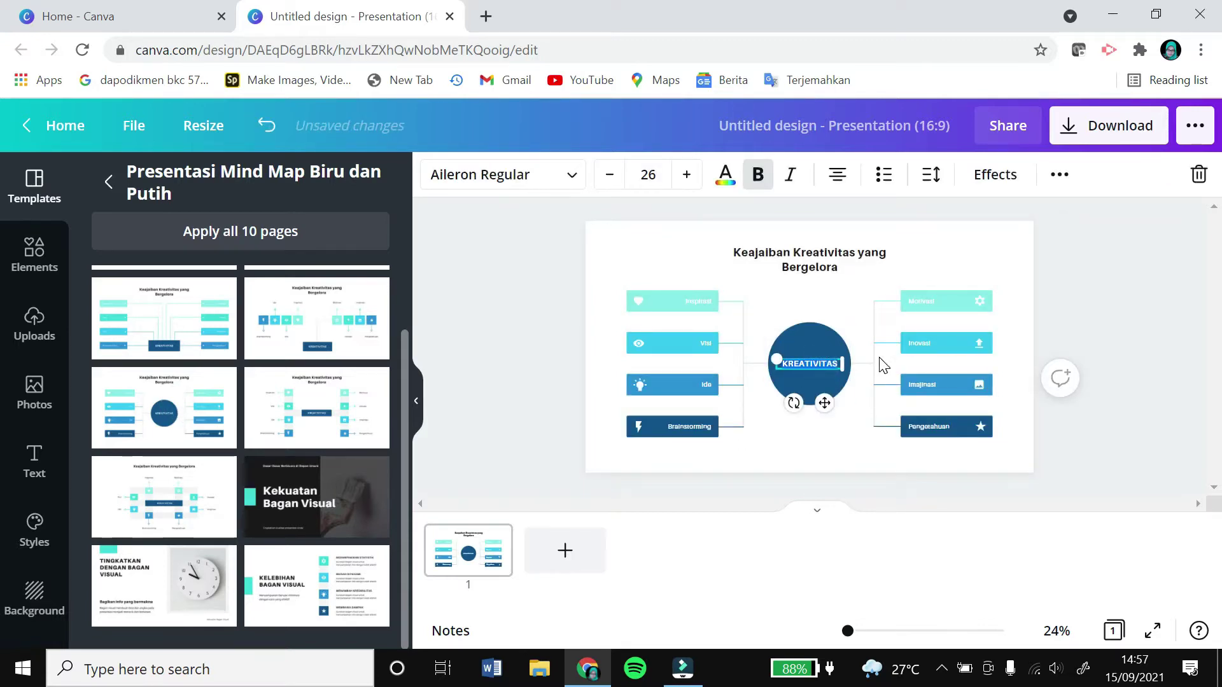
pyautogui.scroll(5, 808, 363)
pyautogui.scroll(-2, 808, 362)
pyautogui.write('SUKSES S')
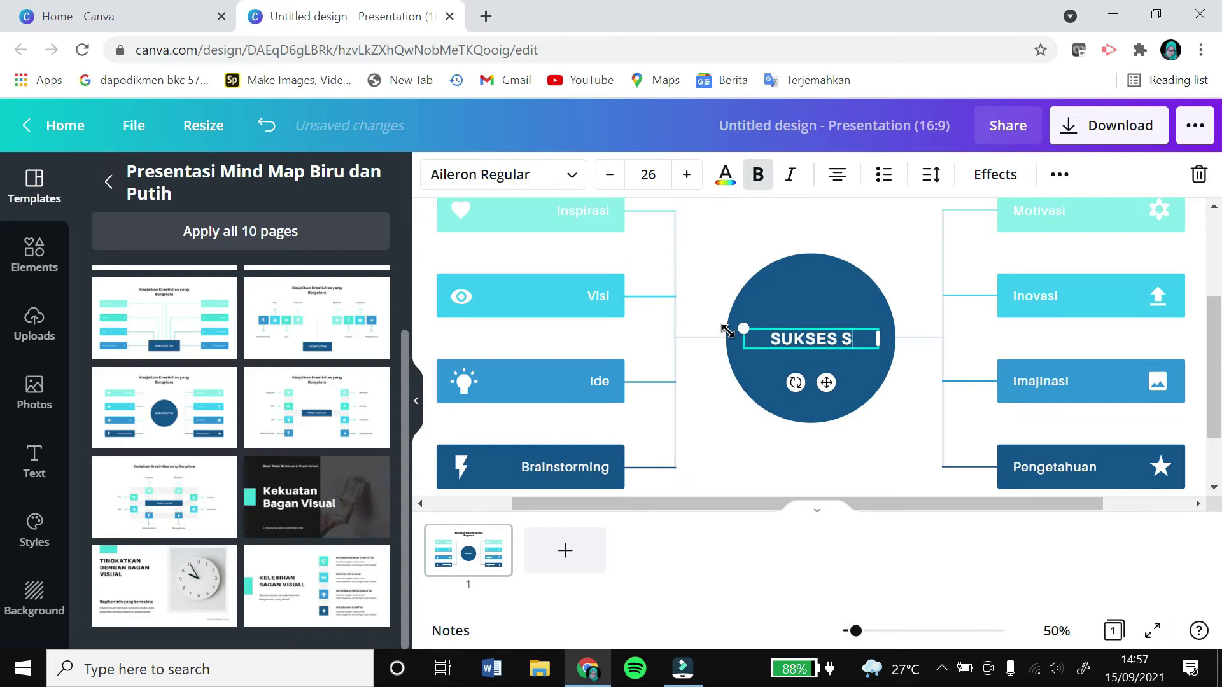
pyautogui.write('IDANG PKL')
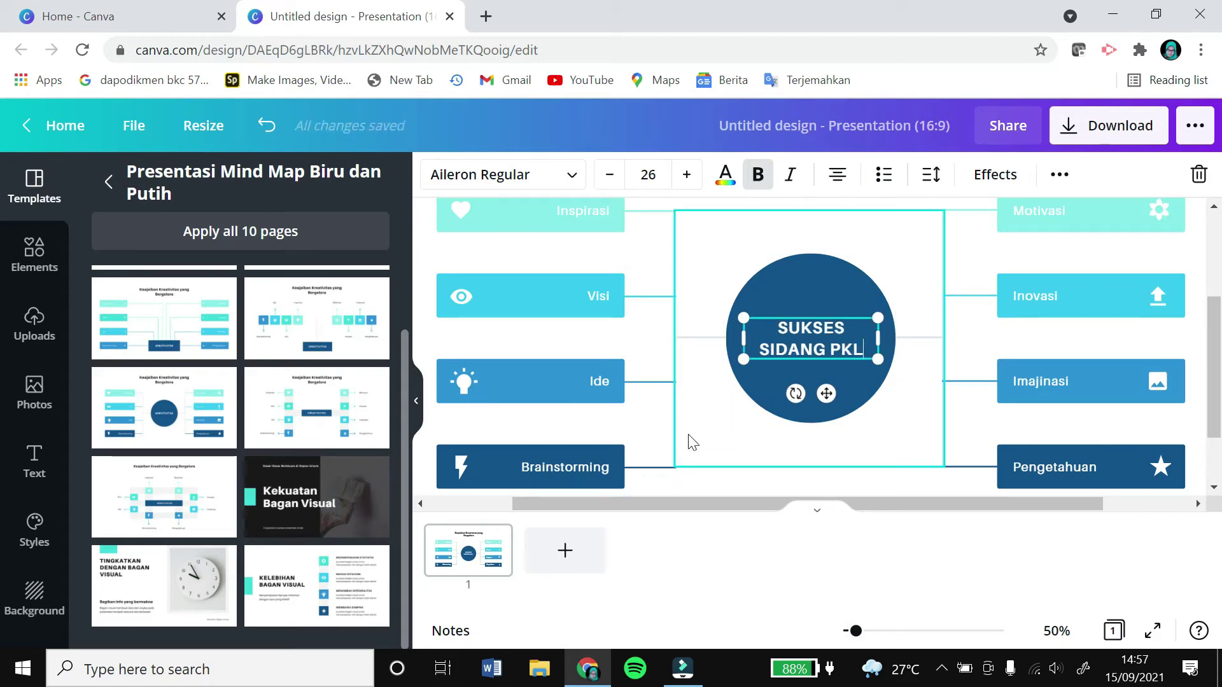
# Replace the "Motivasi" label on the mind map's right branch with "Persiapan Fisik"
pyautogui.scroll(3, 1051, 431)
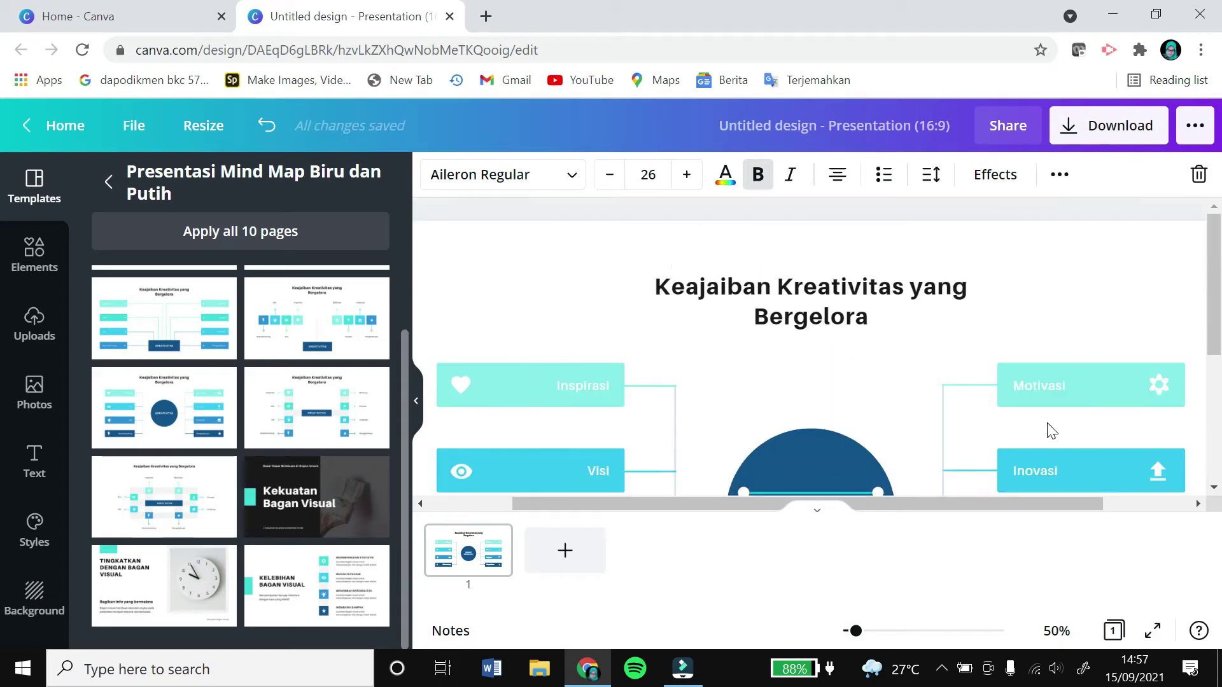
pyautogui.scroll(-3, 1048, 423)
pyautogui.scroll(3, 951, 385)
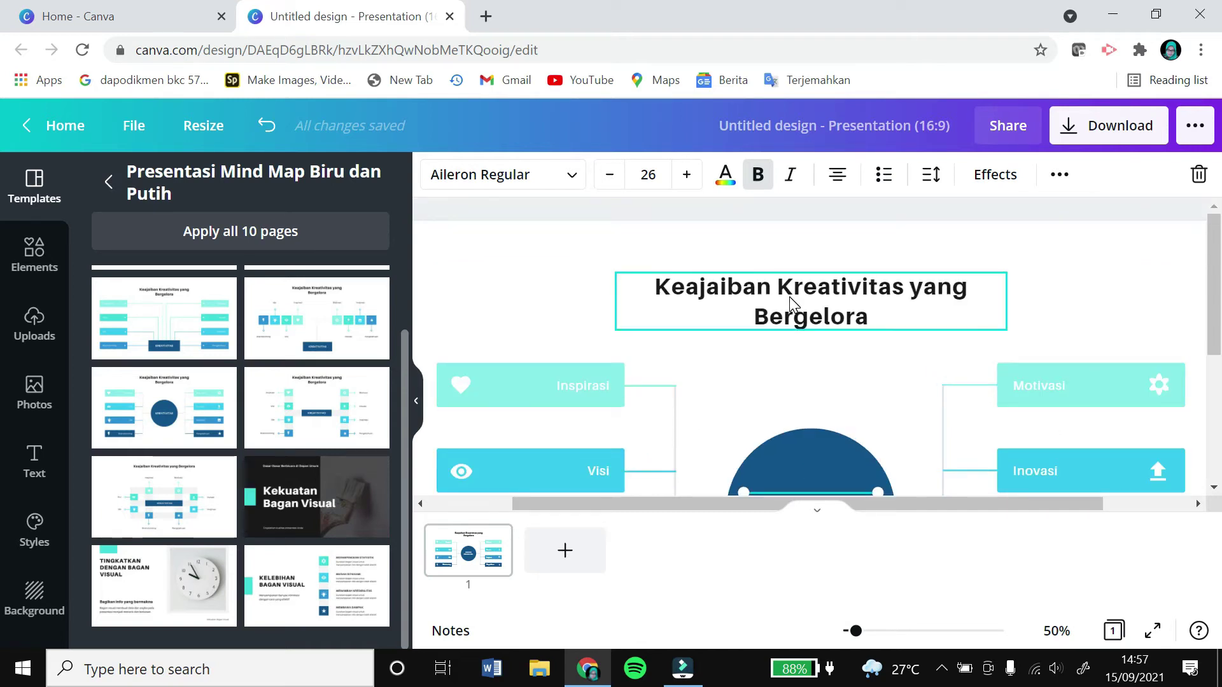
pyautogui.scroll(-3, 793, 305)
pyautogui.click(1078, 297)
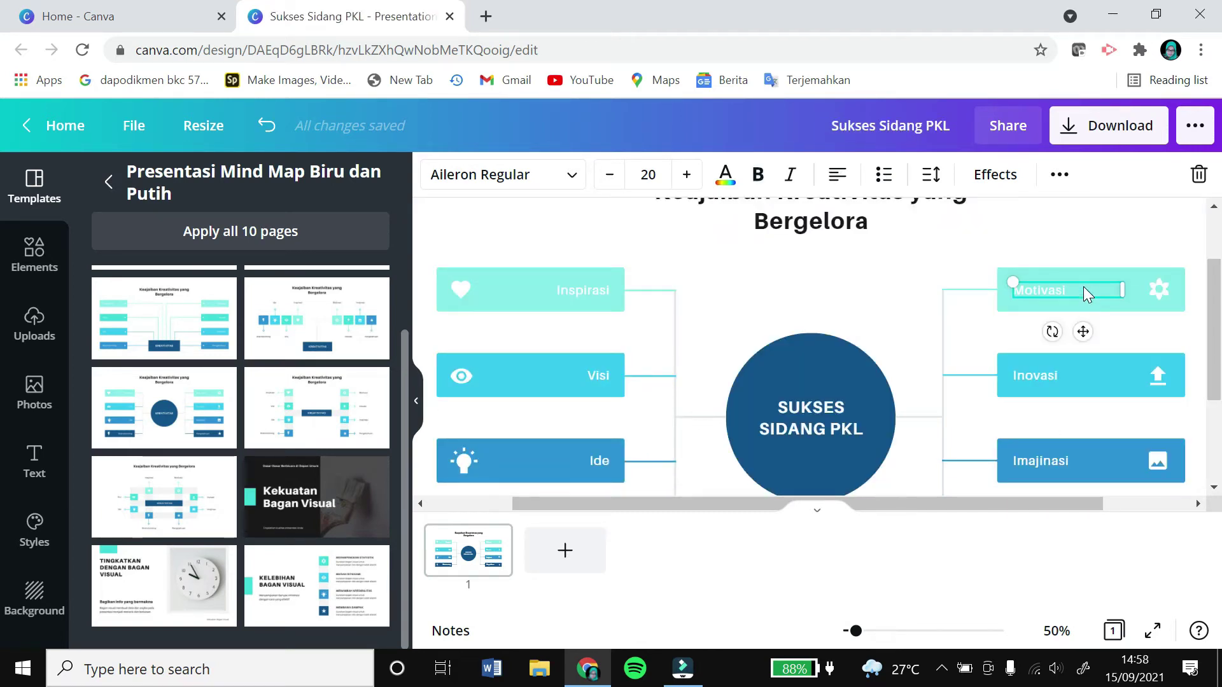
pyautogui.hotkey('ctrl', 'a')
pyautogui.write('Per')
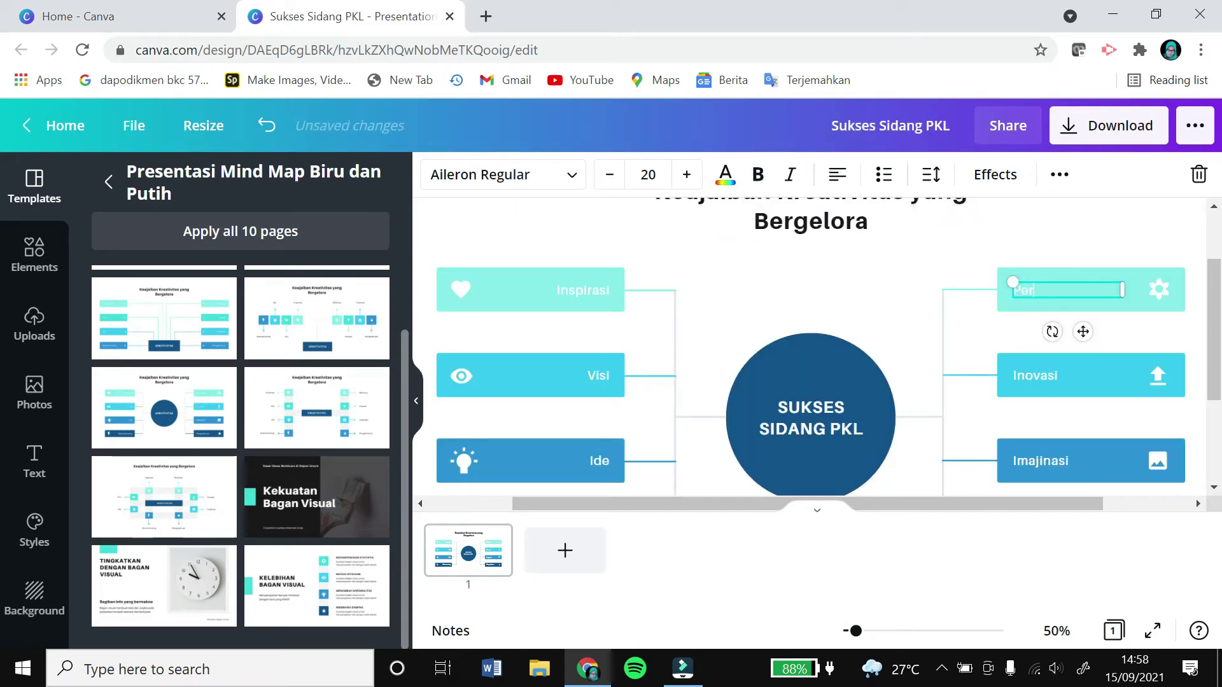
pyautogui.write('siapan Fisik')
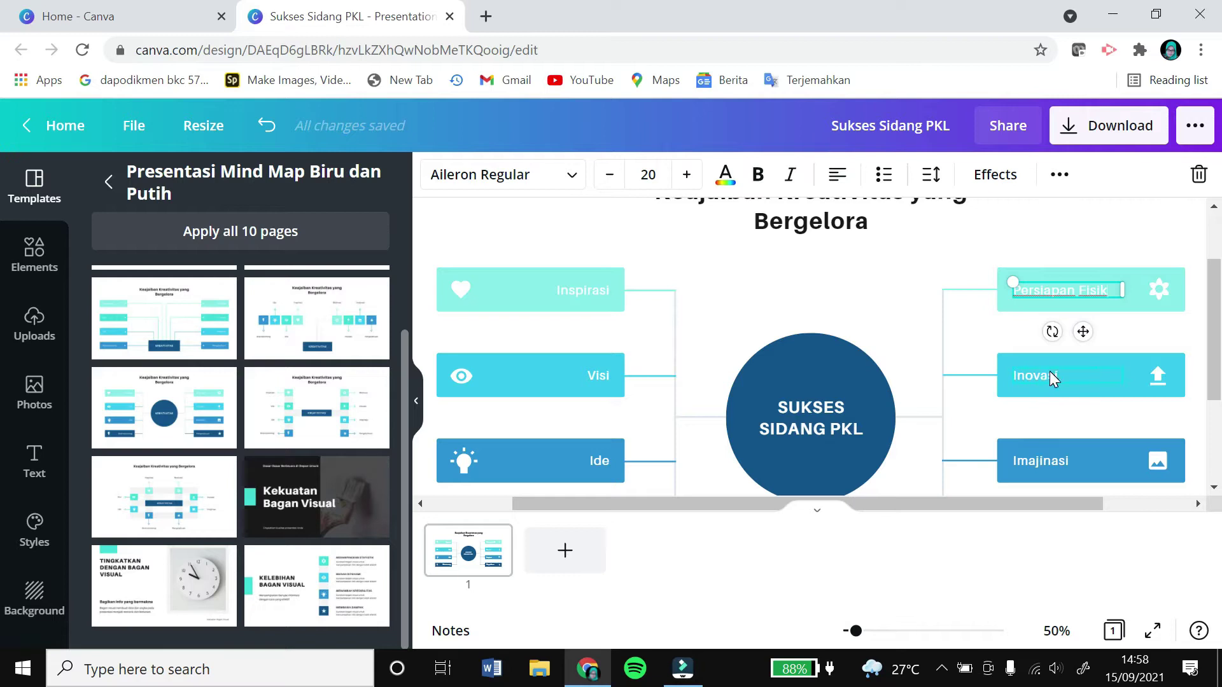
# Delete the mind map page from the presentation
pyautogui.scroll(-3, 856, 446)
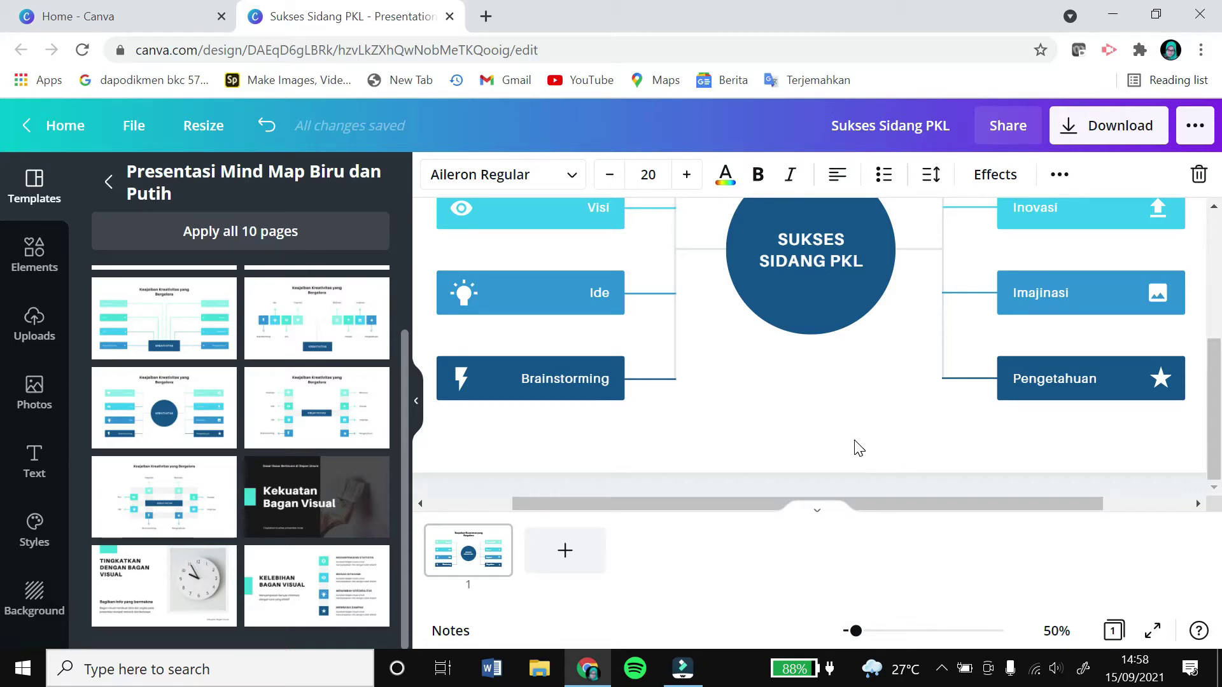
pyautogui.scroll(2, 738, 456)
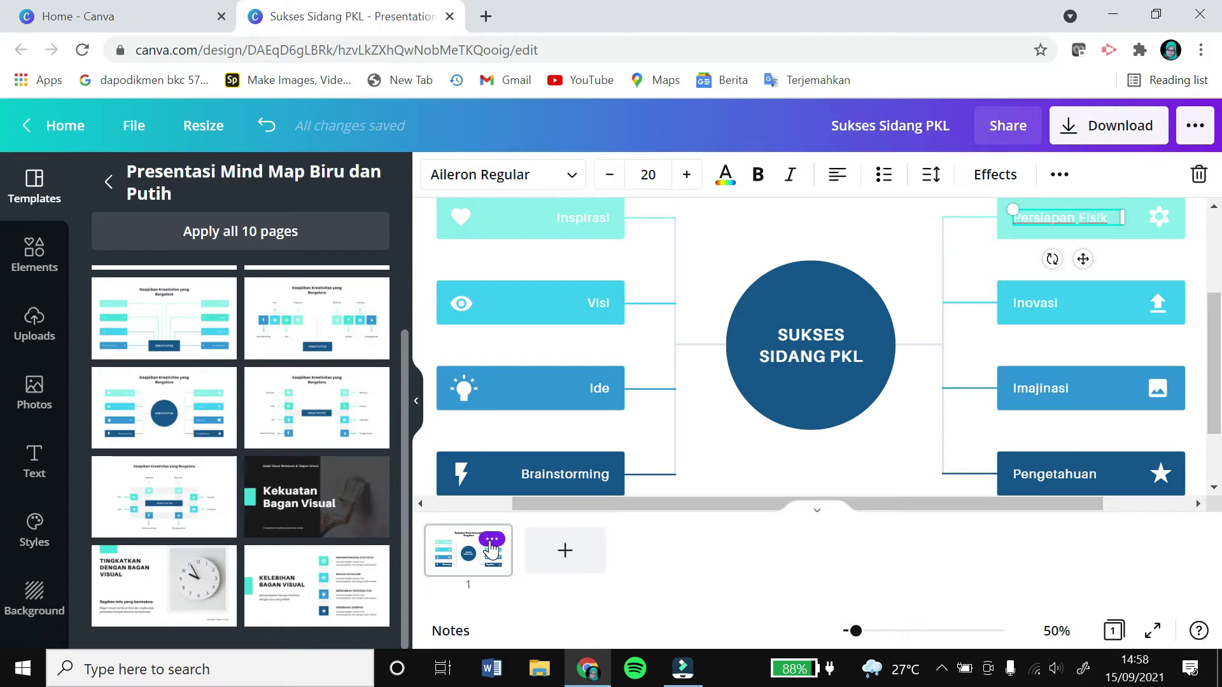
pyautogui.click(491, 540)
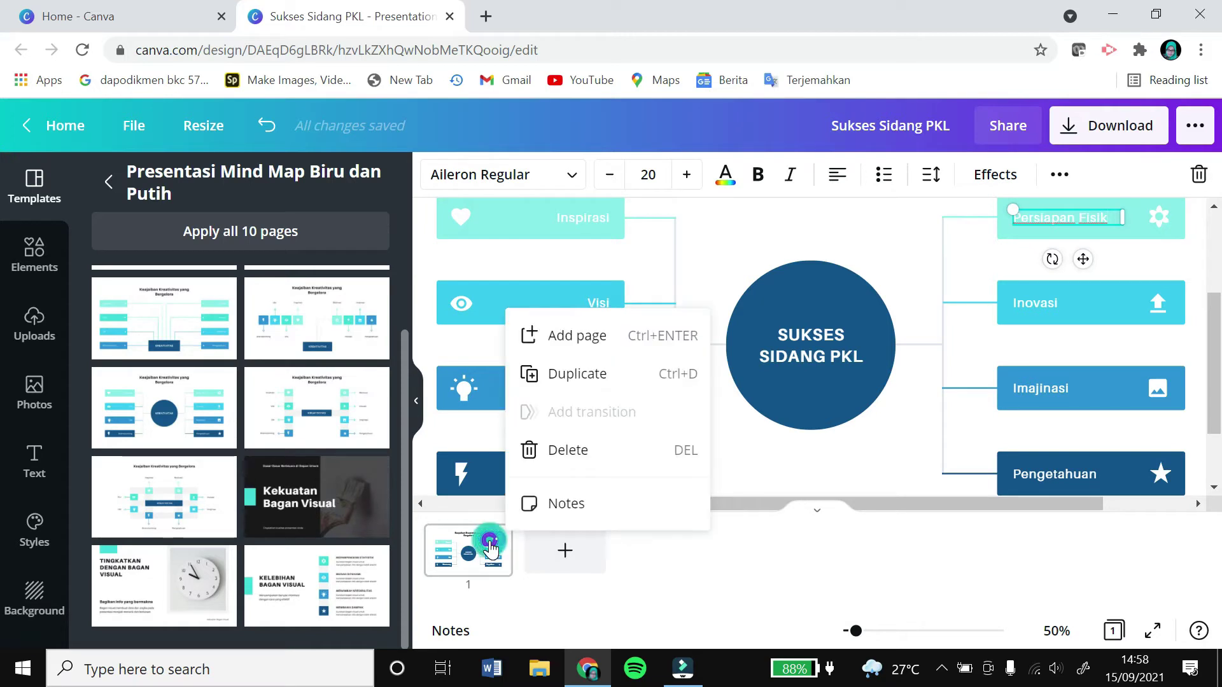
pyautogui.click(571, 454)
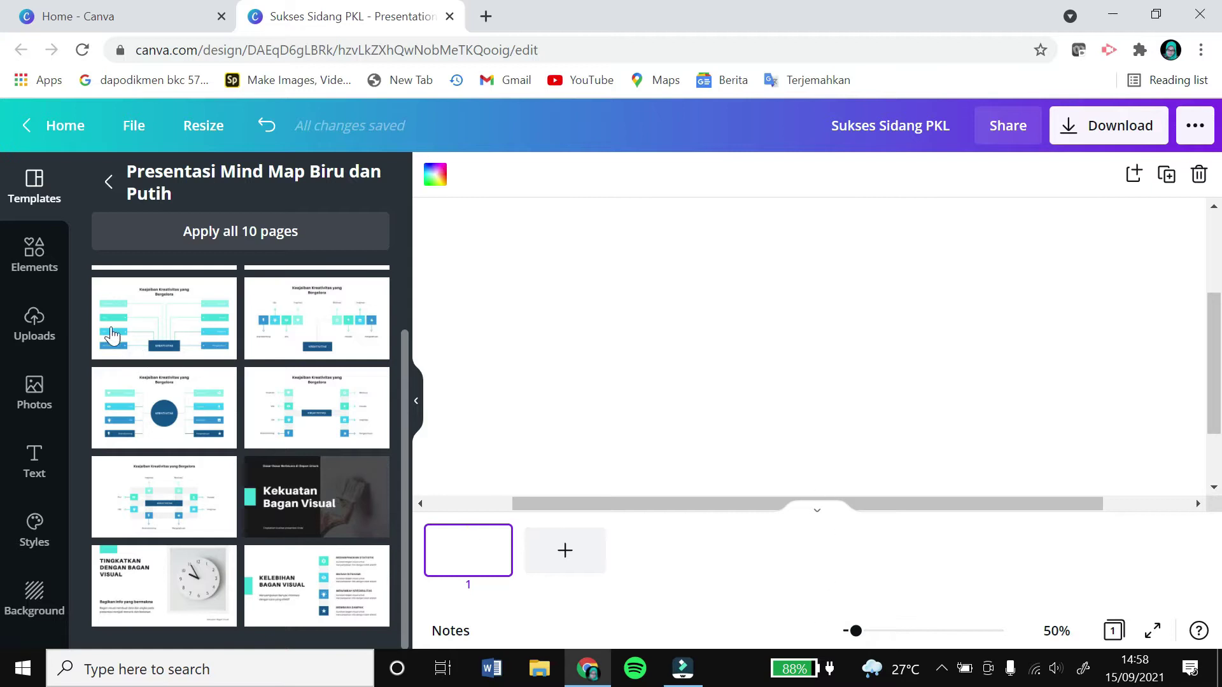
# Return to the full template library, browse its presentation categories and view the complete "For you" collection
pyautogui.click(45, 203)
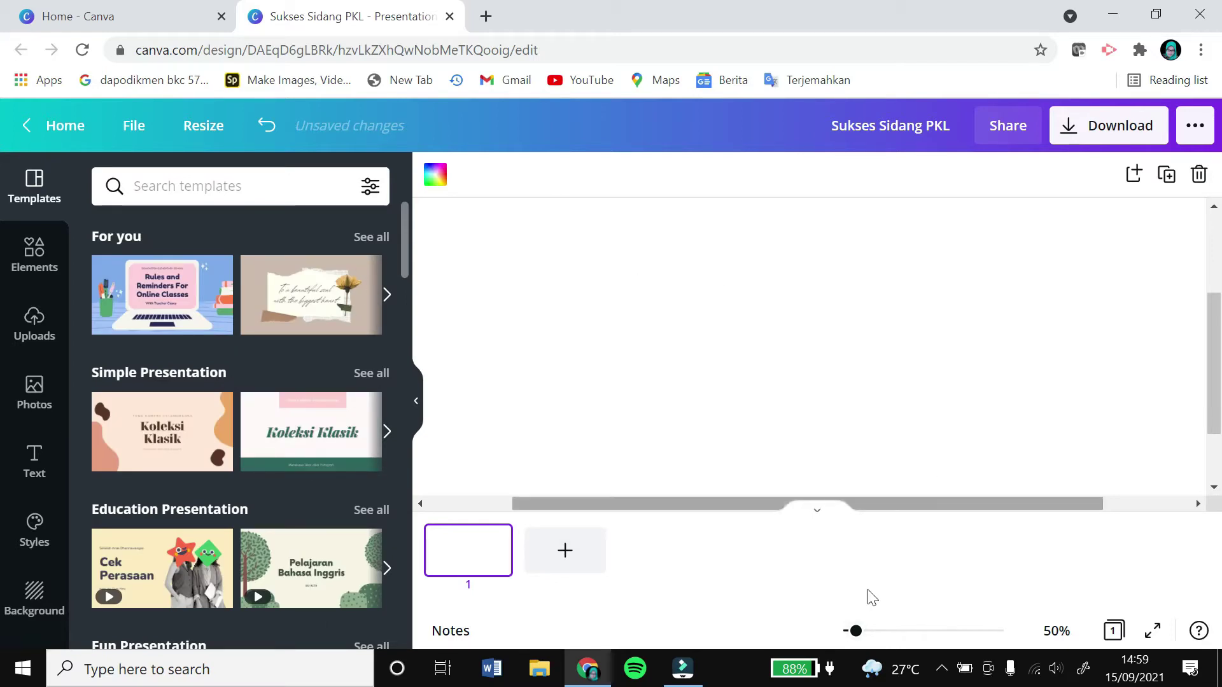
pyautogui.moveTo(856, 632); pyautogui.dragTo(851, 630)
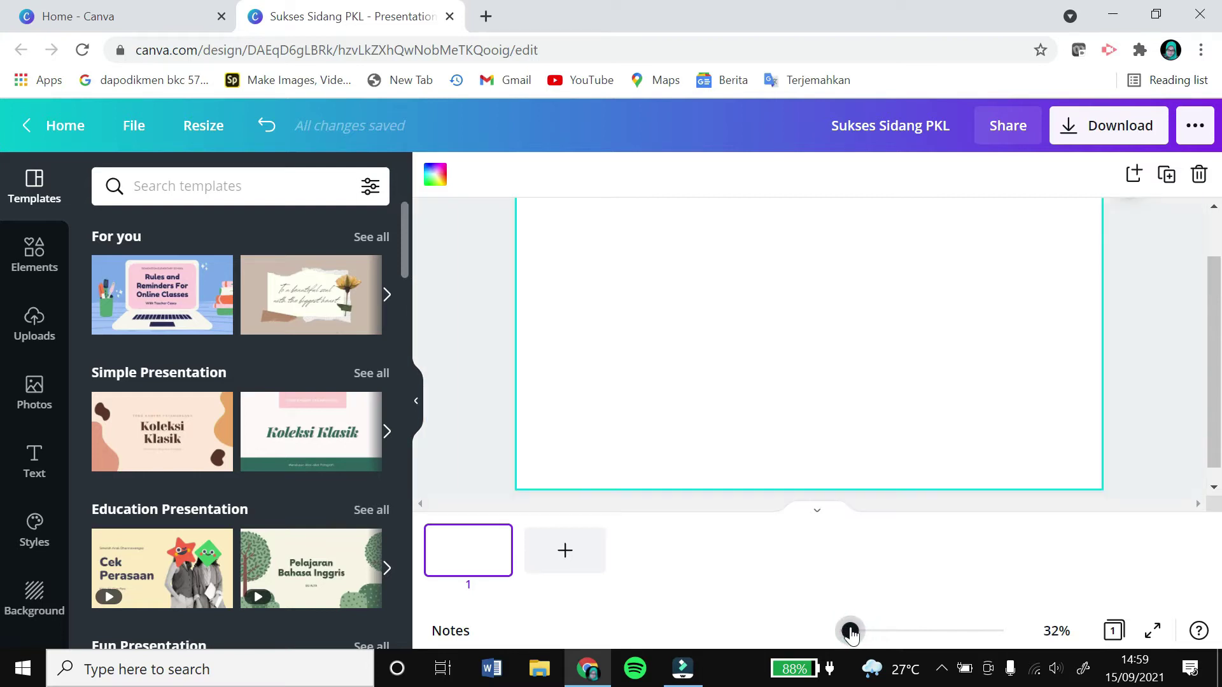
pyautogui.scroll(-6, 244, 449)
pyautogui.scroll(-10, 242, 444)
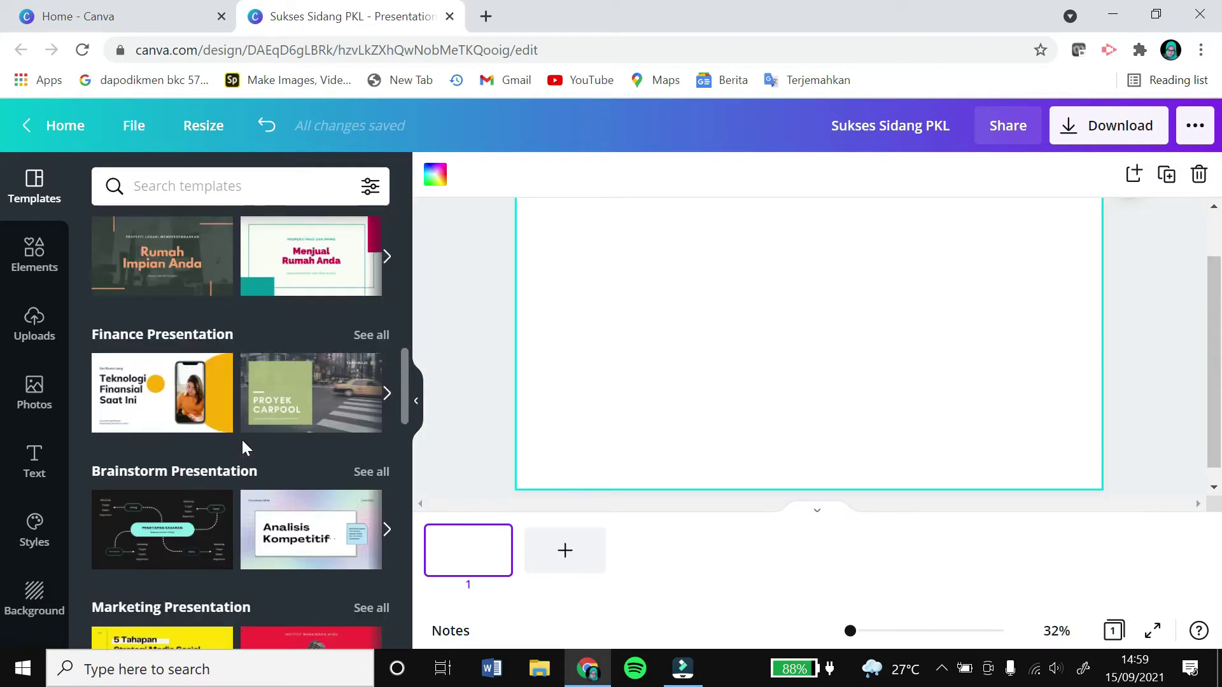
pyautogui.scroll(-15, 242, 441)
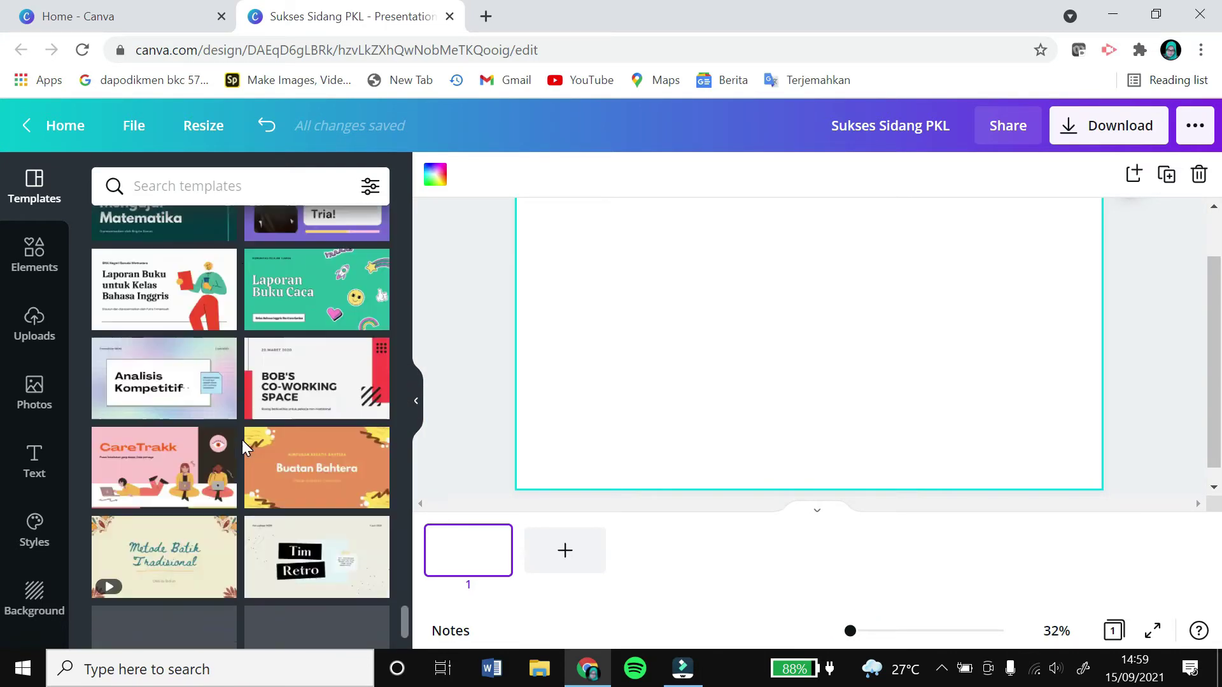
pyautogui.scroll(-15, 244, 448)
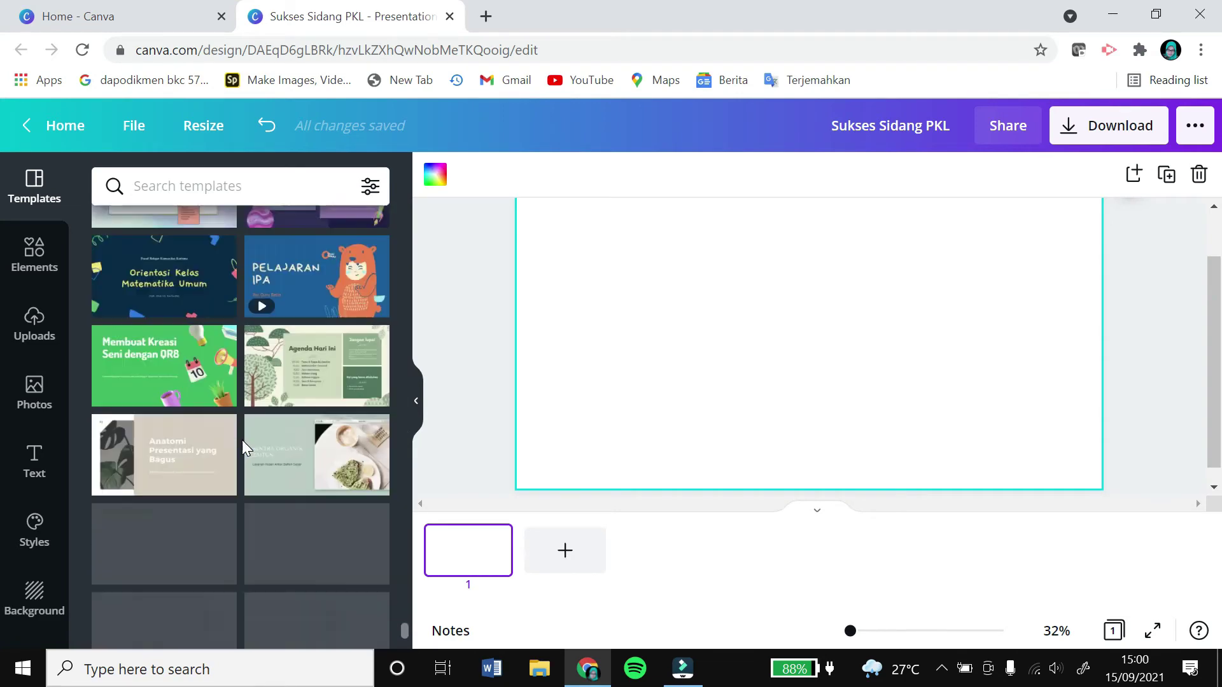
pyautogui.scroll(-15, 242, 440)
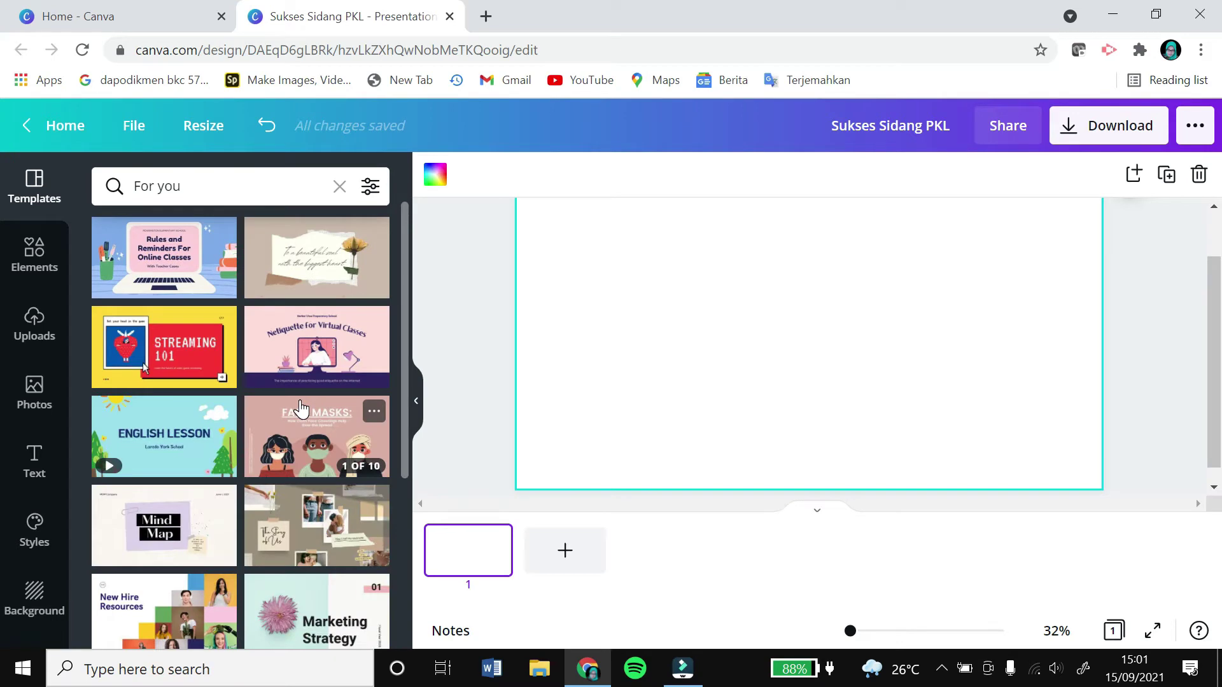
# Apply the "Welcome to class!" page of Bright and Sunny English Lesson Education Presentation and move its heading group up-left, partly off the page
pyautogui.click(182, 422)
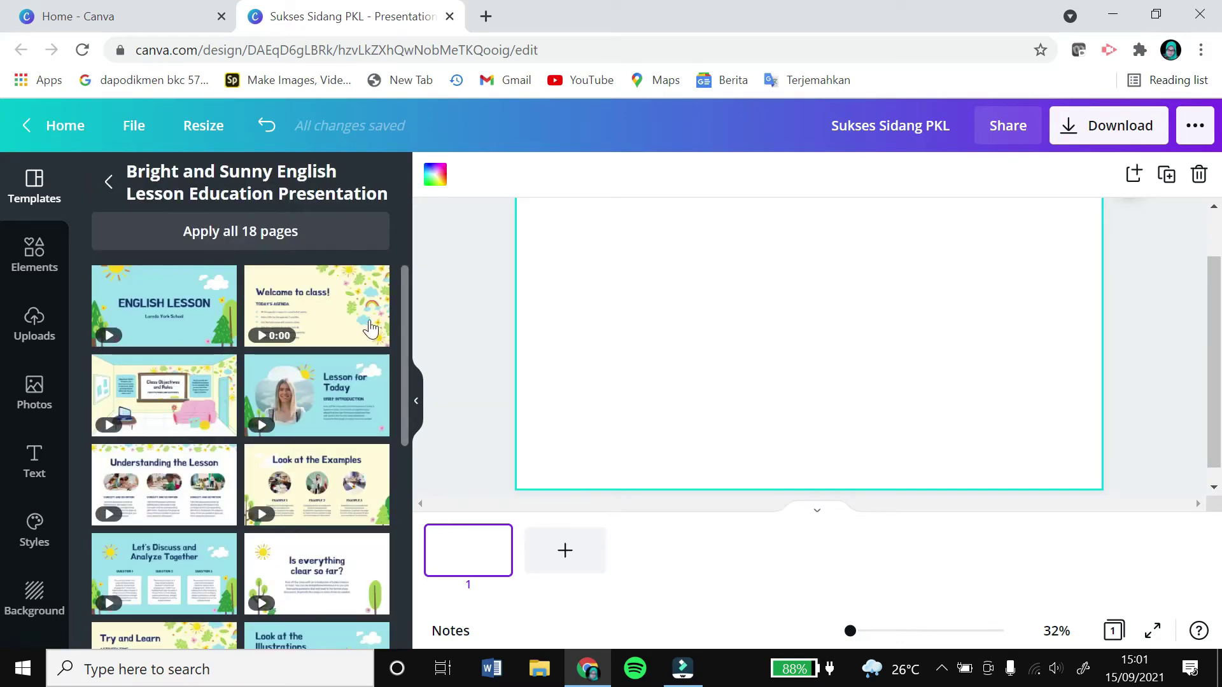
pyautogui.scroll(-7, 298, 469)
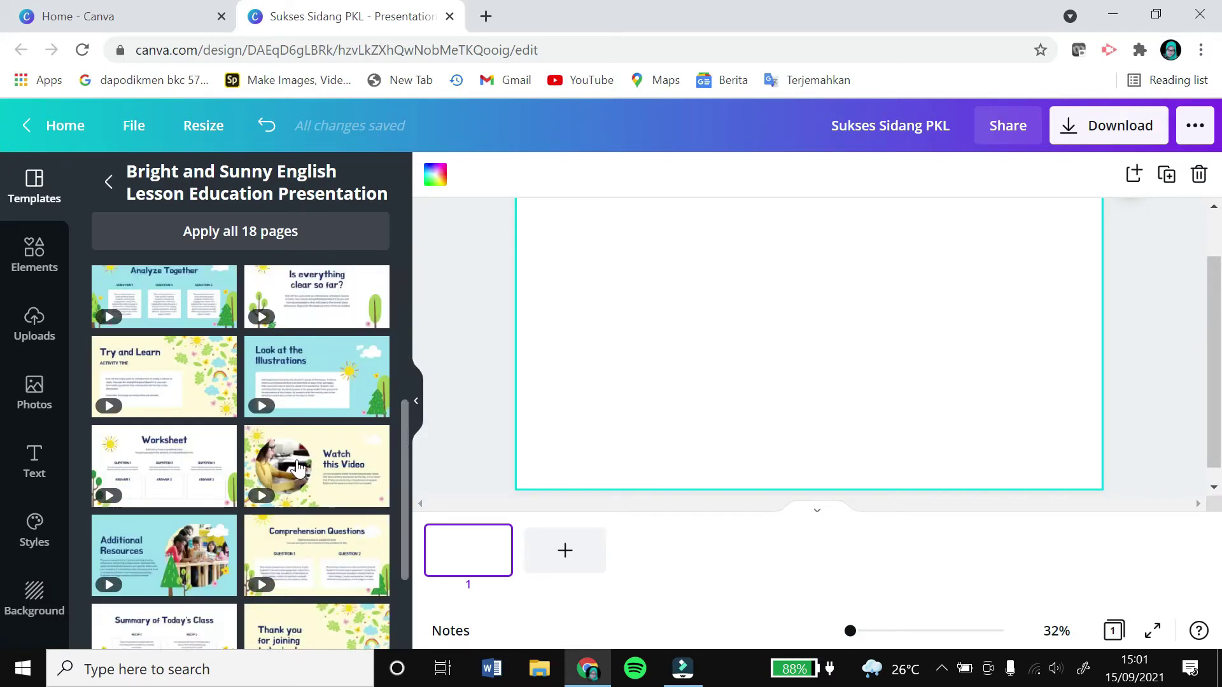
pyautogui.scroll(7, 297, 469)
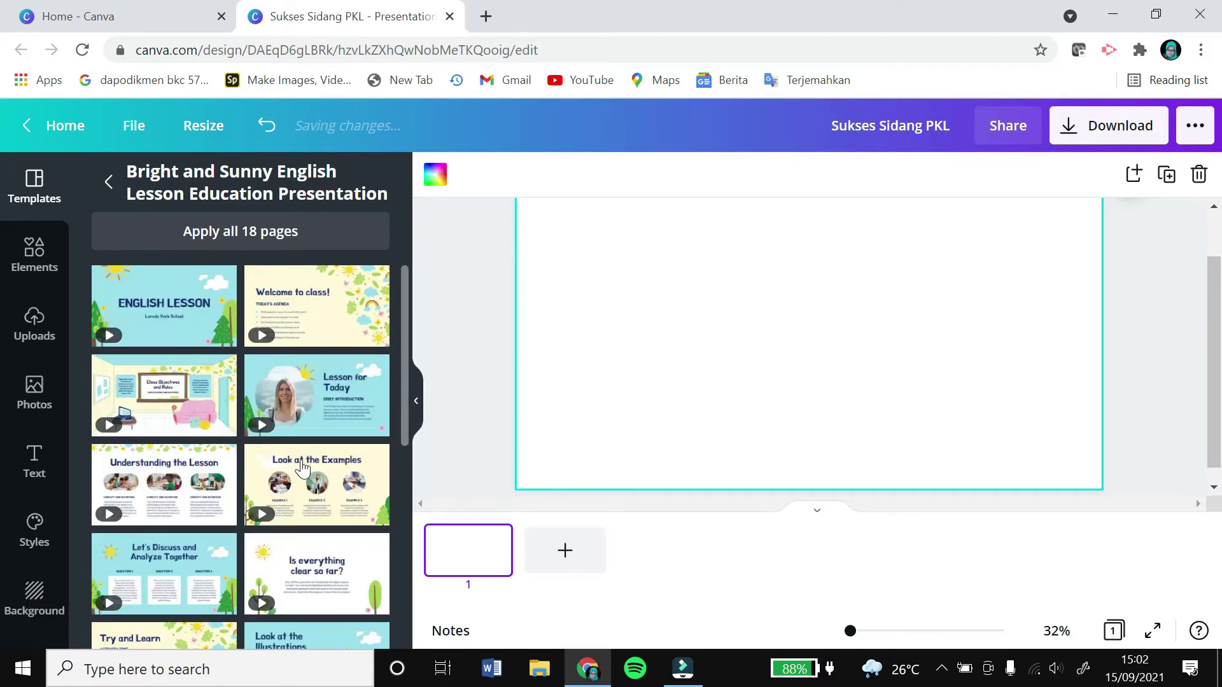
pyautogui.click(328, 311)
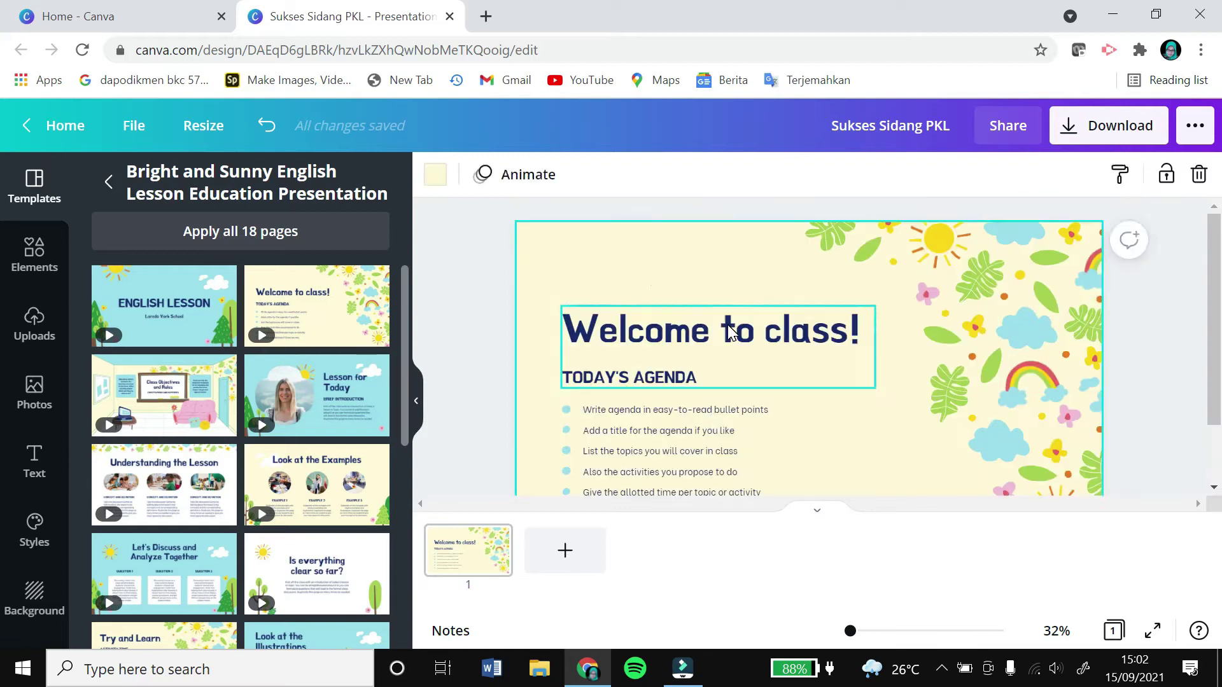
pyautogui.click(723, 324)
pyautogui.moveTo(723, 324); pyautogui.dragTo(588, 242)
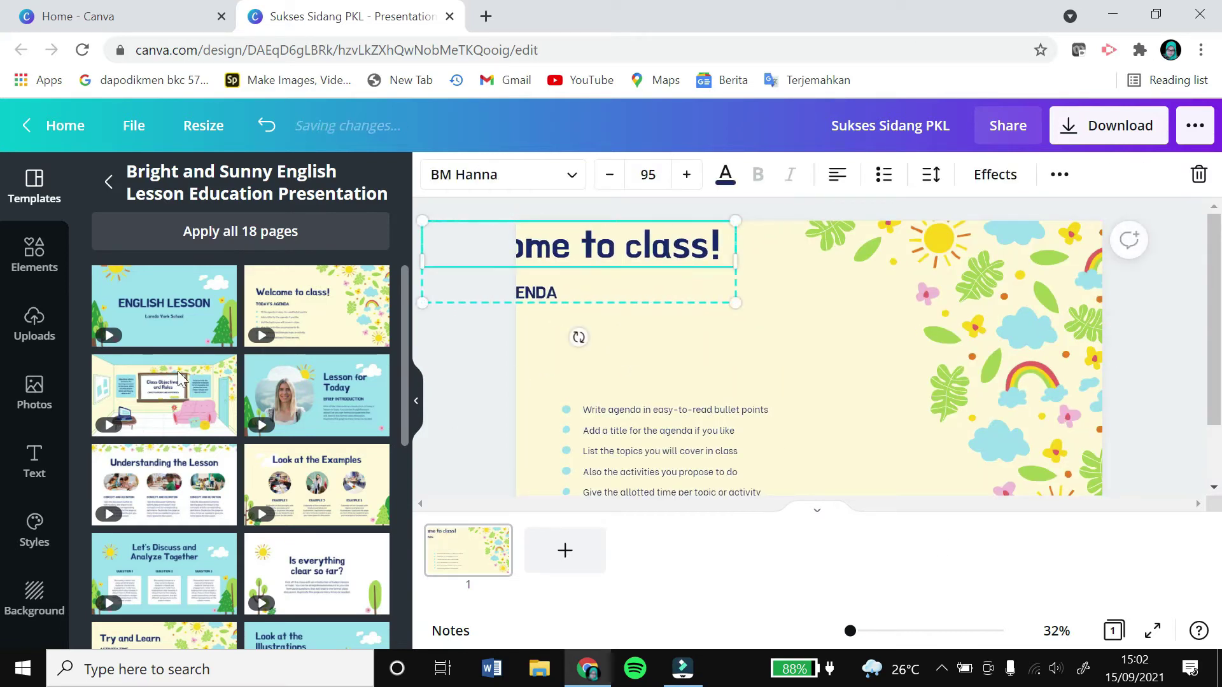
# Search the elements for "presenter", add the pie-chart presentation board graphic and shrink it near the middle of the page
pyautogui.click(35, 254)
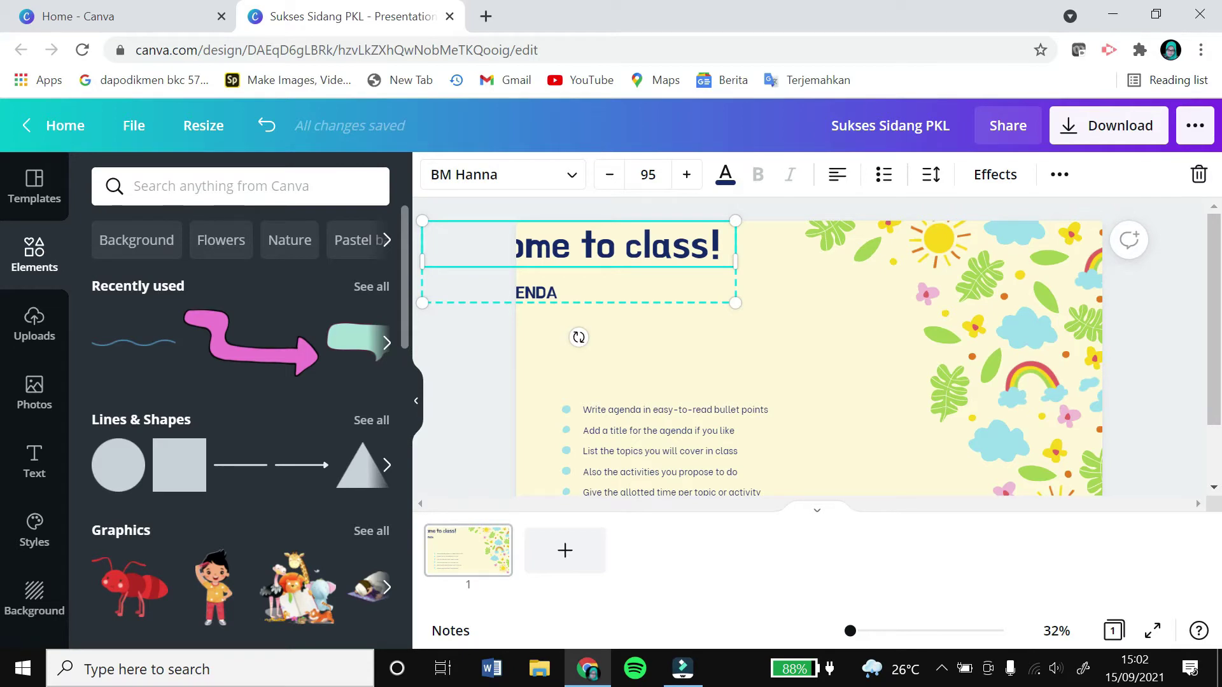
pyautogui.click(159, 179)
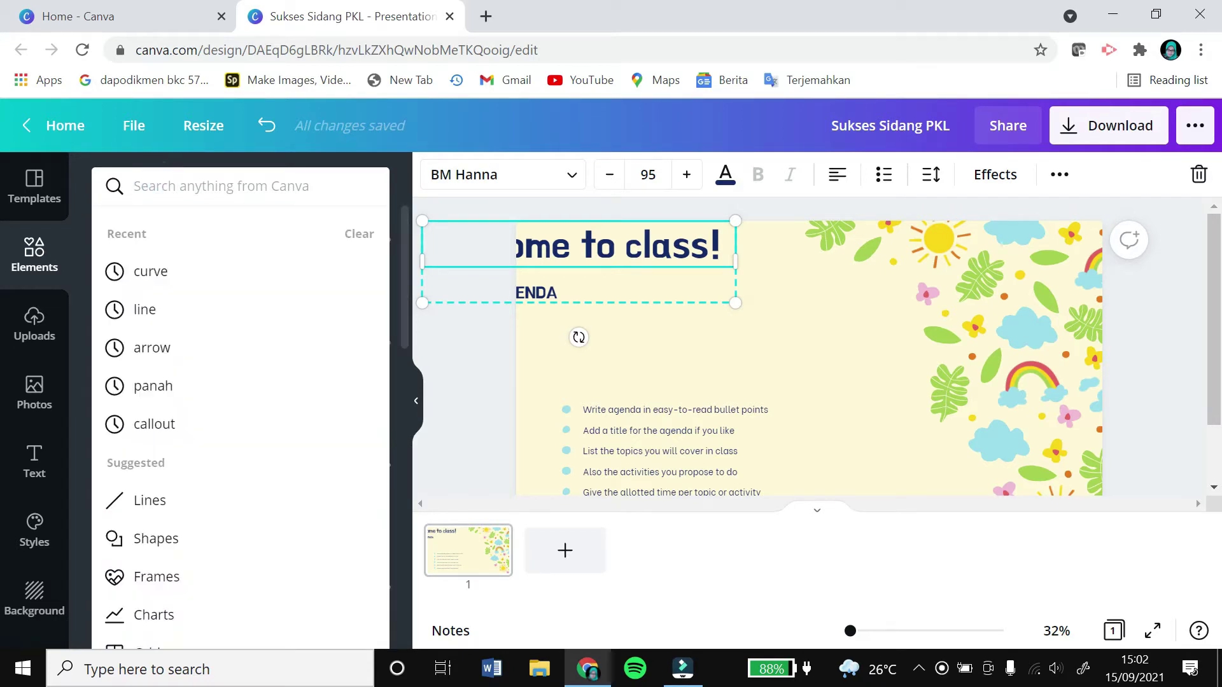
pyautogui.write('pren')
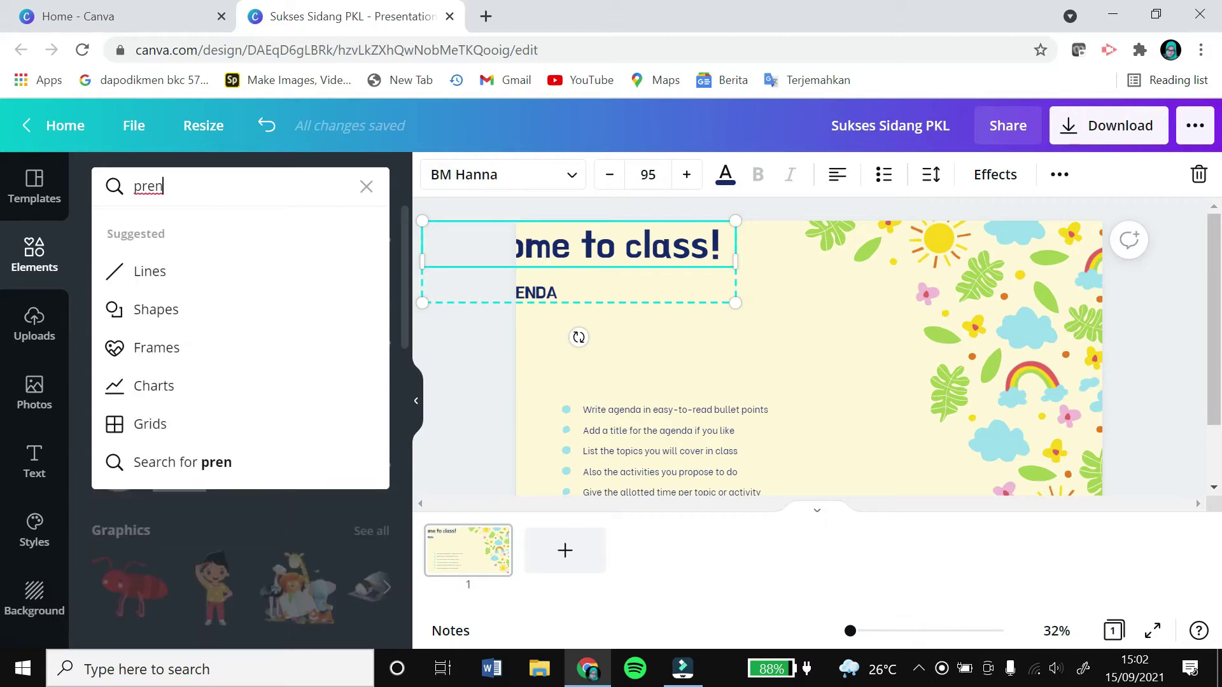
pyautogui.write('esenter')
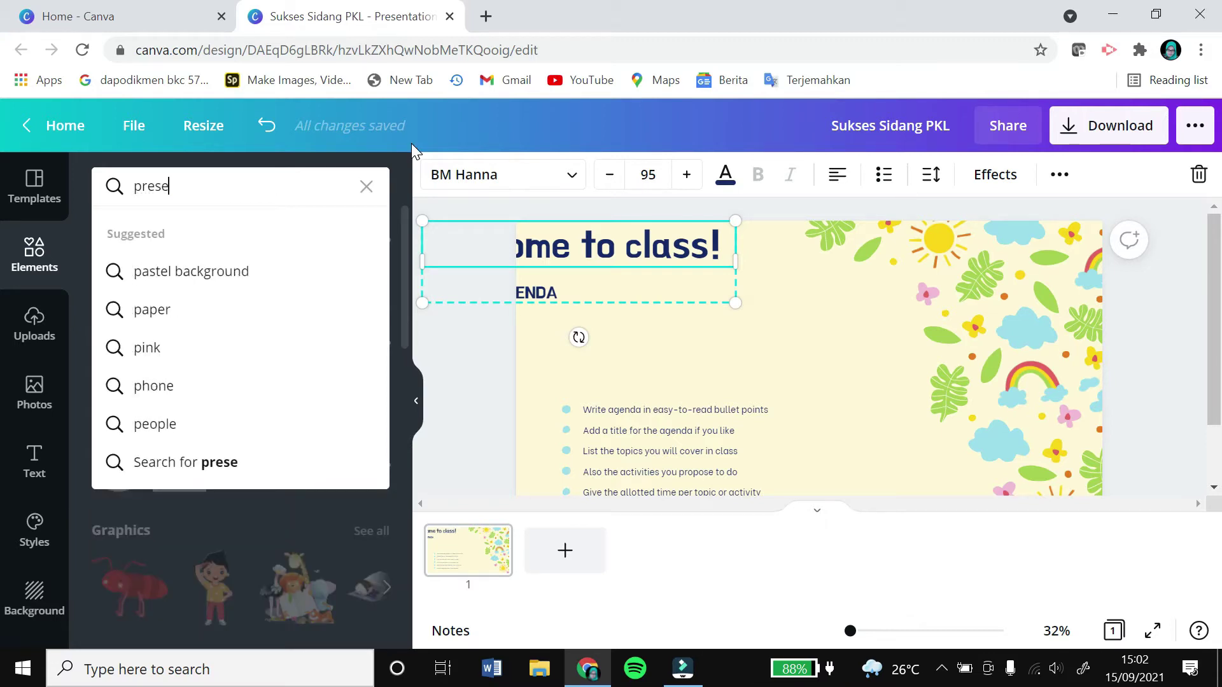
pyautogui.press('Return')
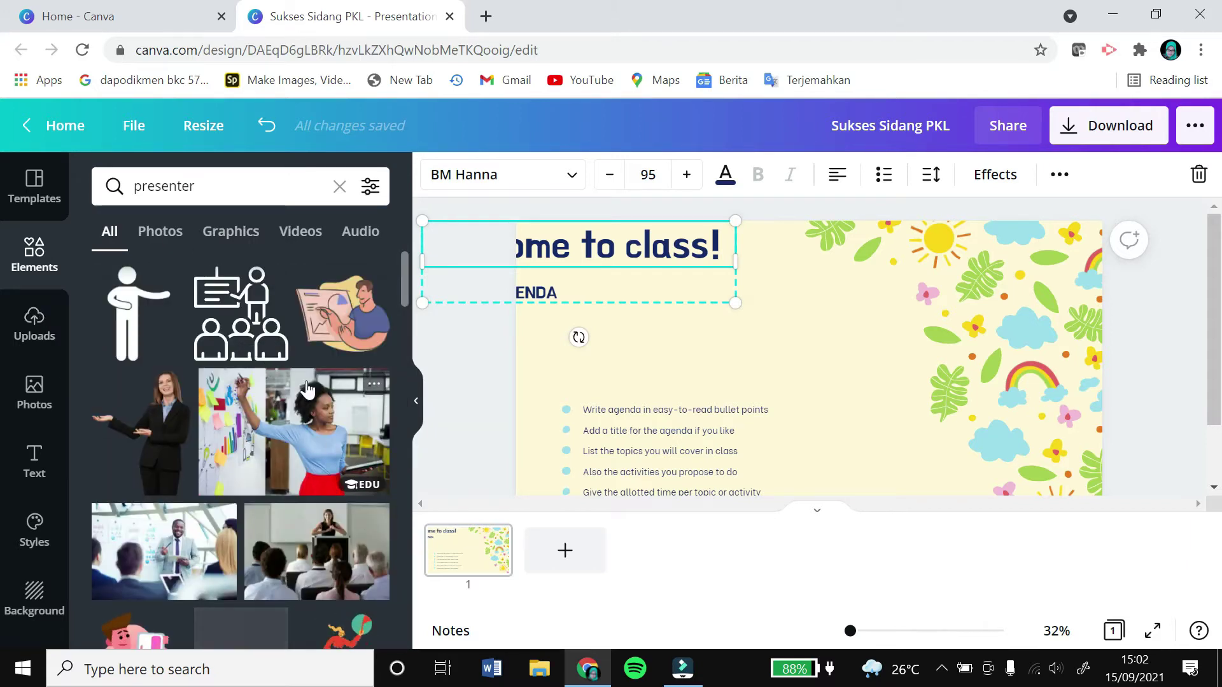
pyautogui.scroll(-4, 308, 390)
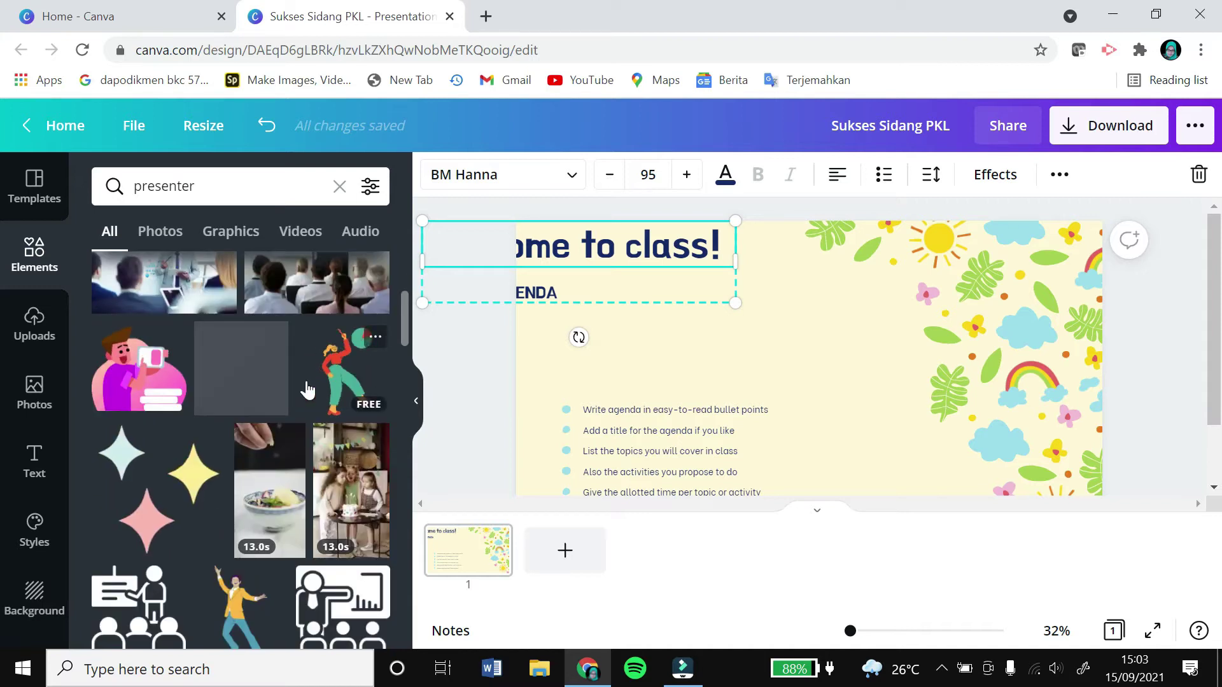
pyautogui.scroll(-5, 267, 414)
pyautogui.click(264, 436)
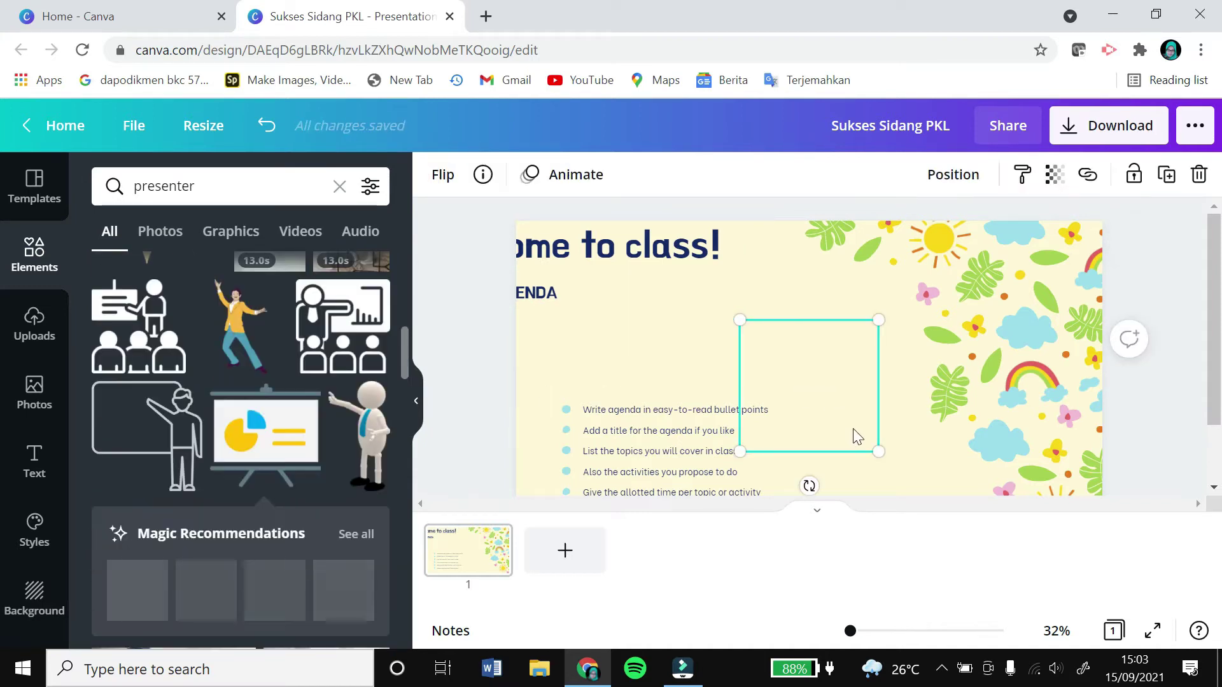
pyautogui.moveTo(863, 430); pyautogui.dragTo(763, 368)
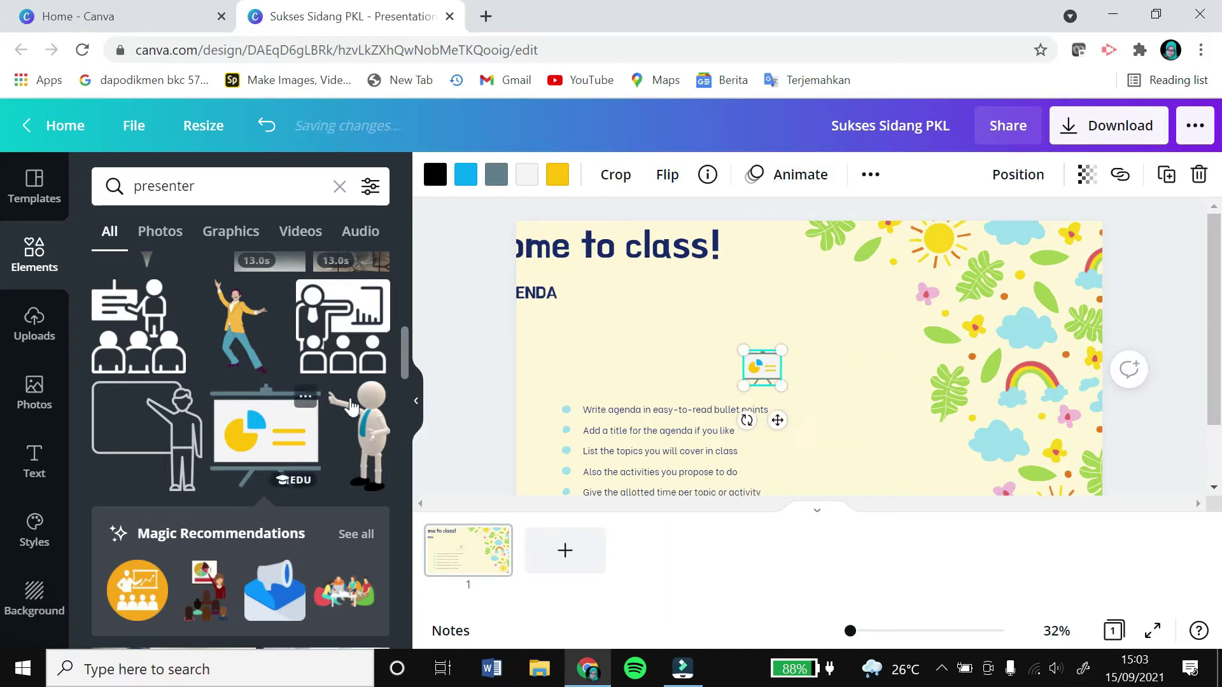
# Add the 3D presenter figure with the blue tie, shrink it and place it beside the board so it points at the chart
pyautogui.click(374, 440)
pyautogui.moveTo(878, 490); pyautogui.dragTo(821, 446)
pyautogui.moveTo(808, 414); pyautogui.dragTo(795, 390)
# Delete the grouped agenda bullet list from the page
pyautogui.click(662, 450)
pyautogui.moveTo(539, 399); pyautogui.dragTo(673, 531)
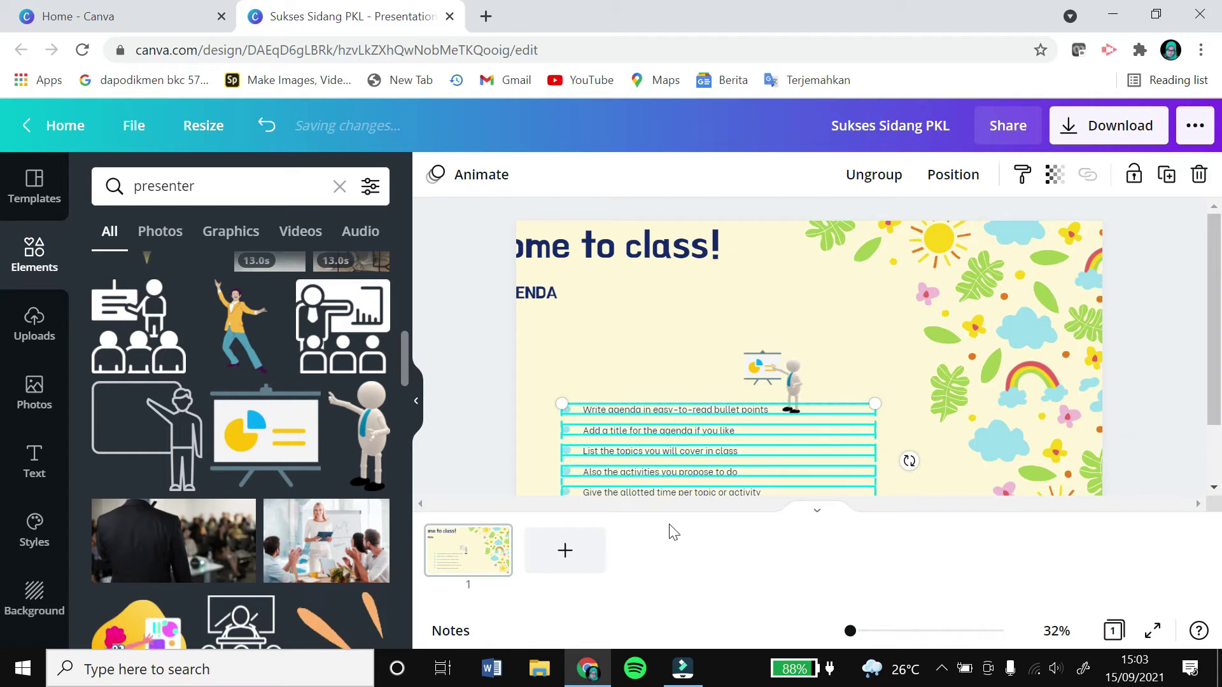
pyautogui.press('Delete')
# Add the "Beach Please" font combination with the text "Sukses Sidang PKL" and shrink it below the presenter figure
pyautogui.click(34, 460)
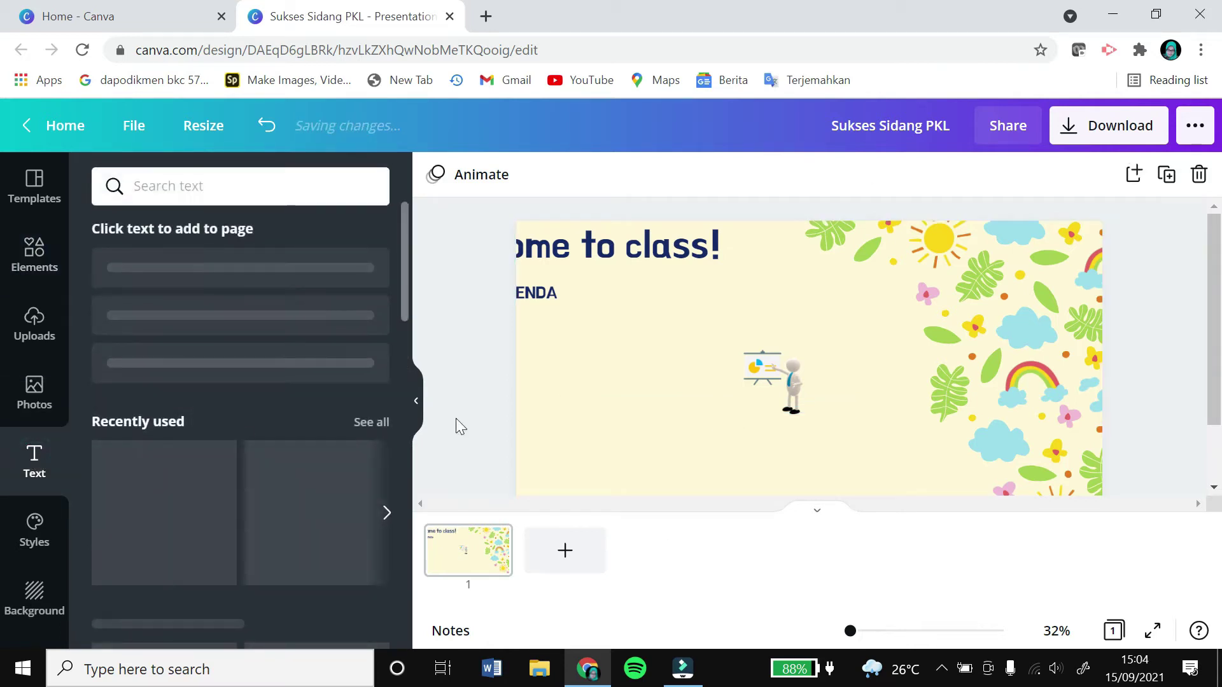
pyautogui.scroll(-3, 197, 539)
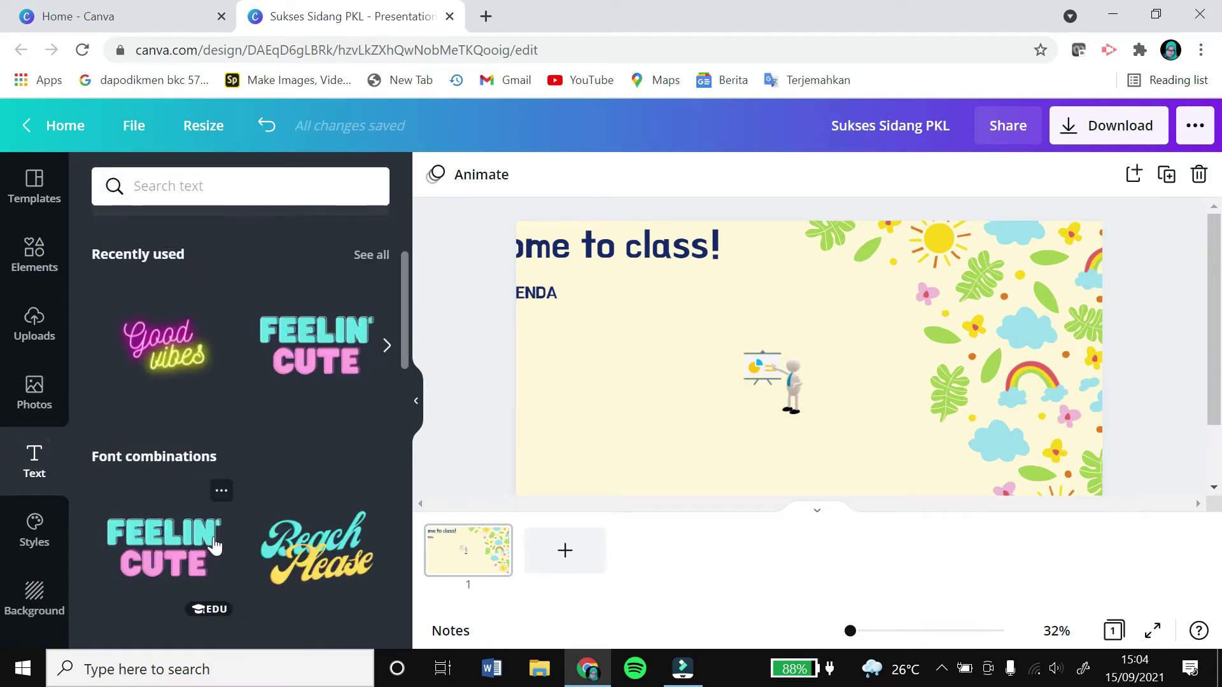
pyautogui.scroll(-3, 299, 521)
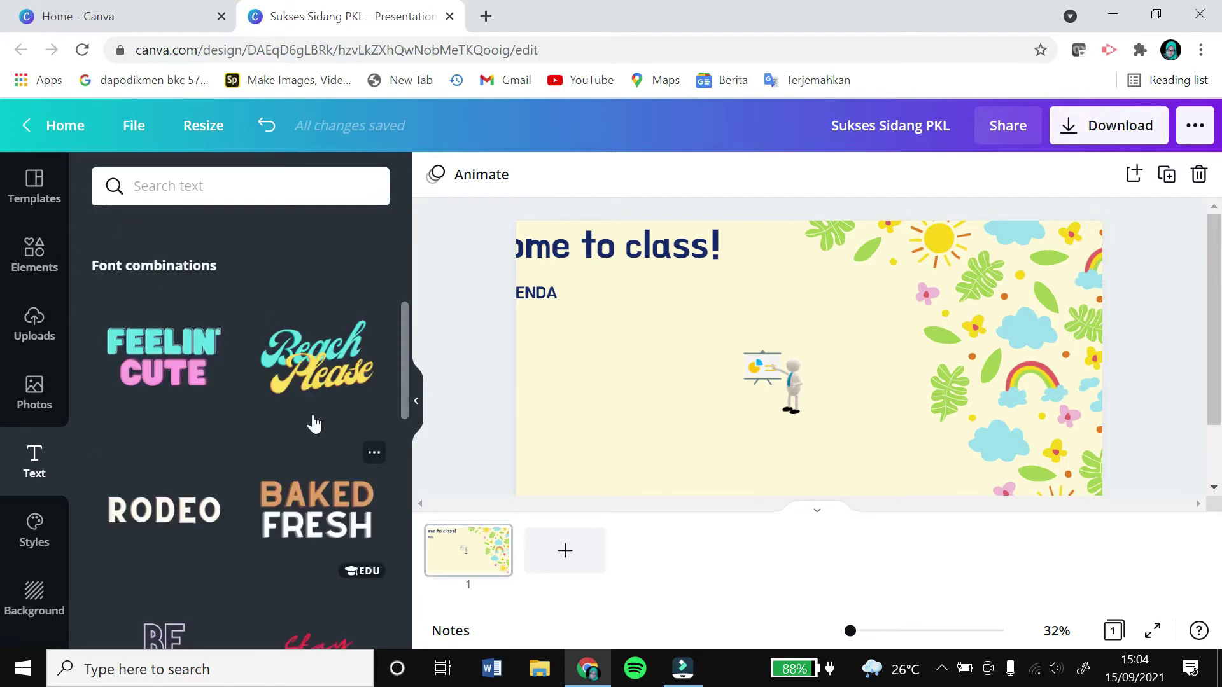
pyautogui.click(326, 385)
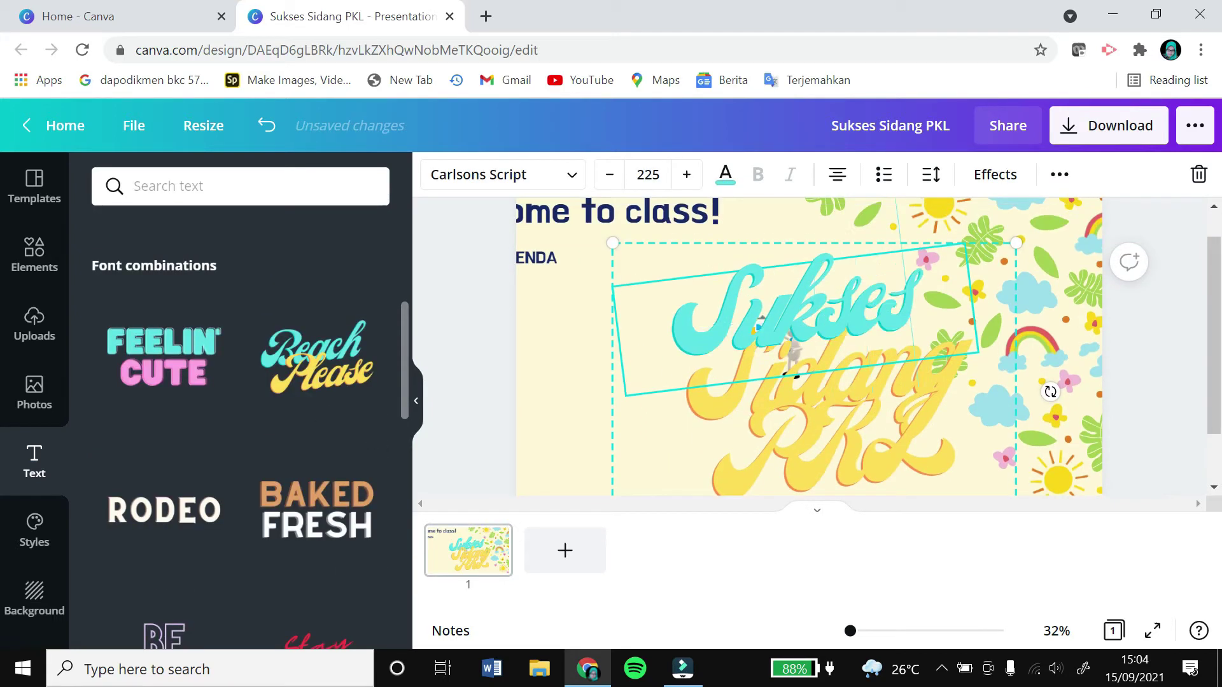
pyautogui.moveTo(942, 484); pyautogui.dragTo(857, 459)
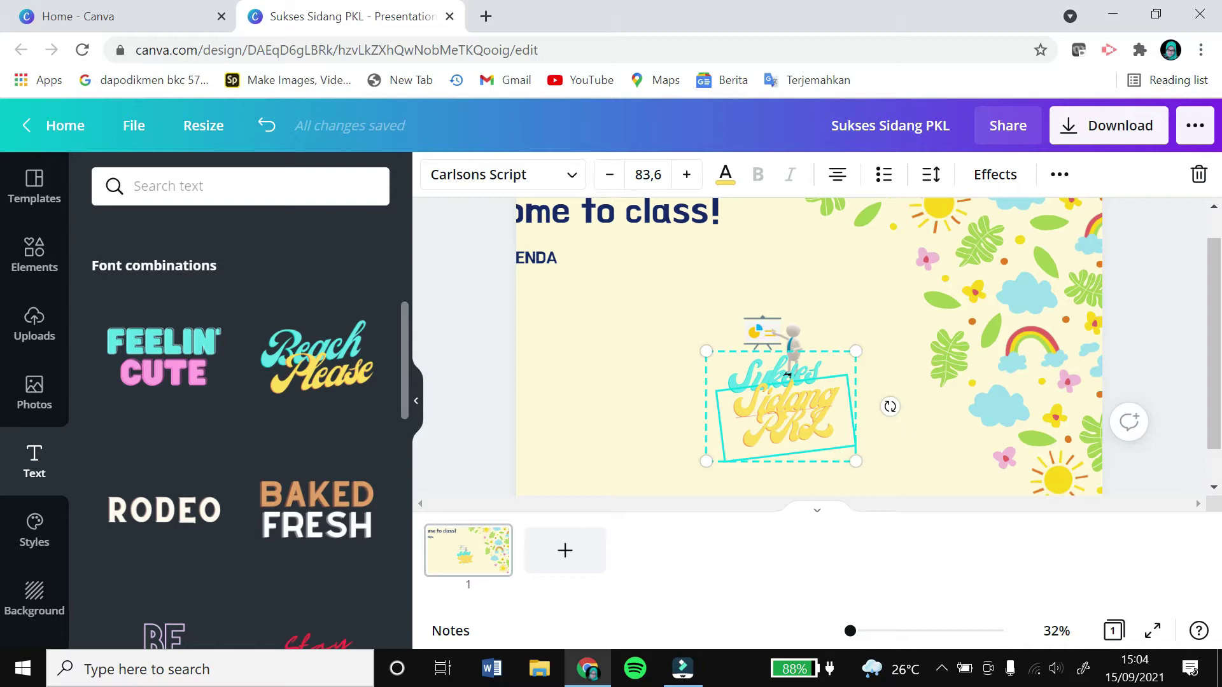
# Ungroup the title lettering and widen the yellow "Sidang PKL" text so it fits on a single line under "Sukses"
pyautogui.rightClick(854, 461)
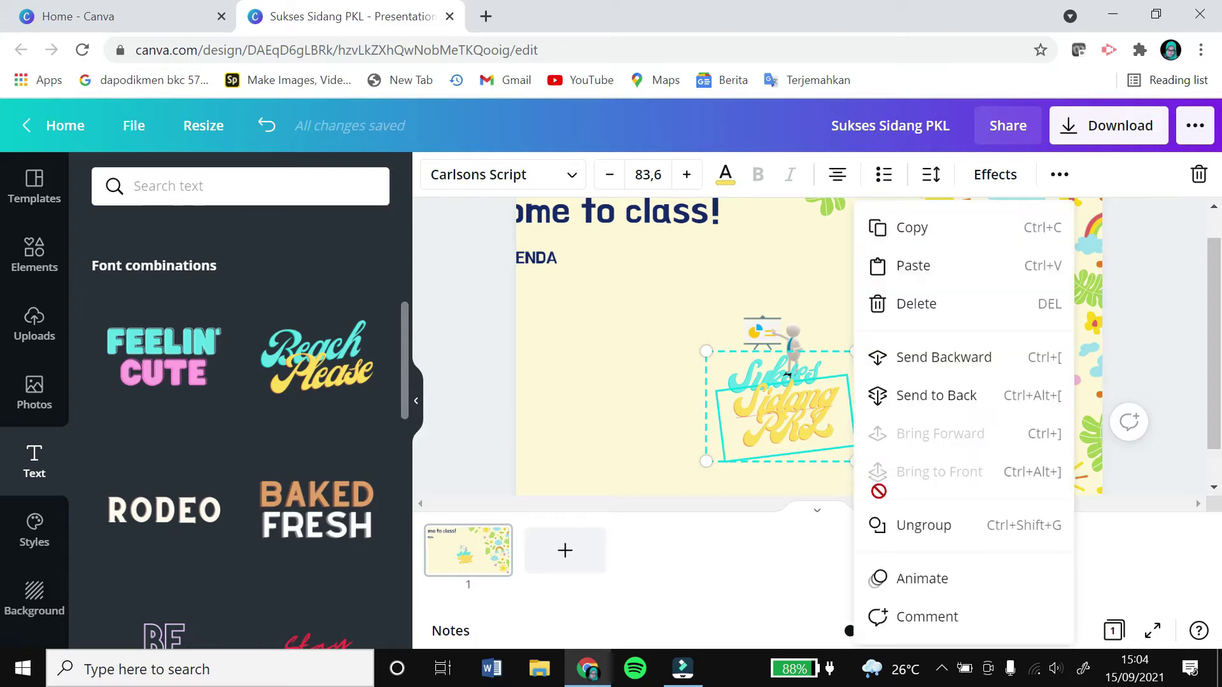
pyautogui.click(893, 521)
pyautogui.click(560, 467)
pyautogui.click(773, 433)
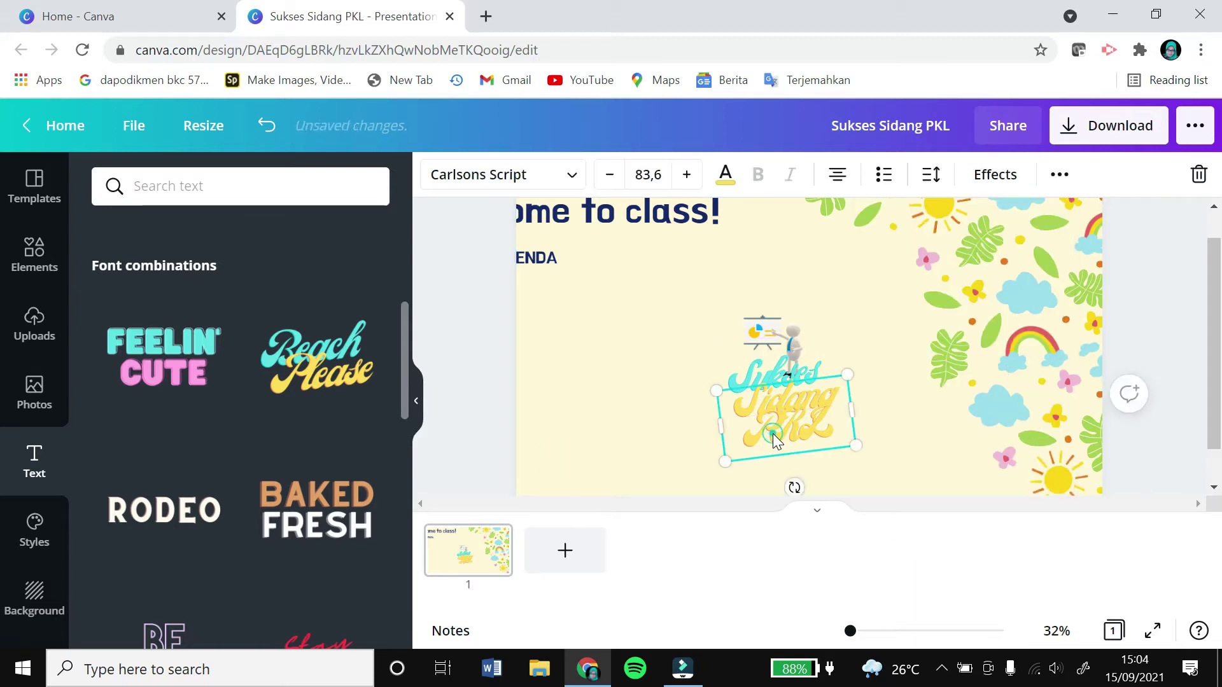
pyautogui.moveTo(851, 409); pyautogui.dragTo(823, 397)
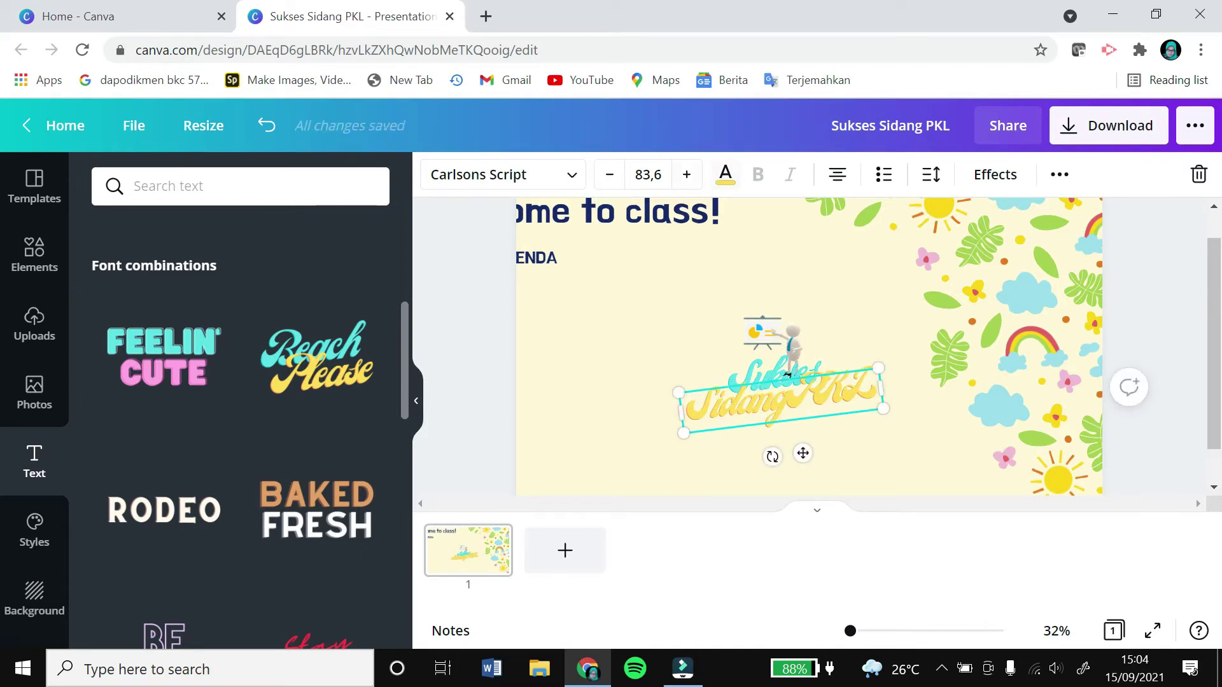
# Set the font size of the yellow "Sidang PKL" text to 70
pyautogui.click(647, 175)
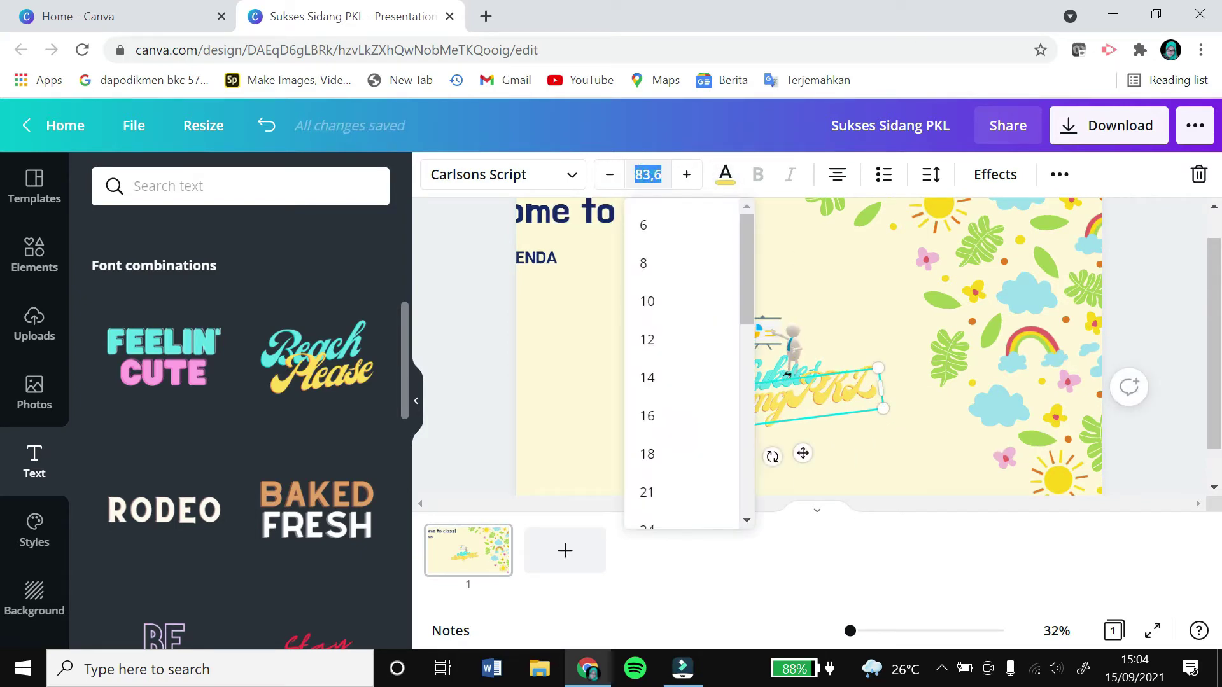
pyautogui.write('70')
pyautogui.press('Return')
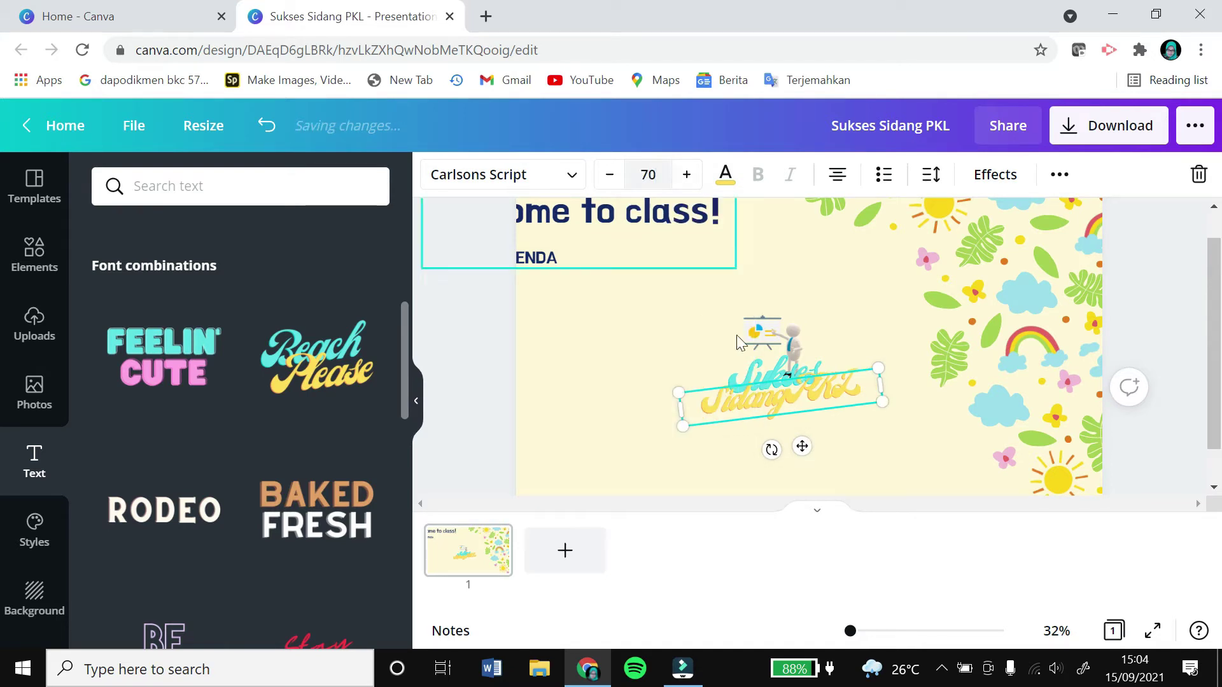
# Send the yellow "Sidang PKL" text one layer backward
pyautogui.click(865, 454)
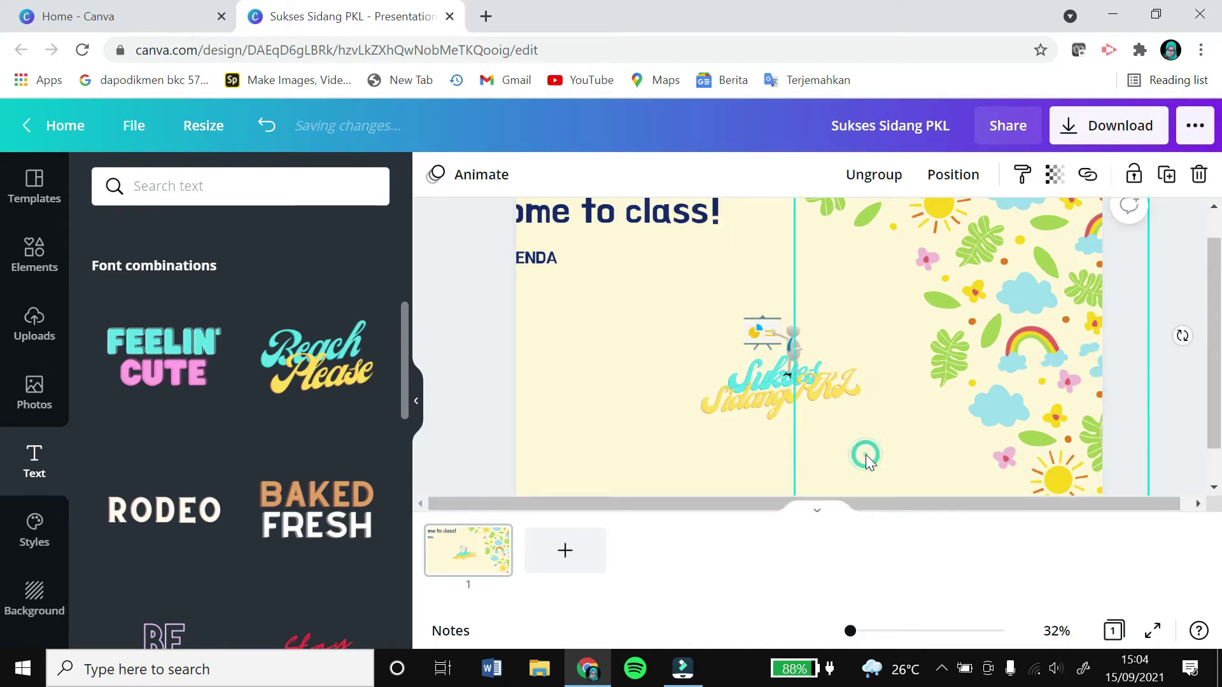
pyautogui.rightClick(830, 389)
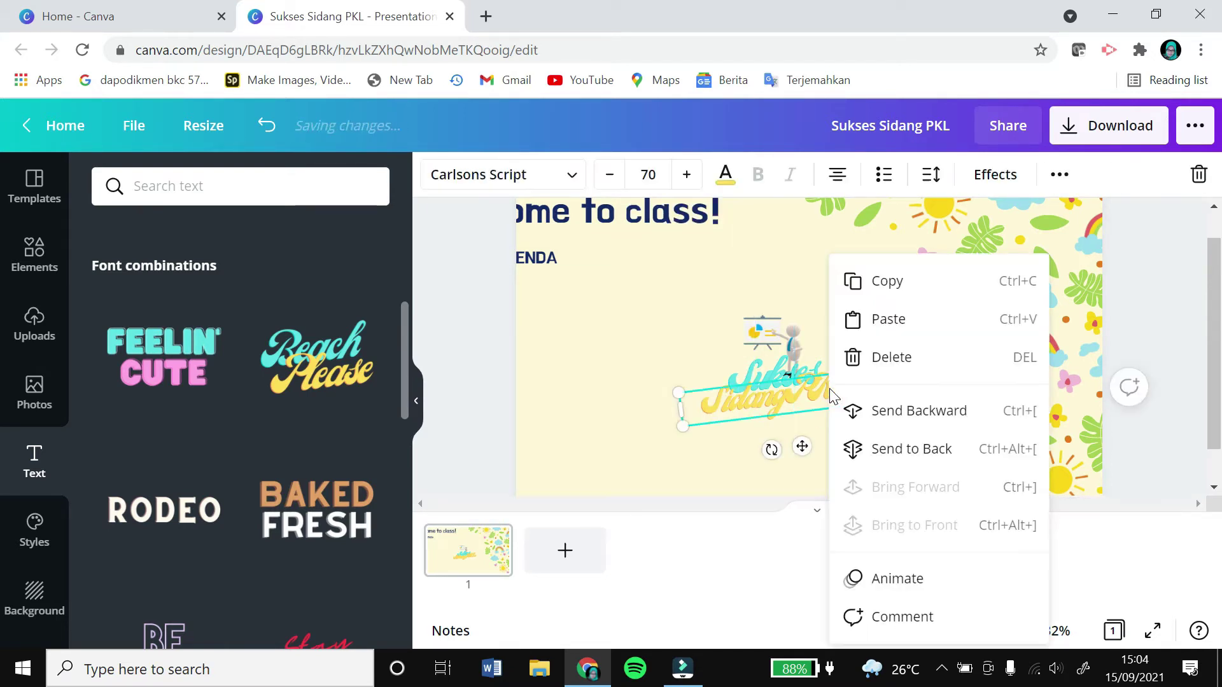
pyautogui.click(878, 412)
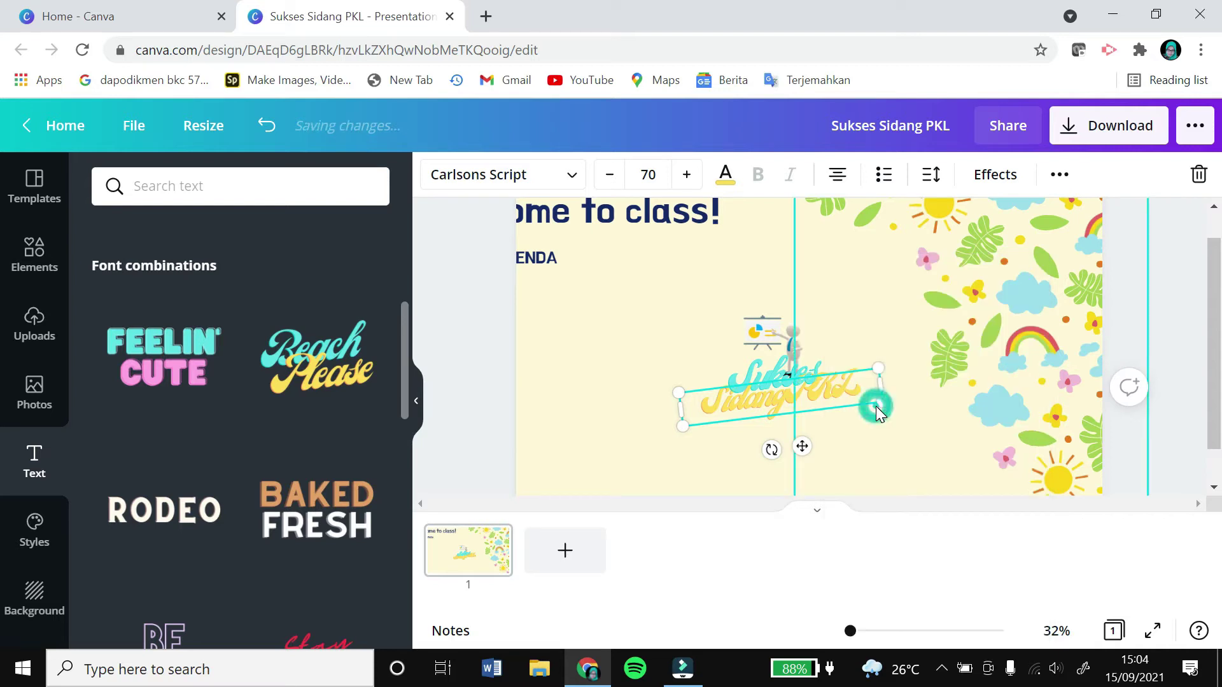
pyautogui.click(584, 380)
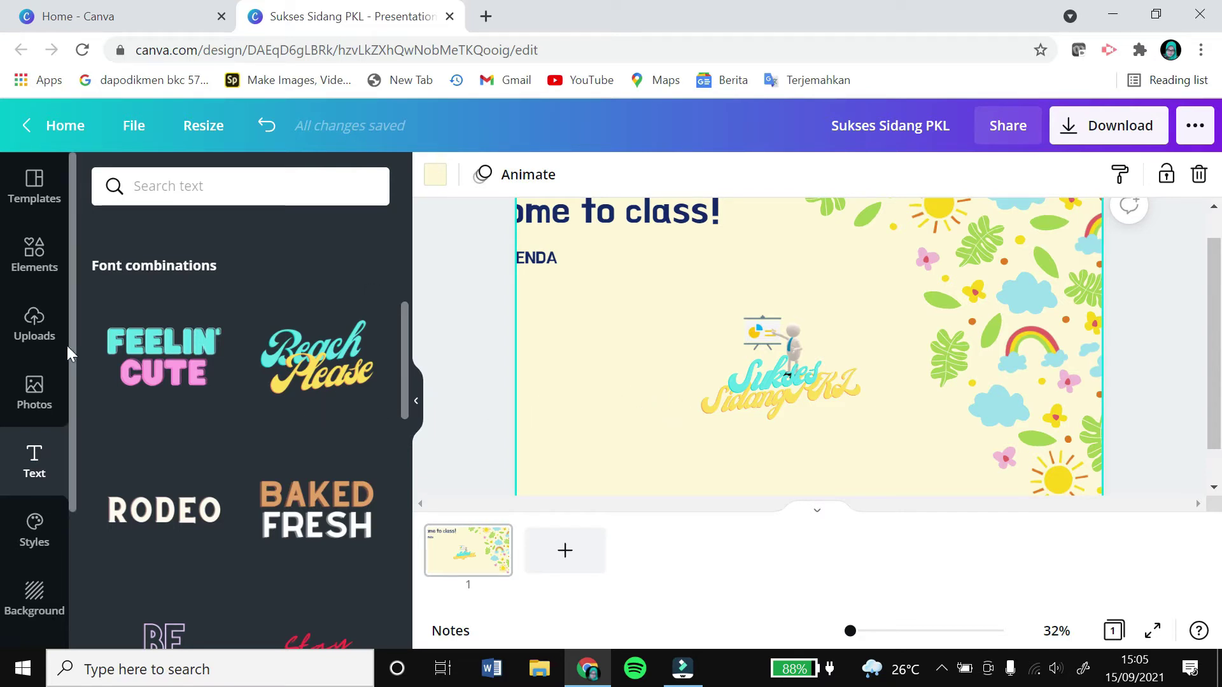
# Search the elements for "callout" and add the glossy orange speech bubble to the page
pyautogui.click(33, 258)
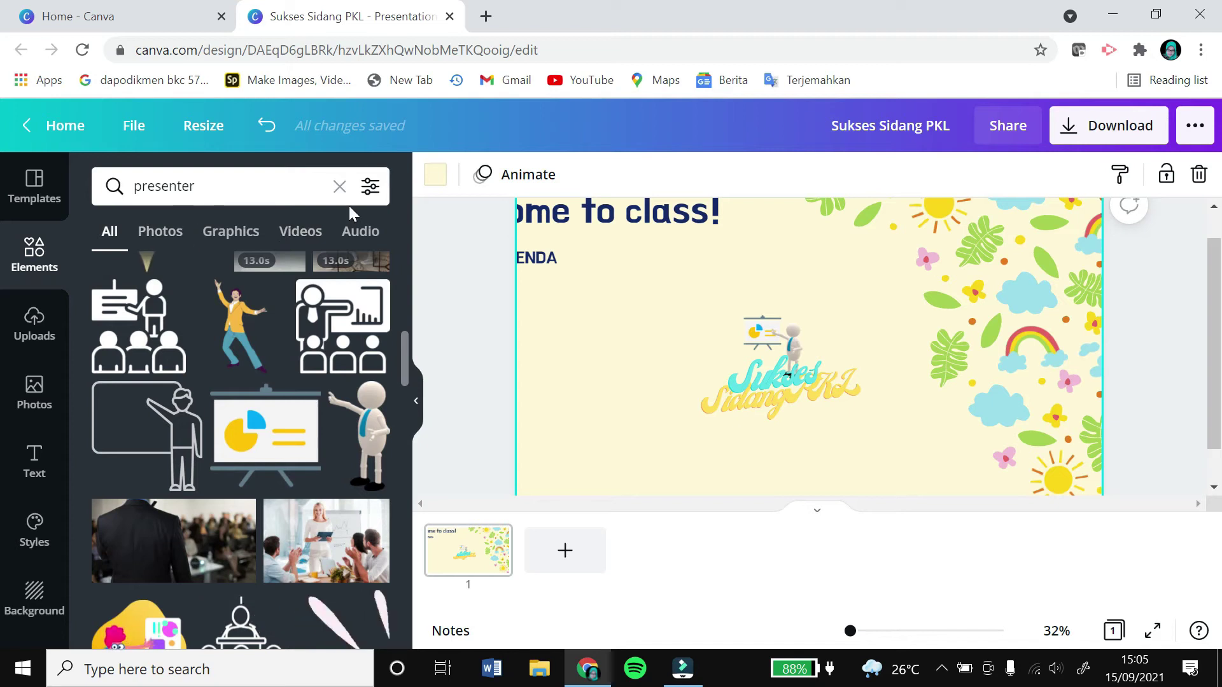
pyautogui.click(339, 186)
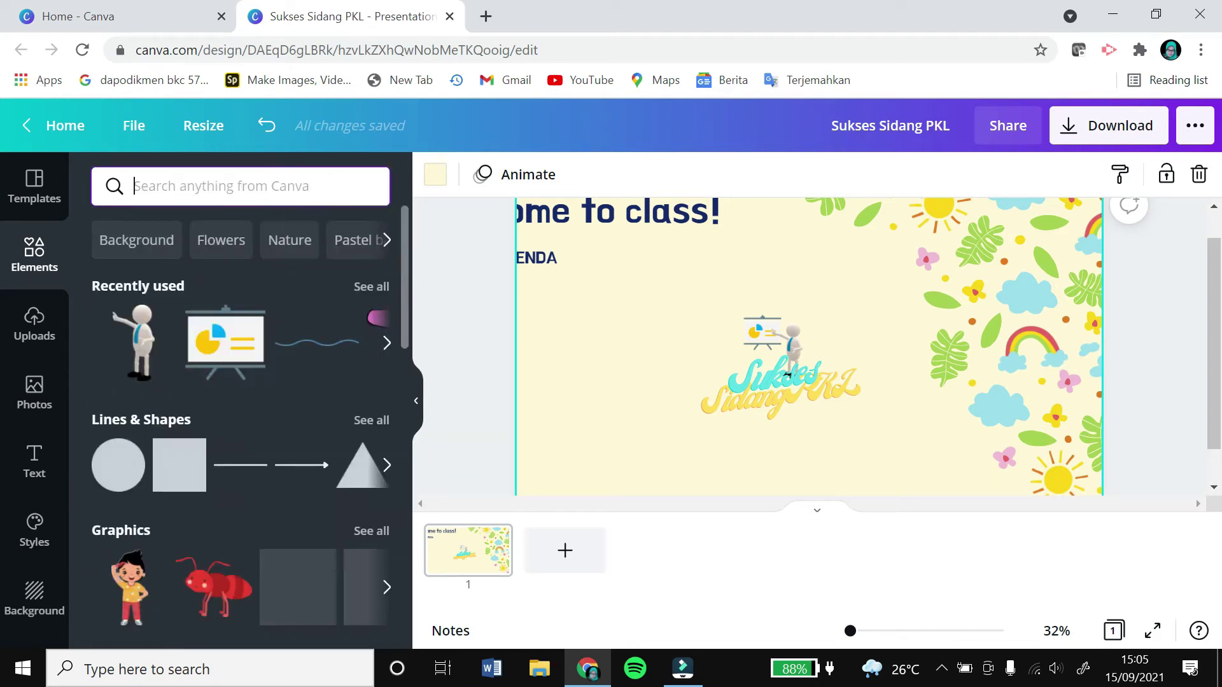
pyautogui.write('call')
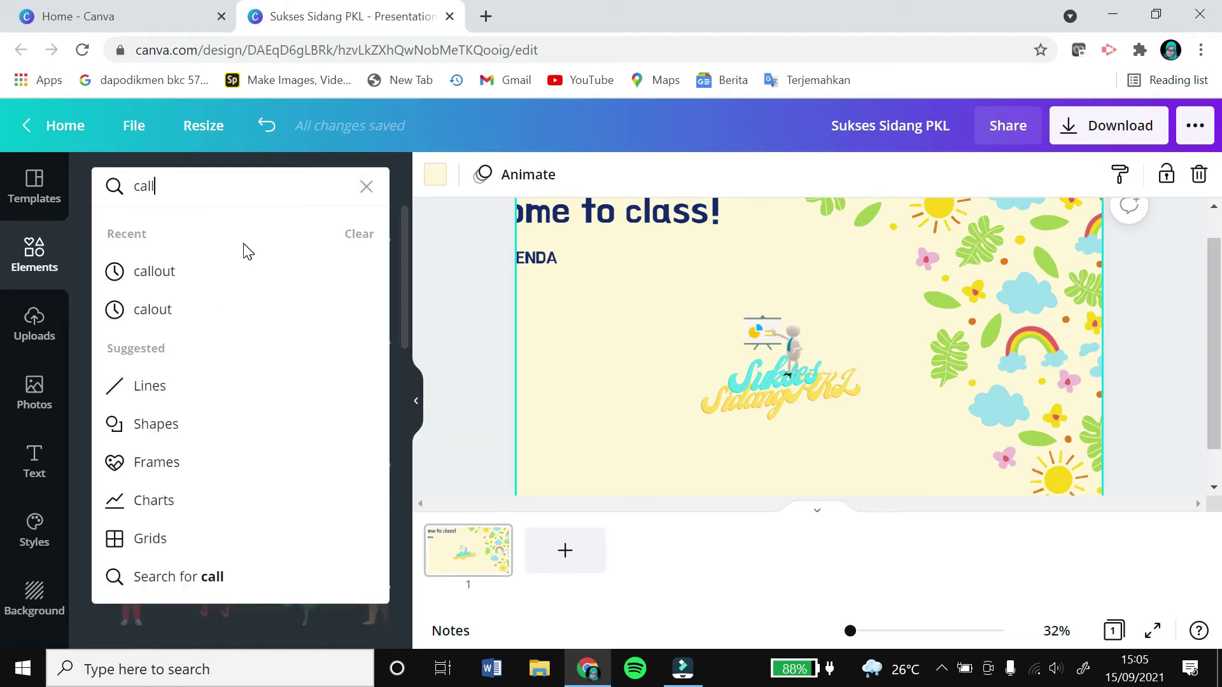
pyautogui.write('out')
pyautogui.press('Return')
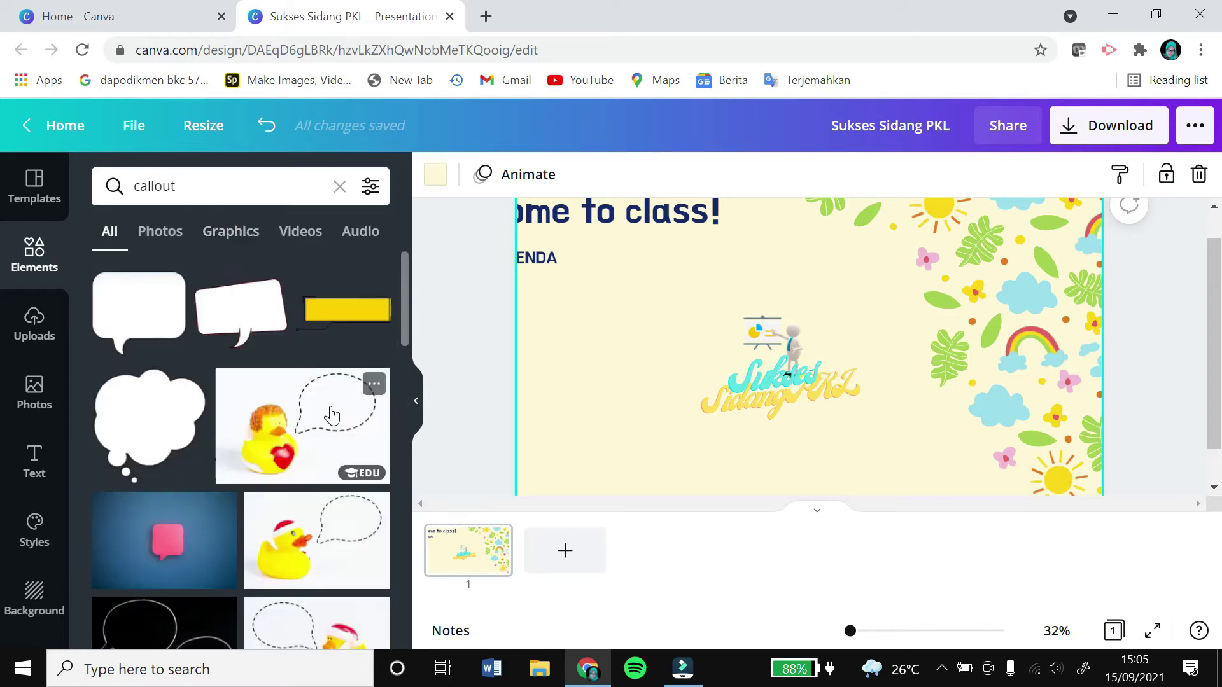
pyautogui.scroll(-5, 254, 505)
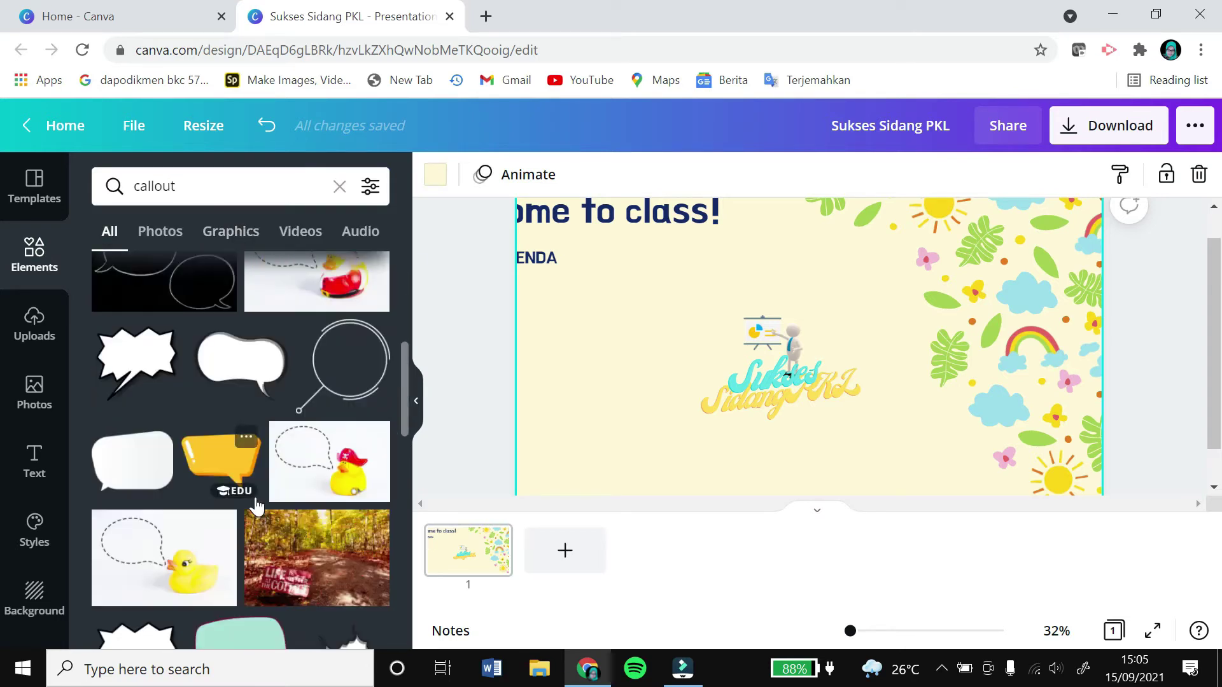
pyautogui.click(230, 474)
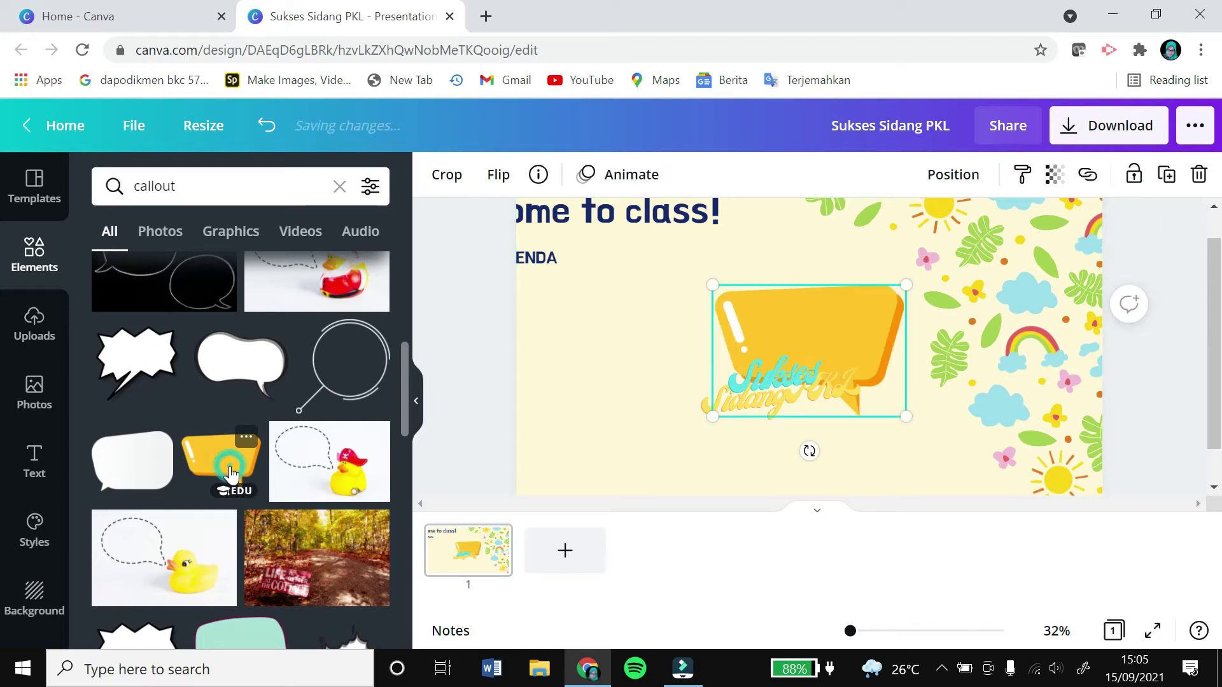
# Shrink the orange speech bubble and place it up-left of the presentation board
pyautogui.moveTo(797, 305); pyautogui.dragTo(690, 289)
pyautogui.moveTo(559, 259); pyautogui.dragTo(687, 312)
pyautogui.scroll(5, 687, 312)
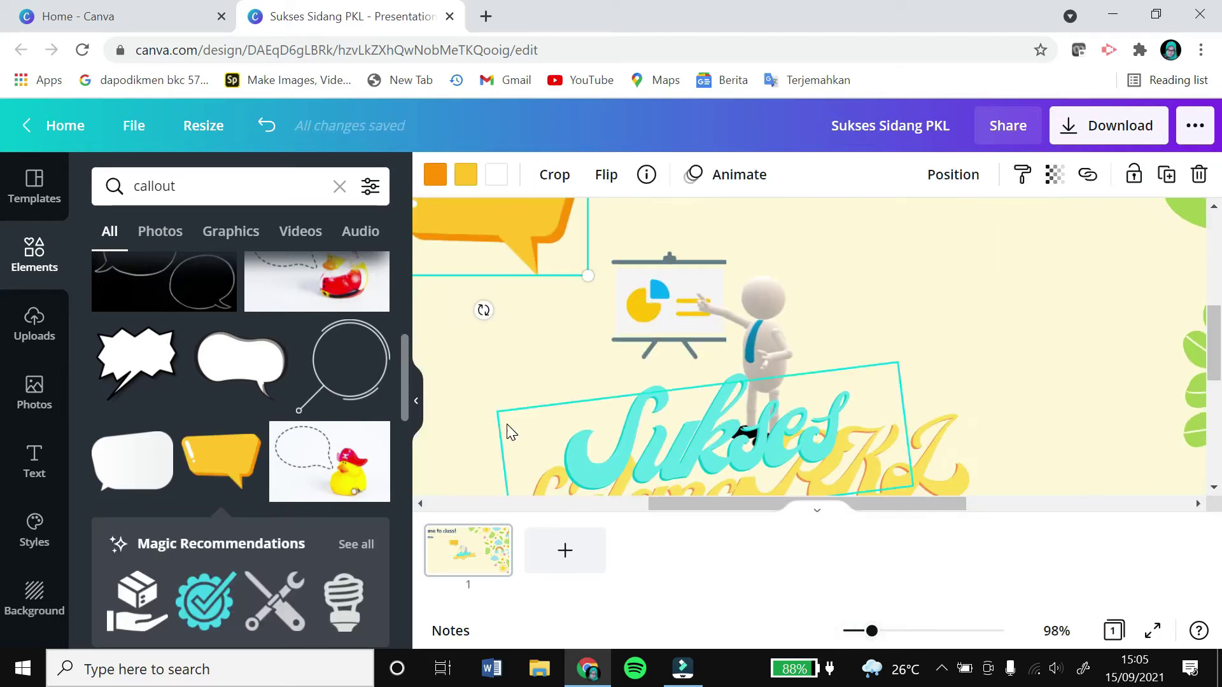
# Add a subheading reading "Persiapan Material" on two lines and place it, slightly tilted, inside the orange speech bubble
pyautogui.click(35, 459)
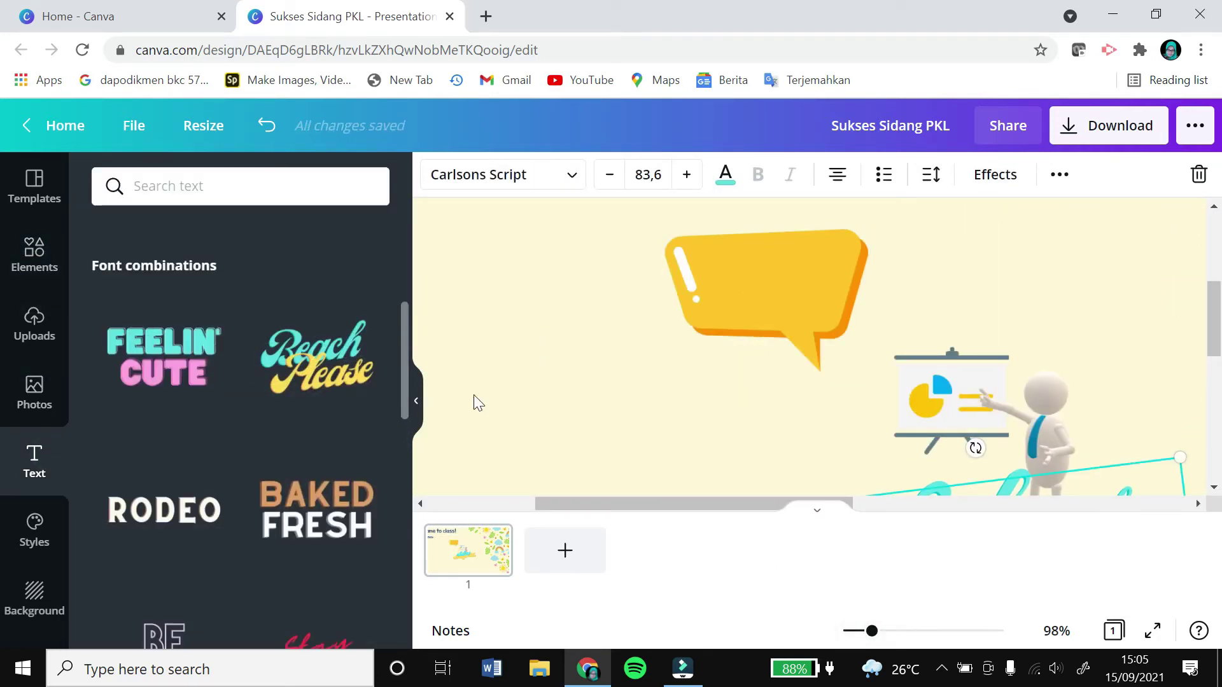
pyautogui.scroll(5, 184, 480)
pyautogui.click(178, 333)
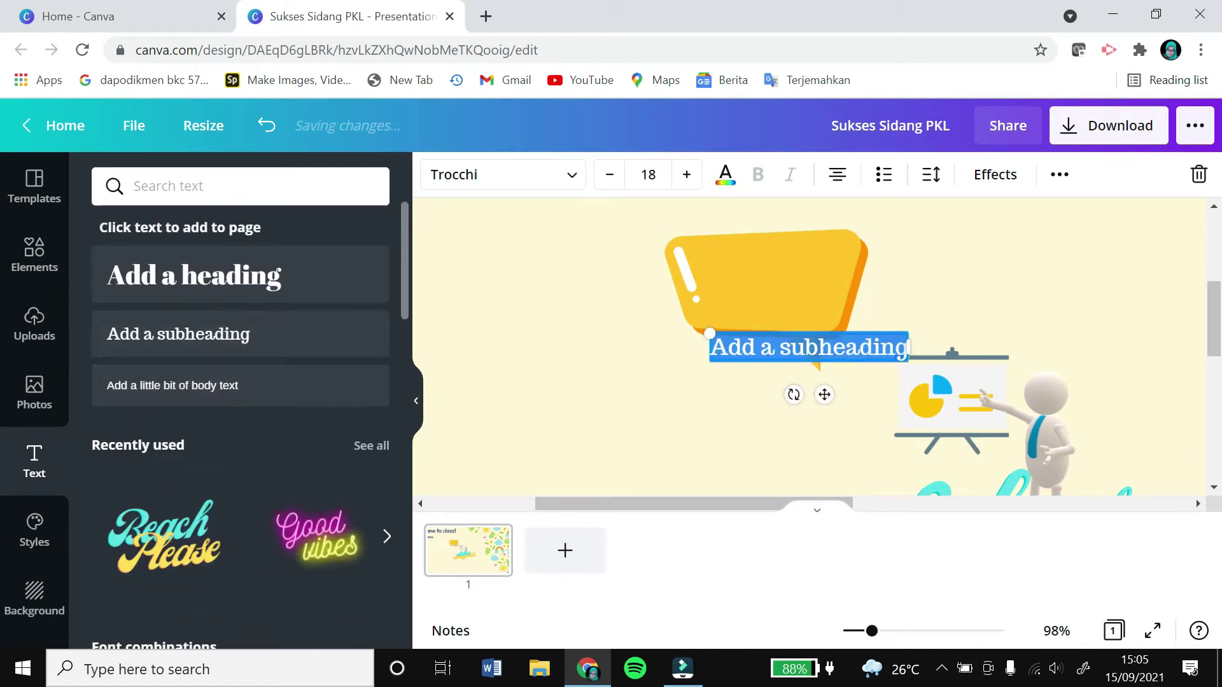
pyautogui.write('Persiapan Material')
pyautogui.click(820, 348)
pyautogui.press('Return')
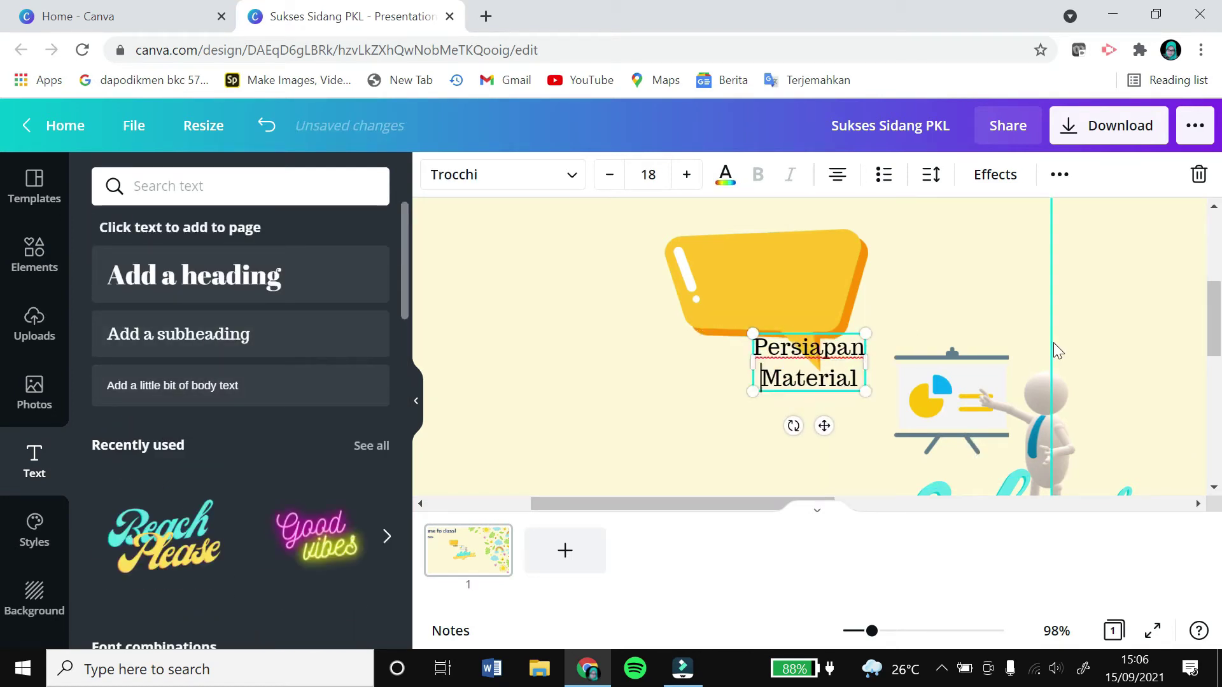
pyautogui.moveTo(823, 424); pyautogui.dragTo(788, 340)
# Colour the "Persiapan Material" text in the speech bubble teal
pyautogui.click(725, 175)
pyautogui.click(111, 427)
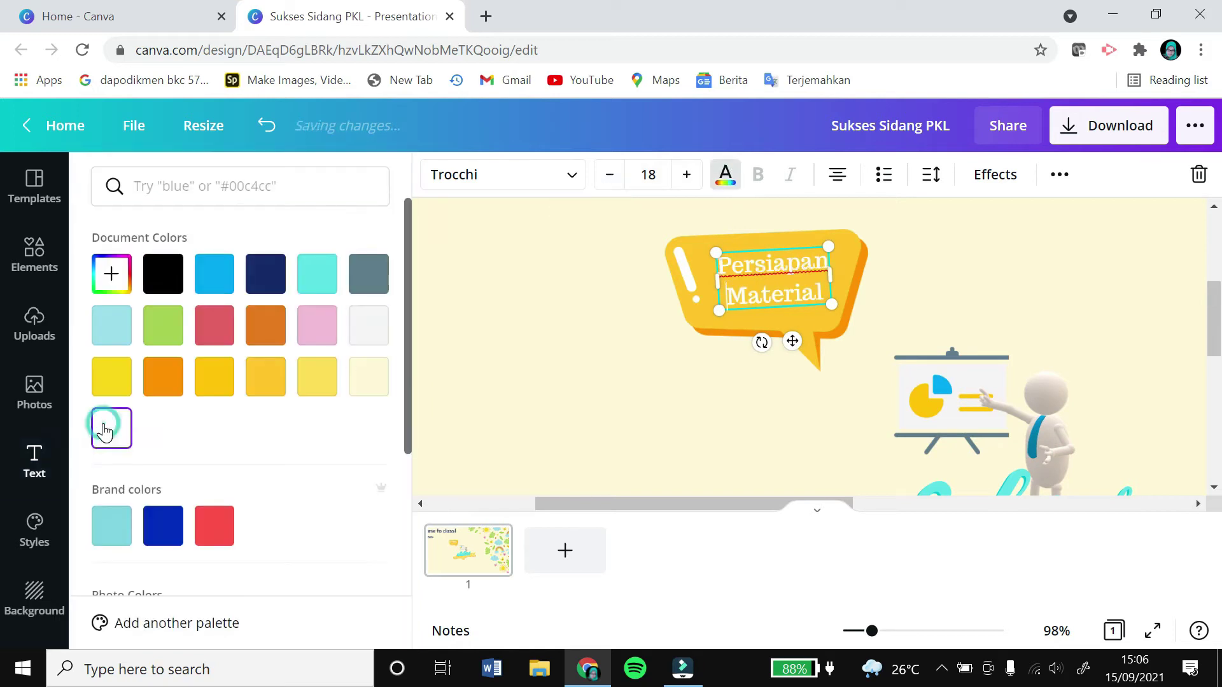
pyautogui.click(330, 278)
pyautogui.scroll(-5, 314, 390)
pyautogui.click(1153, 308)
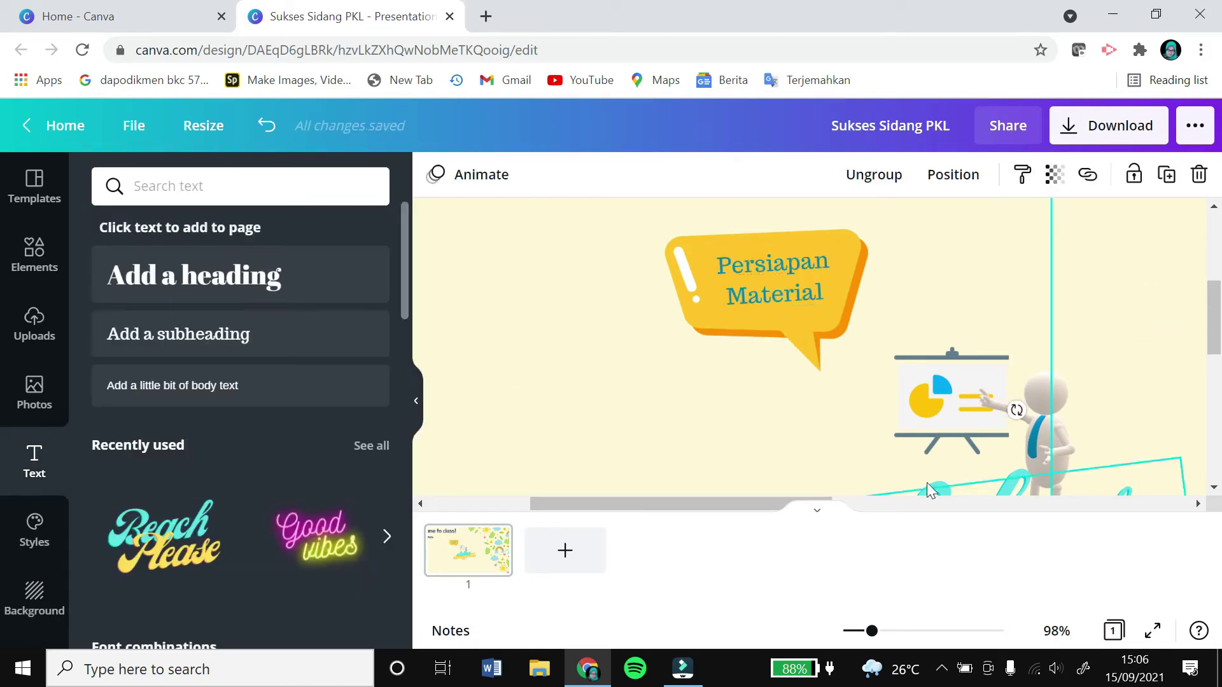
# Duplicate the orange speech bubble and flip the copy vertically
pyautogui.click(794, 347)
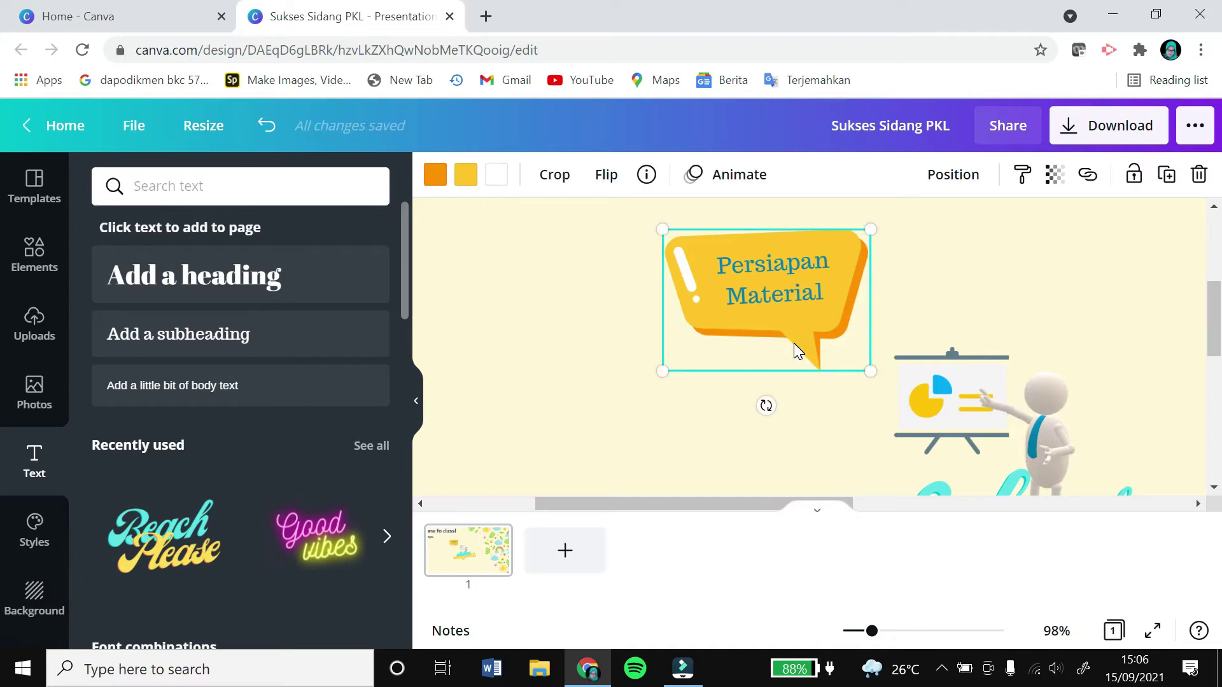
pyautogui.click(559, 401)
pyautogui.hotkey('ctrl', 'v')
pyautogui.moveTo(692, 381); pyautogui.dragTo(585, 396)
pyautogui.click(607, 176)
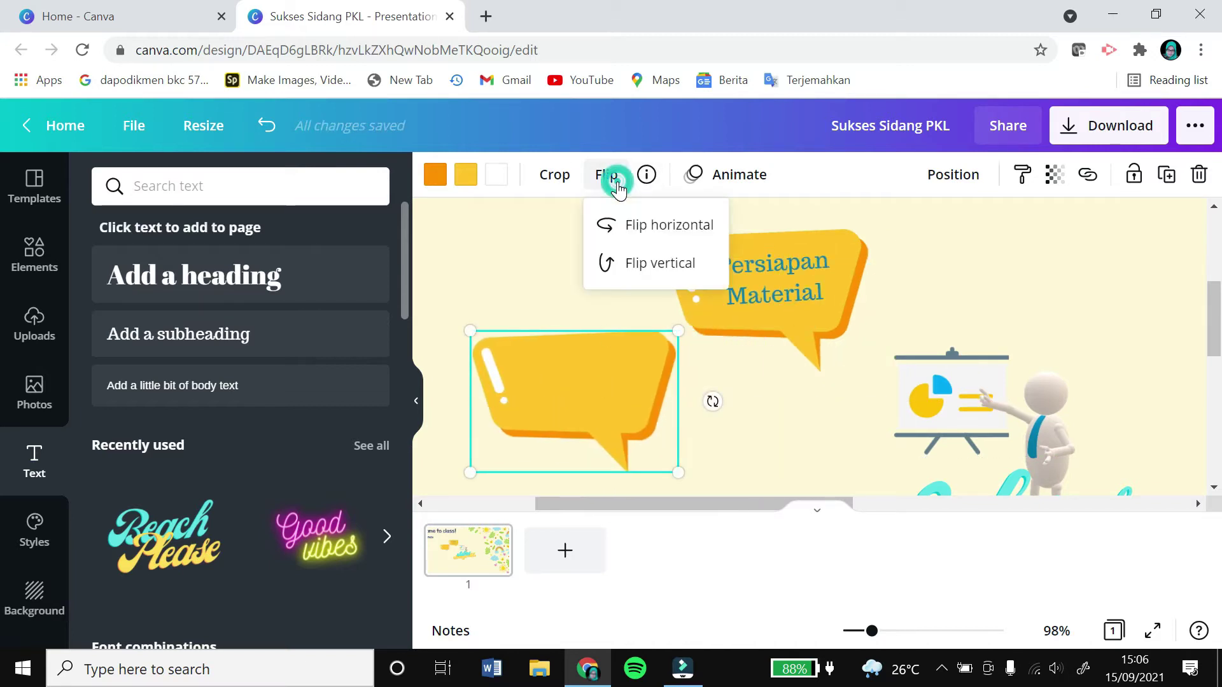
pyautogui.click(662, 279)
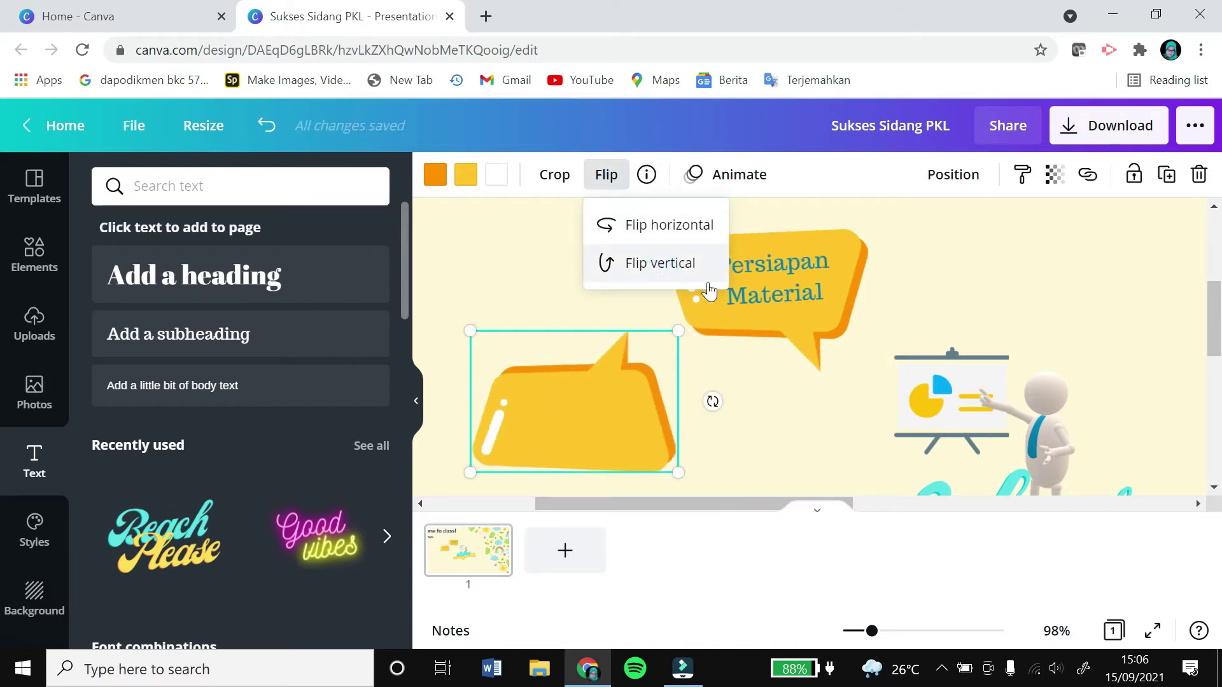
# Move the flipped speech bubble below the central "Sukses Sidang PKL" lettering
pyautogui.scroll(-3, 1063, 387)
pyautogui.click(546, 239)
pyautogui.moveTo(546, 239); pyautogui.dragTo(1029, 527)
pyautogui.scroll(-3, 986, 418)
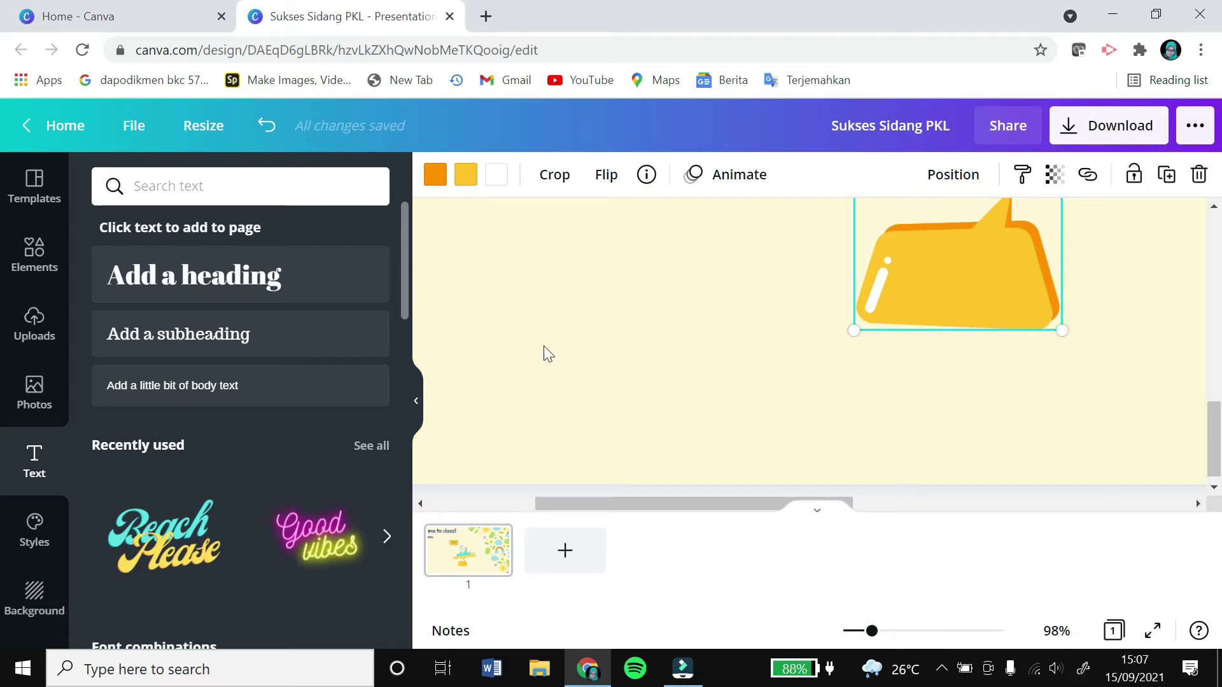
# Duplicate the "Persiapan Material" text and place the copy inside the lower speech bubble
pyautogui.scroll(5, 659, 326)
pyautogui.click(746, 392)
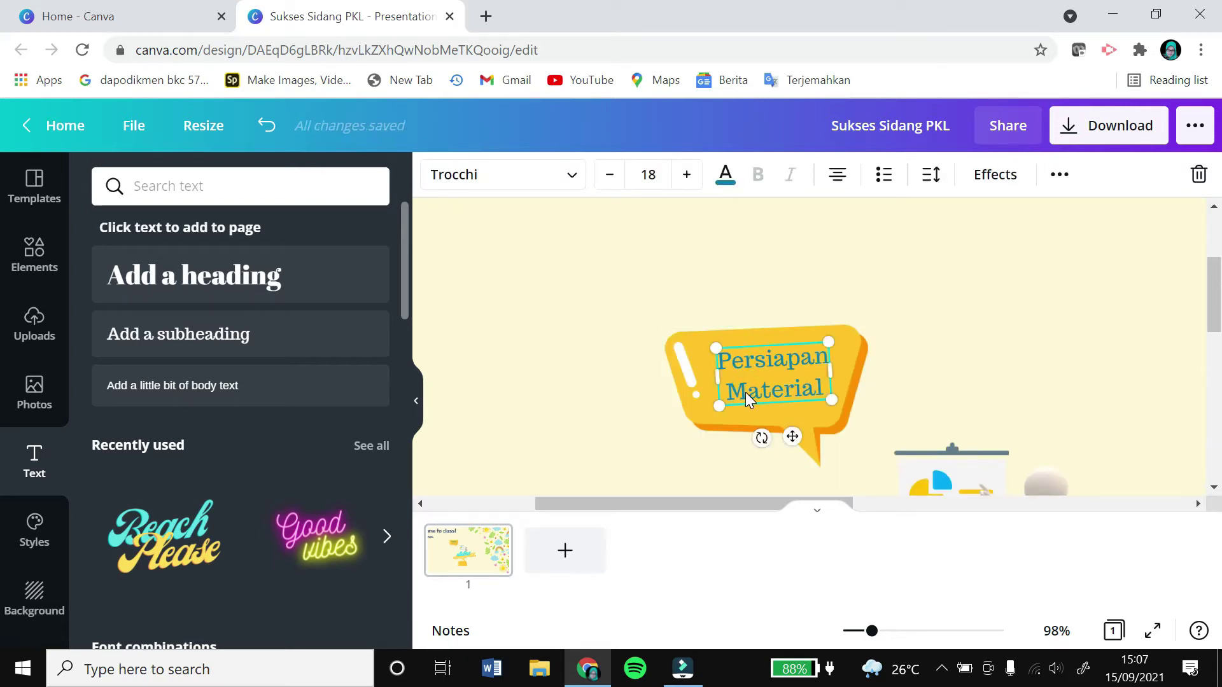
pyautogui.scroll(2, 746, 392)
pyautogui.scroll(-5, 746, 392)
pyautogui.click(780, 328)
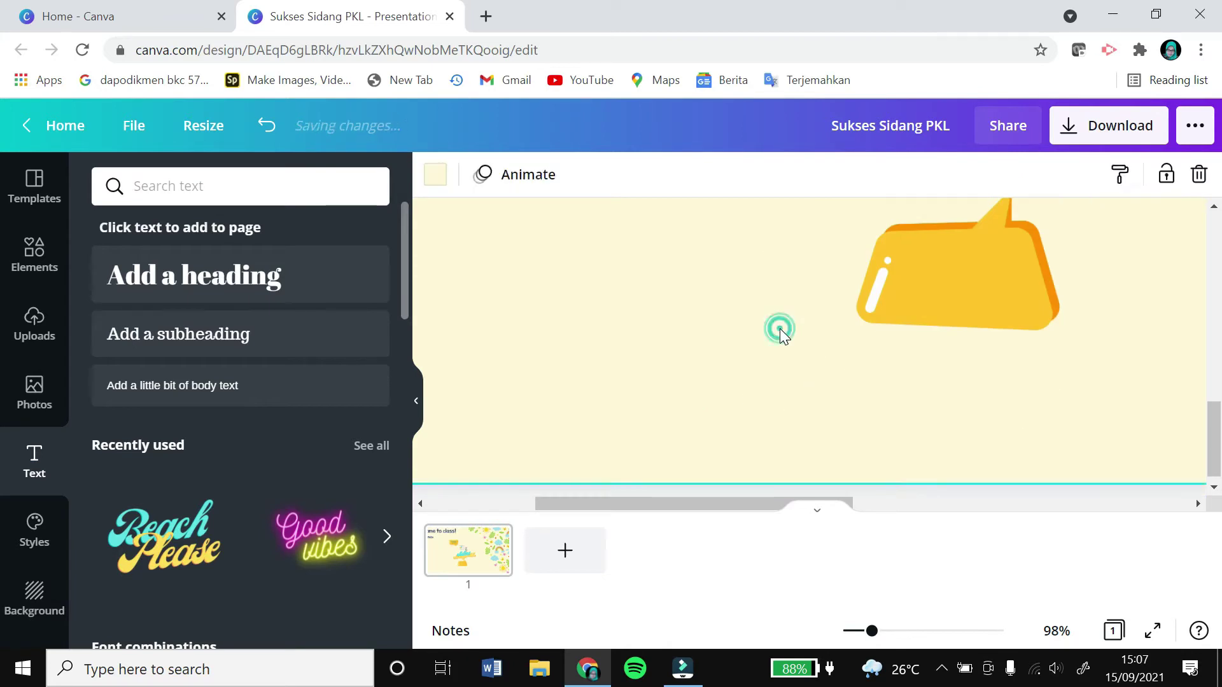
pyautogui.scroll(3, 757, 344)
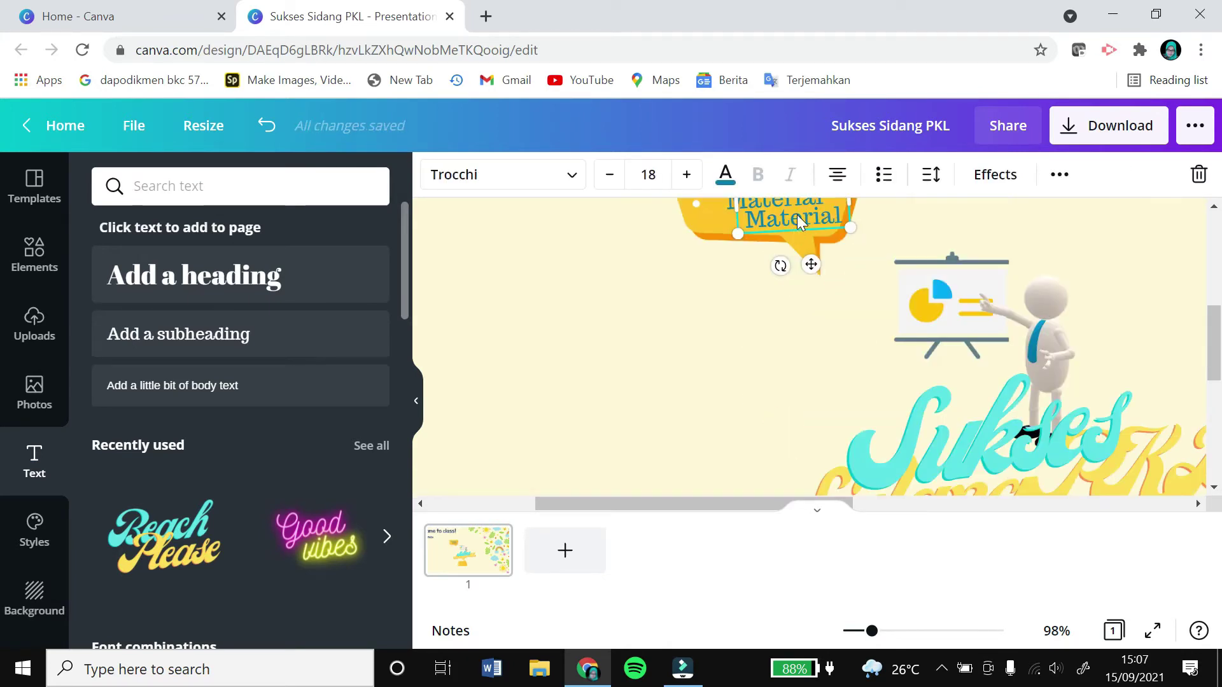
pyautogui.moveTo(811, 264); pyautogui.dragTo(851, 631)
pyautogui.moveTo(760, 410); pyautogui.dragTo(767, 445)
# Change the text in the lower speech bubble to "Persiapan Spiritual"
pyautogui.scroll(3, 733, 417)
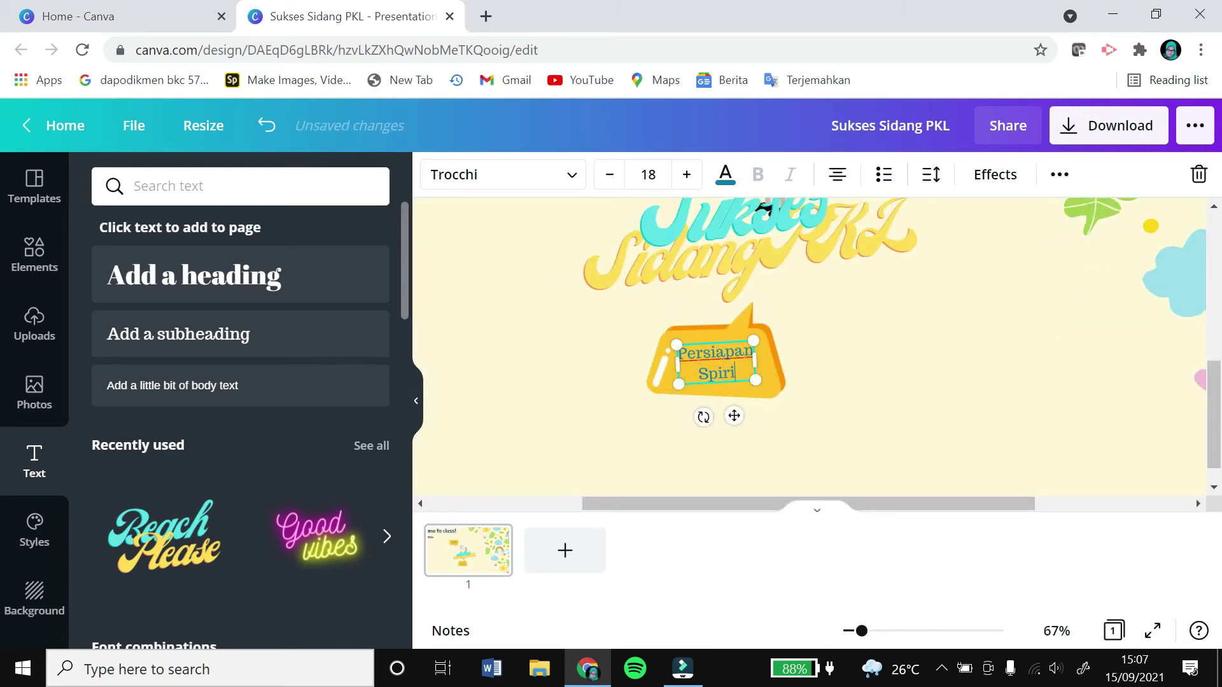
pyautogui.write('tual')
pyautogui.click(693, 419)
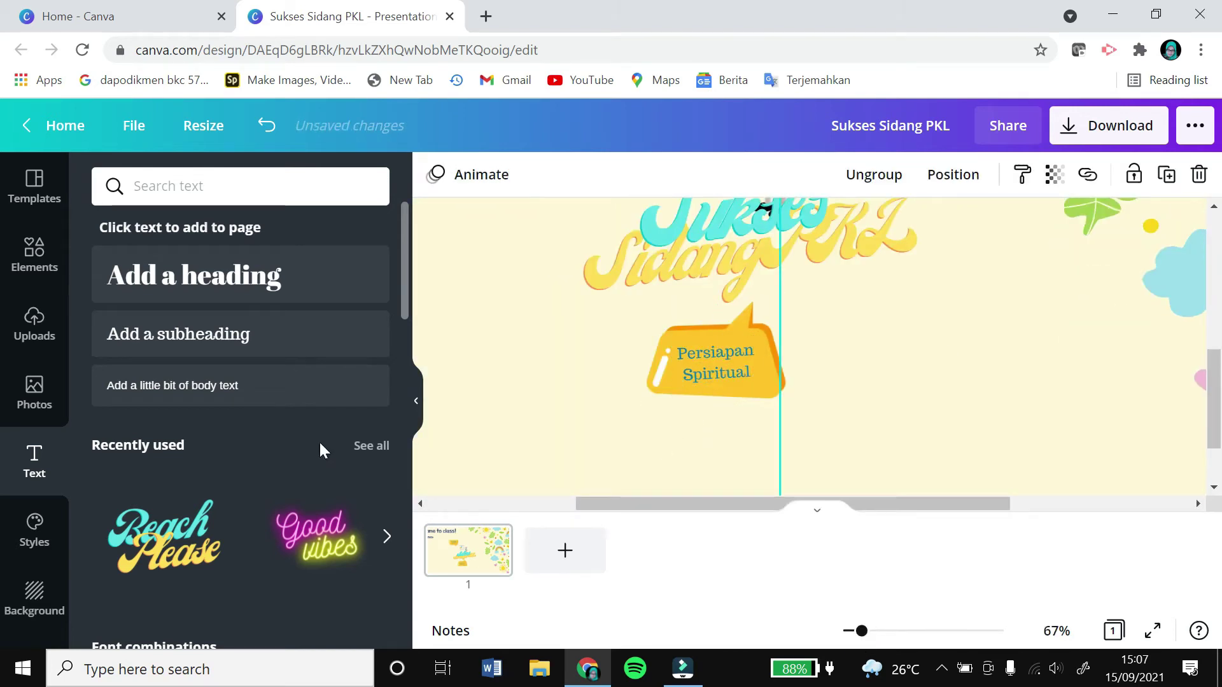
# Add another speech bubble copy to the right of the presenter, flipped horizontally and with its tail pointing at the illustration
pyautogui.scroll(1, 668, 445)
pyautogui.click(668, 457)
pyautogui.hotkey('ctrl', 'v')
pyautogui.moveTo(707, 397); pyautogui.dragTo(983, 303)
pyautogui.click(606, 175)
pyautogui.click(662, 224)
pyautogui.moveTo(998, 371)
pyautogui.mouseDown()
pyautogui.moveTo(1071, 333)
pyautogui.moveTo(1009, 374)
pyautogui.mouseUp()
# Paste a copy of the callout text into the right speech bubble and reword it as "Persiapan Fisik"
pyautogui.click(590, 228)
pyautogui.hotkey('ctrl', 'v')
pyautogui.moveTo(605, 240); pyautogui.dragTo(928, 311)
pyautogui.click(923, 388)
pyautogui.doubleClick(927, 328)
pyautogui.write('Fisik')
pyautogui.click(993, 439)
# Move the page heading to the upper-right area of the page and change it to "Mind Mapping"
pyautogui.scroll(-5, 847, 525)
pyautogui.moveTo(695, 251); pyautogui.dragTo(956, 261)
pyautogui.doubleClick(956, 261)
pyautogui.write('Mind Mapping')
# Replace the line under the heading with "SUKSES SIDANG PKL" and right-align the text
pyautogui.doubleClick(838, 295)
pyautogui.write('SUKSES SIDANG')
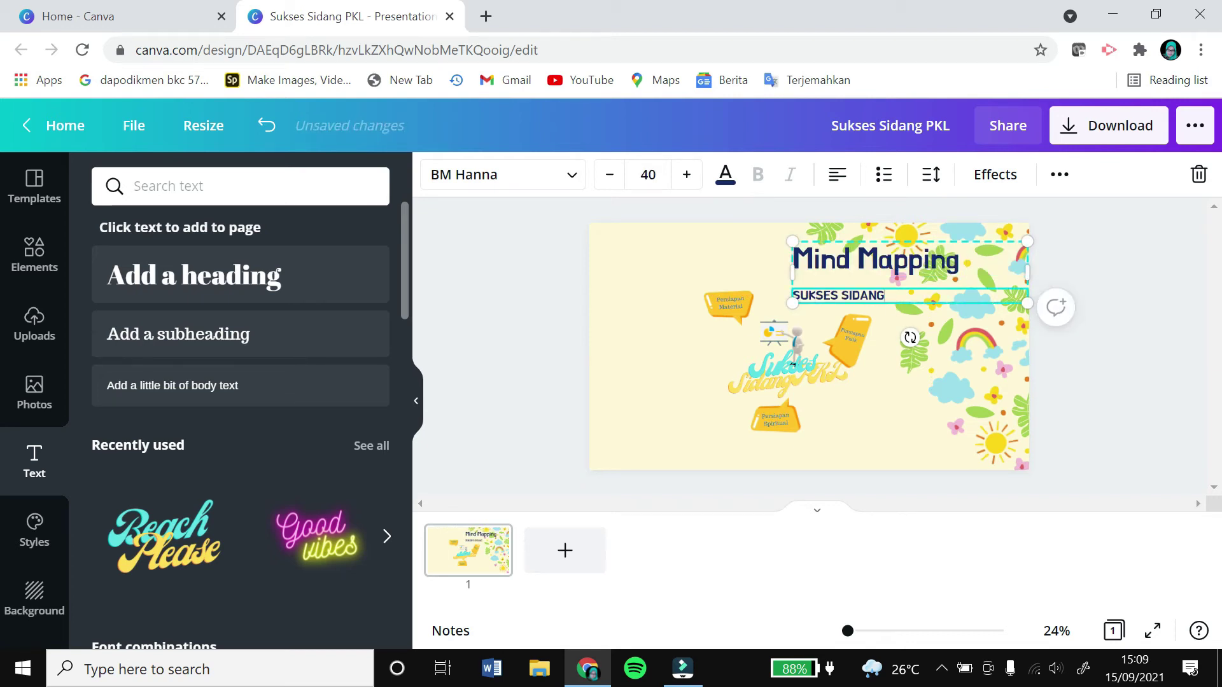
pyautogui.write(' PKL')
pyautogui.hotkey('ctrl', 'shift', 'r')
# Duplicate the heading and its subtitle together, offsetting the copy slightly down and to the right
pyautogui.click(960, 261)
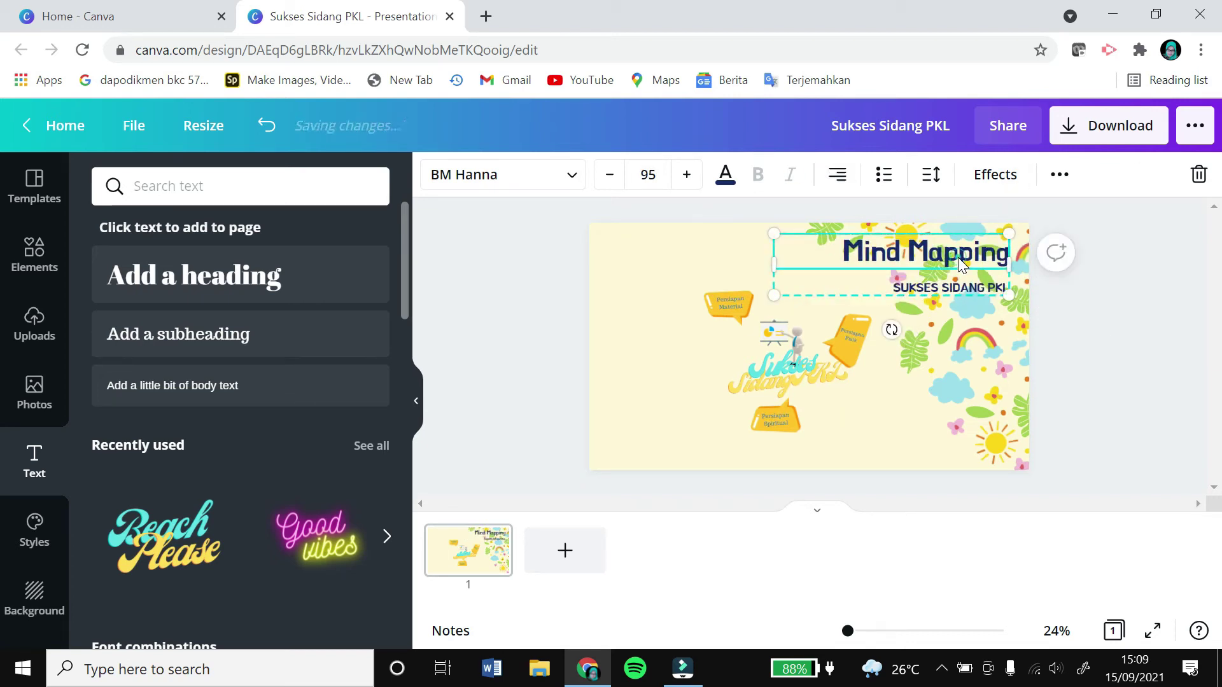
pyautogui.keyDown('shift'); pyautogui.click(996, 289); pyautogui.keyUp('shift')
pyautogui.moveTo(996, 289); pyautogui.dragTo(1001, 294)
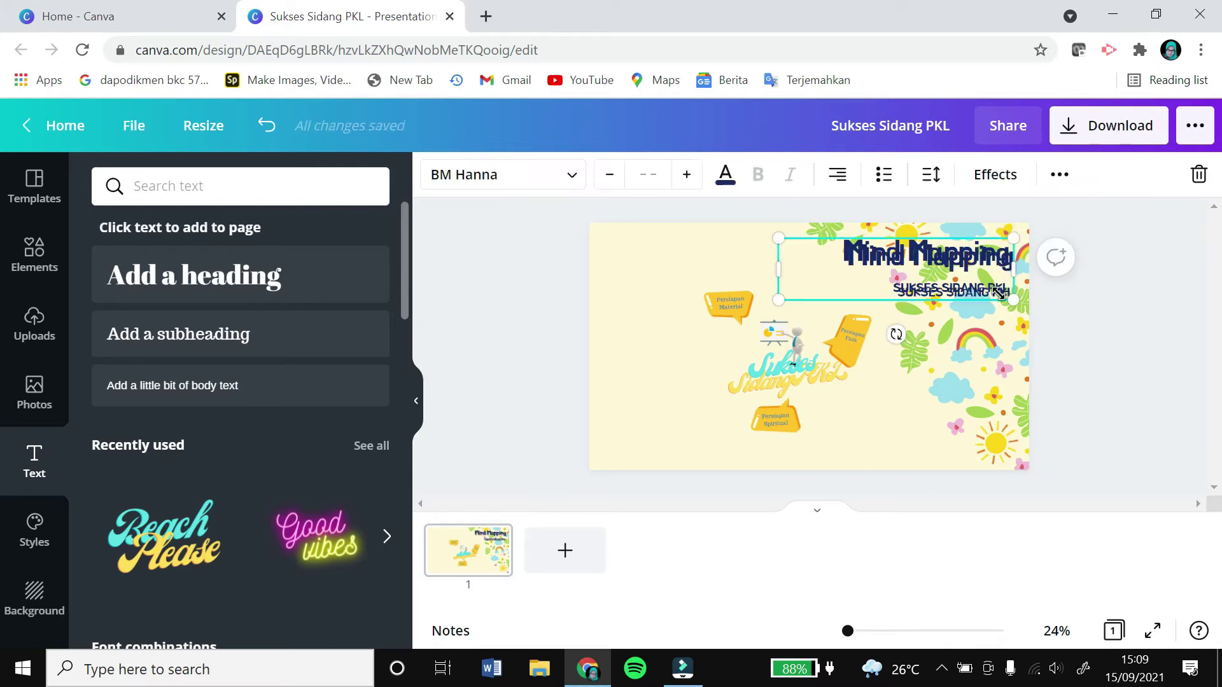
# Try several text colours on the heading copy and make its "Mind Mapping" text orange over the navy original
pyautogui.click(726, 180)
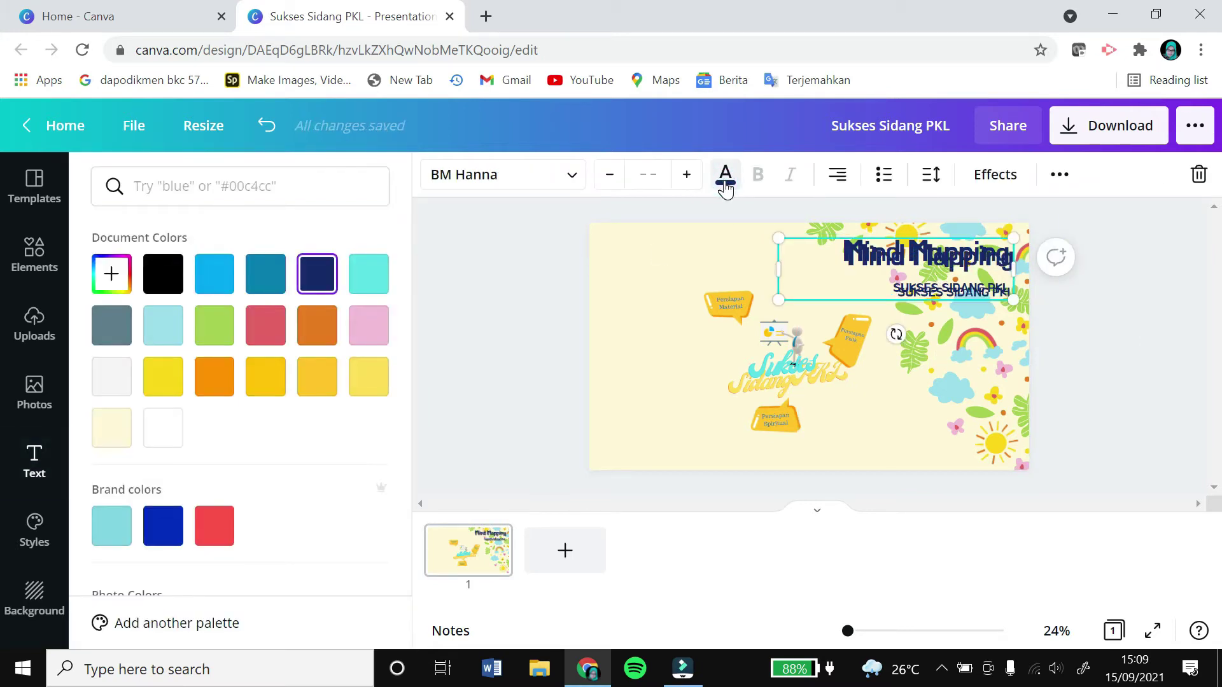
pyautogui.click(726, 178)
pyautogui.click(726, 178)
pyautogui.click(317, 337)
pyautogui.click(369, 328)
pyautogui.click(265, 279)
pyautogui.scroll(-3, 287, 382)
pyautogui.click(368, 494)
pyautogui.click(1061, 391)
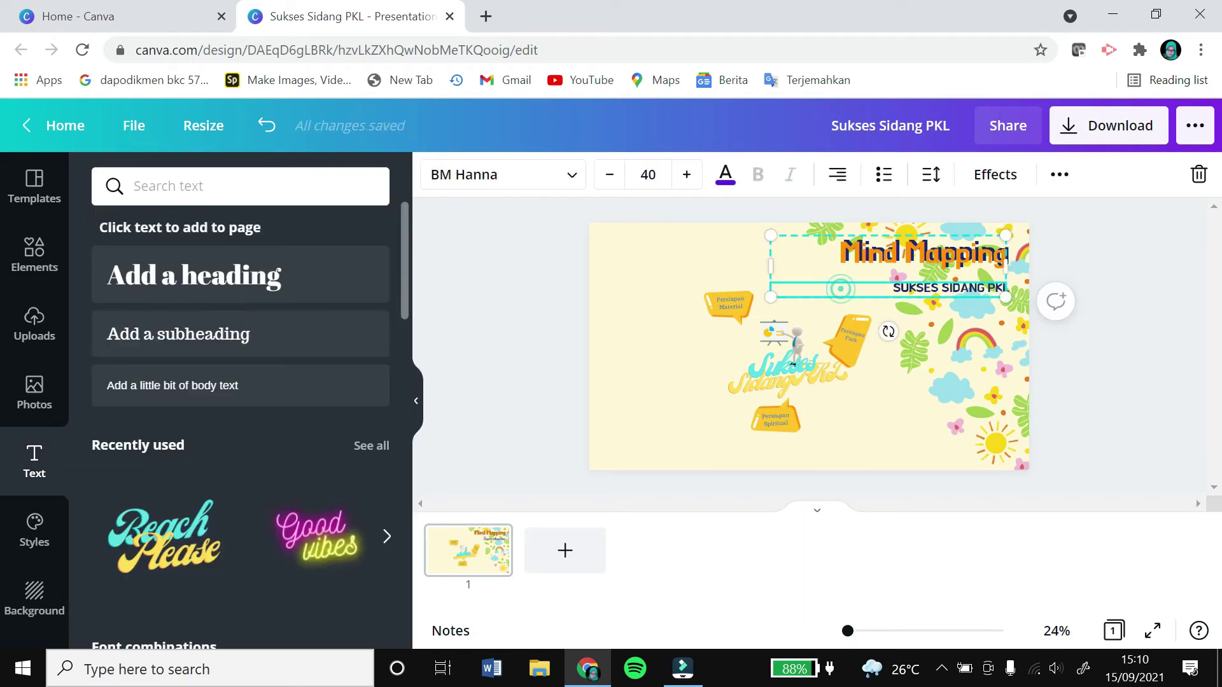
# Try shifting the orange "Mind Mapping" heading sideways and undo the last changes
pyautogui.click(1184, 357)
pyautogui.click(954, 288)
pyautogui.click(1132, 311)
pyautogui.click(968, 254)
pyautogui.moveTo(929, 253); pyautogui.dragTo(833, 253)
pyautogui.click(974, 253)
pyautogui.hotkey('ctrl', 'z')
pyautogui.hotkey('ctrl', 'z')
pyautogui.hotkey('ctrl', 'z')
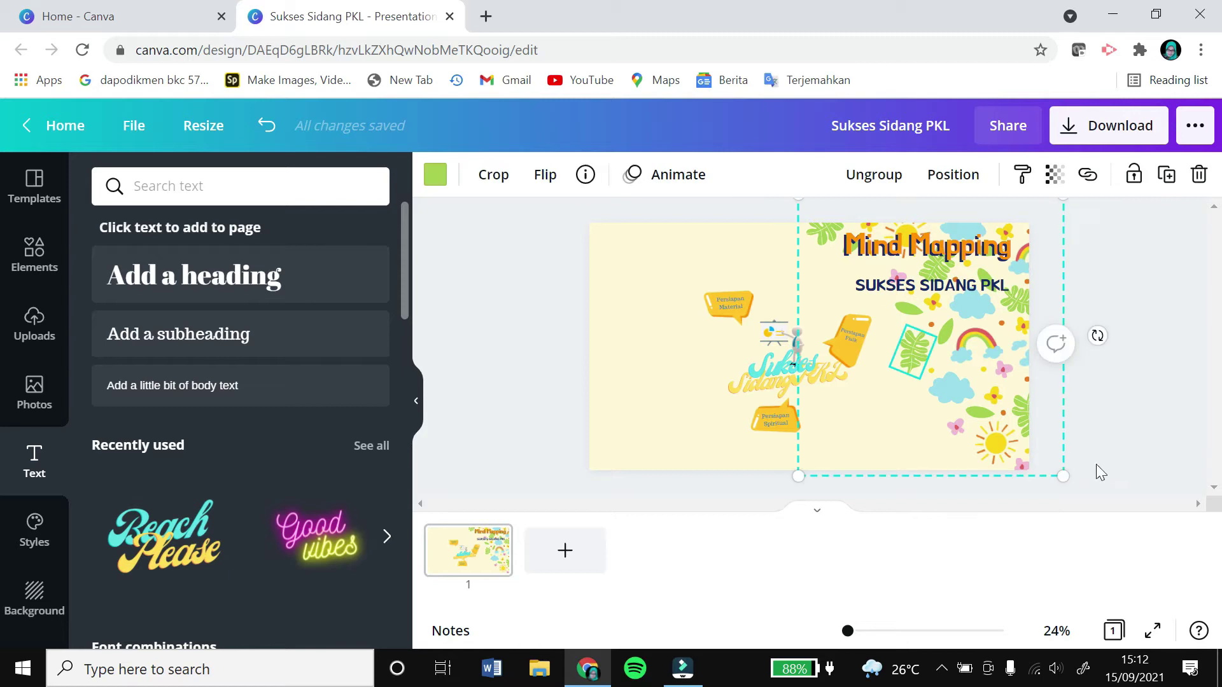
# Shrink the floral decoration group and place it in the upper-right corner of the page
pyautogui.moveTo(1130, 492); pyautogui.dragTo(915, 357)
pyautogui.moveTo(1070, 406)
pyautogui.mouseDown()
pyautogui.moveTo(1004, 439)
pyautogui.moveTo(1086, 414)
pyautogui.mouseUp()
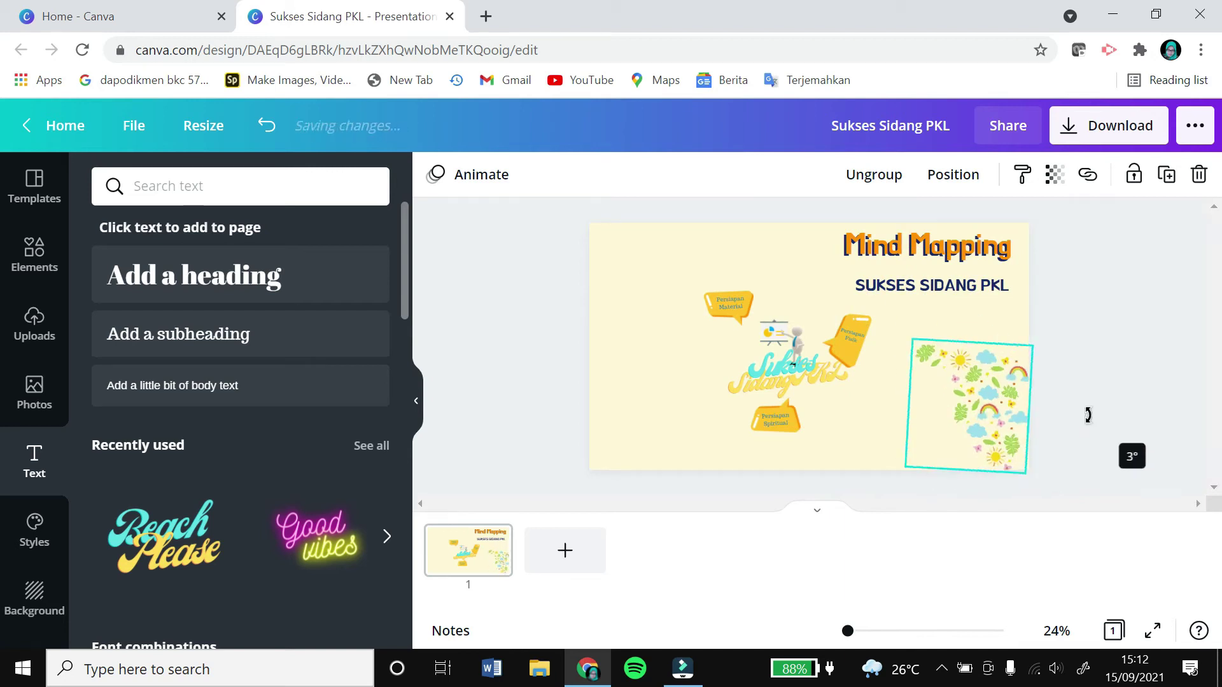
pyautogui.moveTo(1005, 390); pyautogui.dragTo(998, 270)
pyautogui.click(1087, 392)
pyautogui.click(1013, 328)
pyautogui.click(552, 431)
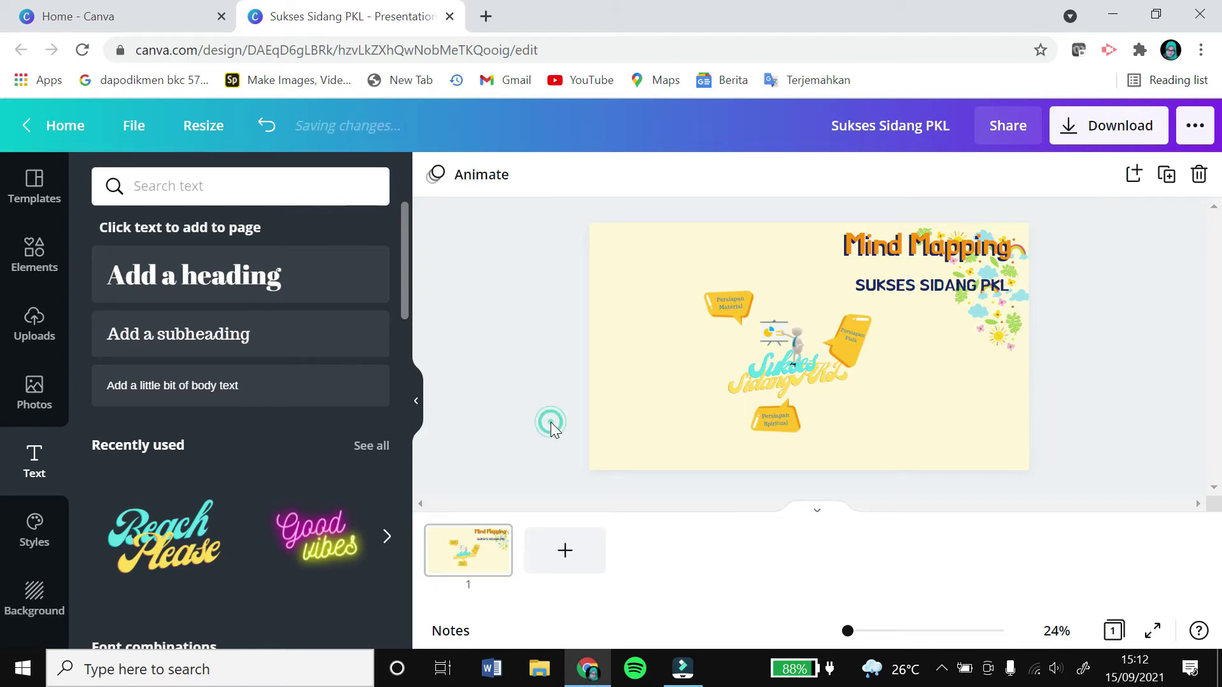
# Place a rotated copy of the floral decoration group in the lower-left corner of the page
pyautogui.click(1023, 318)
pyautogui.moveTo(1018, 312); pyautogui.dragTo(587, 402)
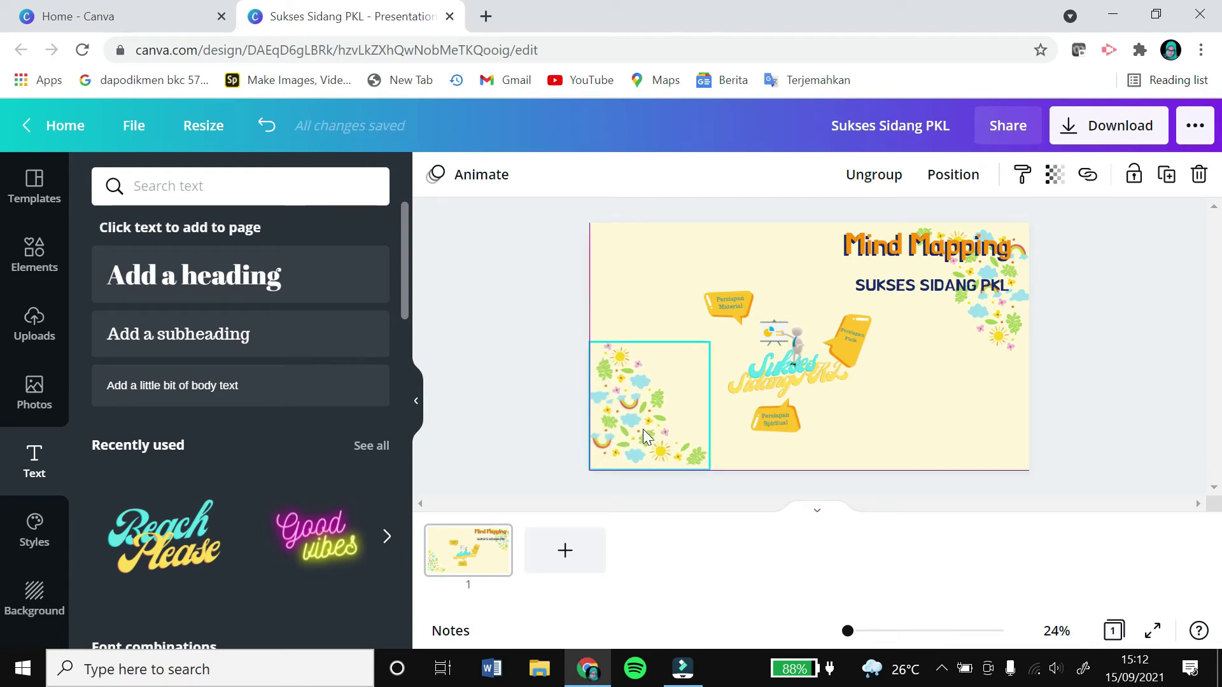
pyautogui.hotkey('ctrl', 'z')
# Rotate the "Persiapan Fisik" speech bubble and move it to the lower right of the central lettering
pyautogui.moveTo(848, 631); pyautogui.dragTo(858, 630)
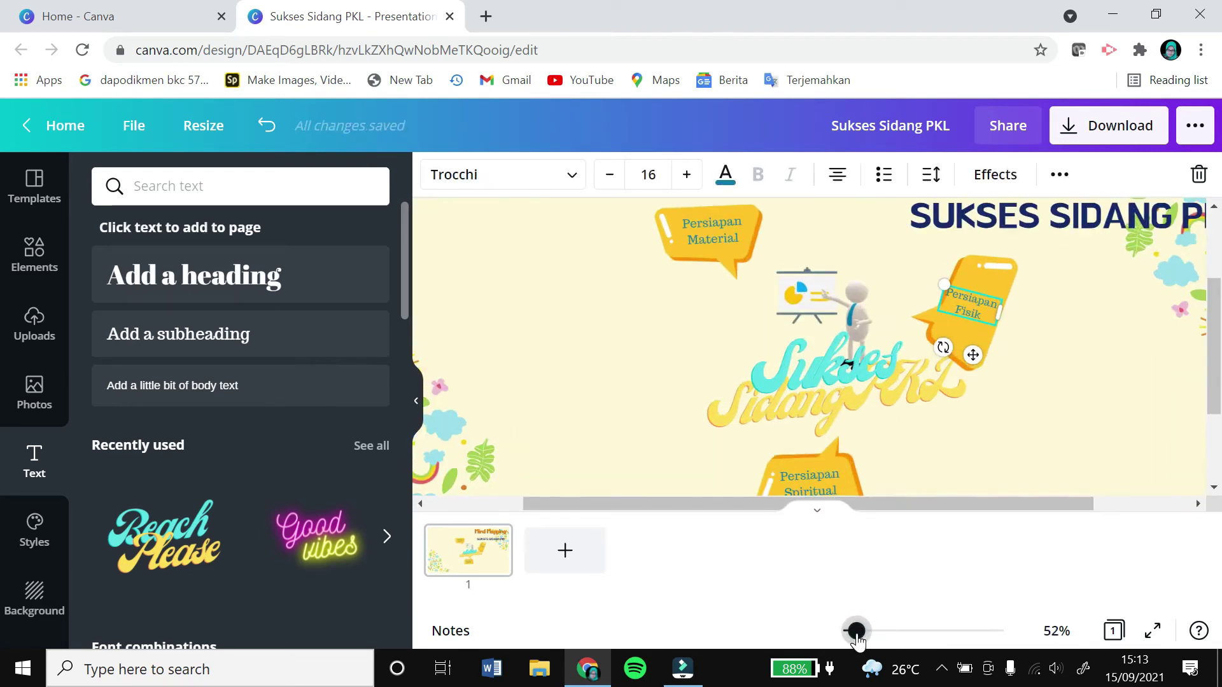
pyautogui.click(964, 338)
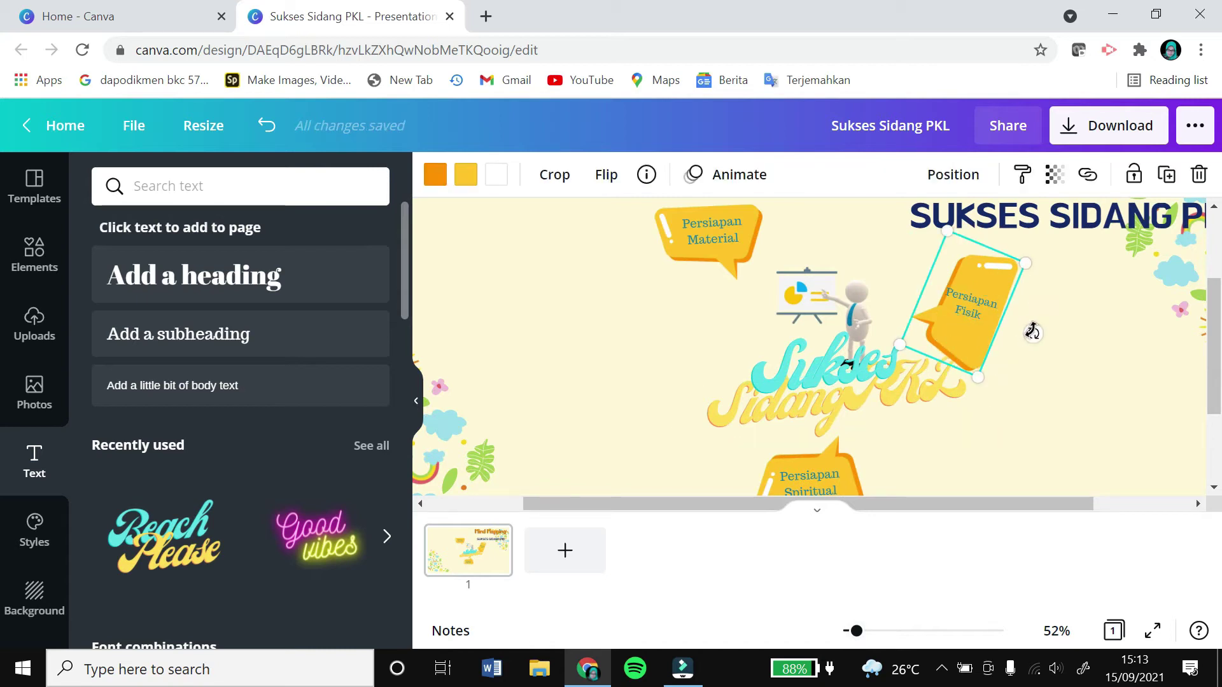
pyautogui.moveTo(1033, 330); pyautogui.dragTo(999, 409)
pyautogui.moveTo(991, 328); pyautogui.dragTo(1055, 438)
# Tilt the "Persiapan Fisik" text, set its font size to 20 and move it into the relocated bubble
pyautogui.click(971, 305)
pyautogui.moveTo(943, 347); pyautogui.dragTo(972, 355)
pyautogui.doubleClick(687, 175)
pyautogui.doubleClick(687, 174)
pyautogui.moveTo(972, 305); pyautogui.dragTo(1072, 414)
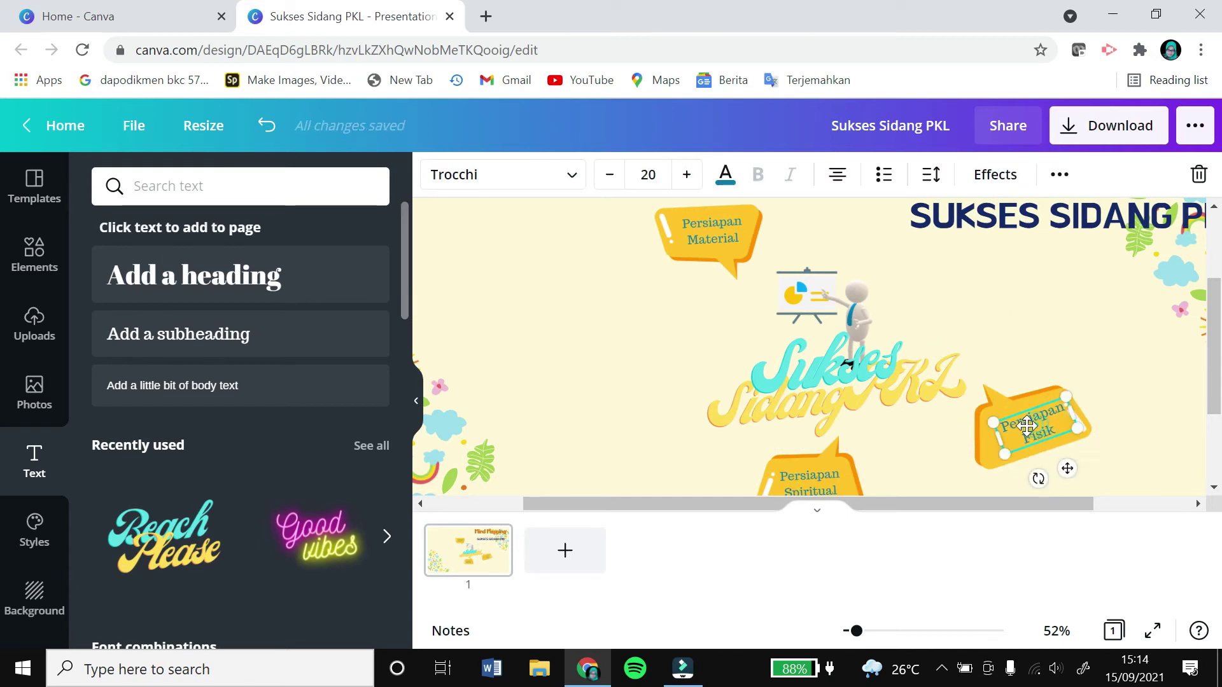
pyautogui.click(1104, 418)
# Search the elements for "note"
pyautogui.scroll(-2, 965, 427)
pyautogui.scroll(2, 850, 448)
pyautogui.scroll(-2, 850, 448)
pyautogui.scroll(2, 850, 448)
pyautogui.scroll(2, 670, 402)
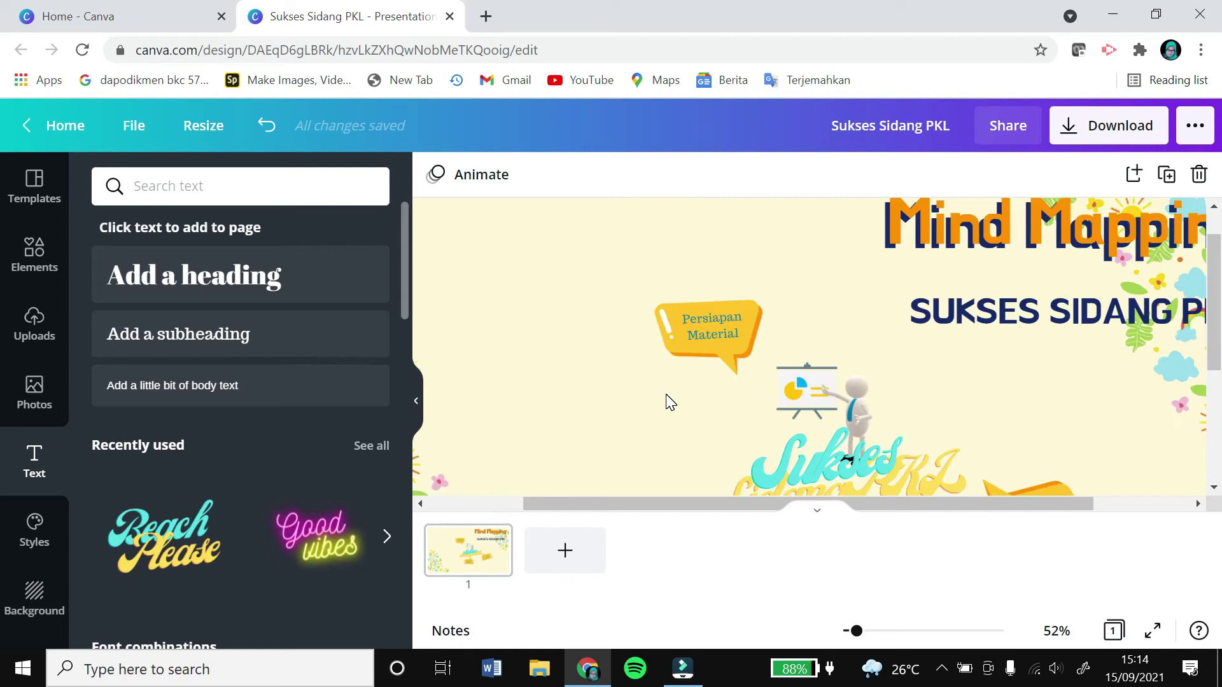
pyautogui.click(33, 255)
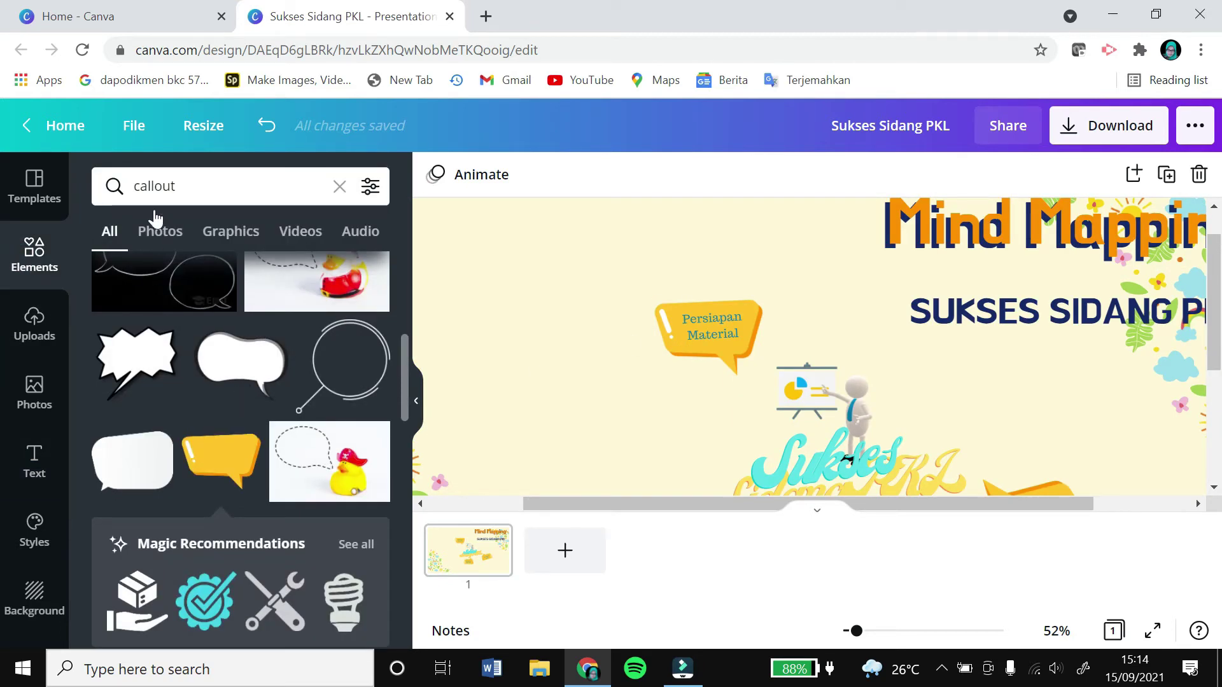
pyautogui.click(155, 202)
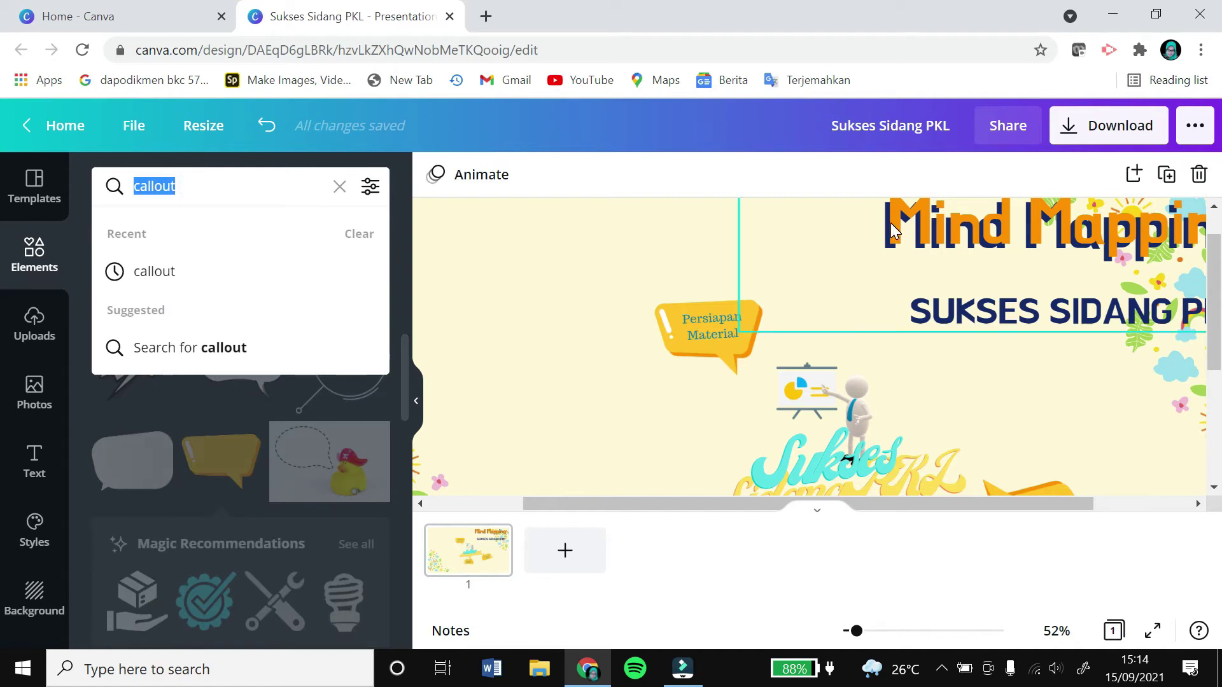
pyautogui.write('note')
pyautogui.press('Return')
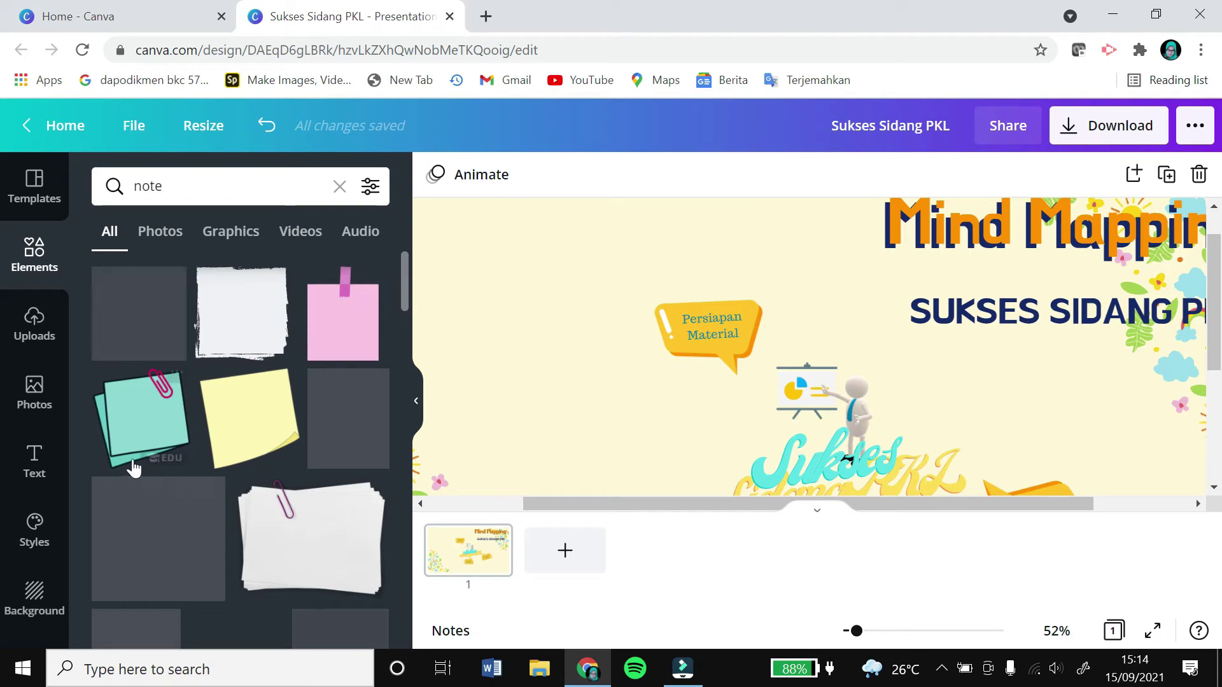
# Add the pink taped sticky note to the page and place it above the "Persiapan Material" bubble
pyautogui.click(857, 380)
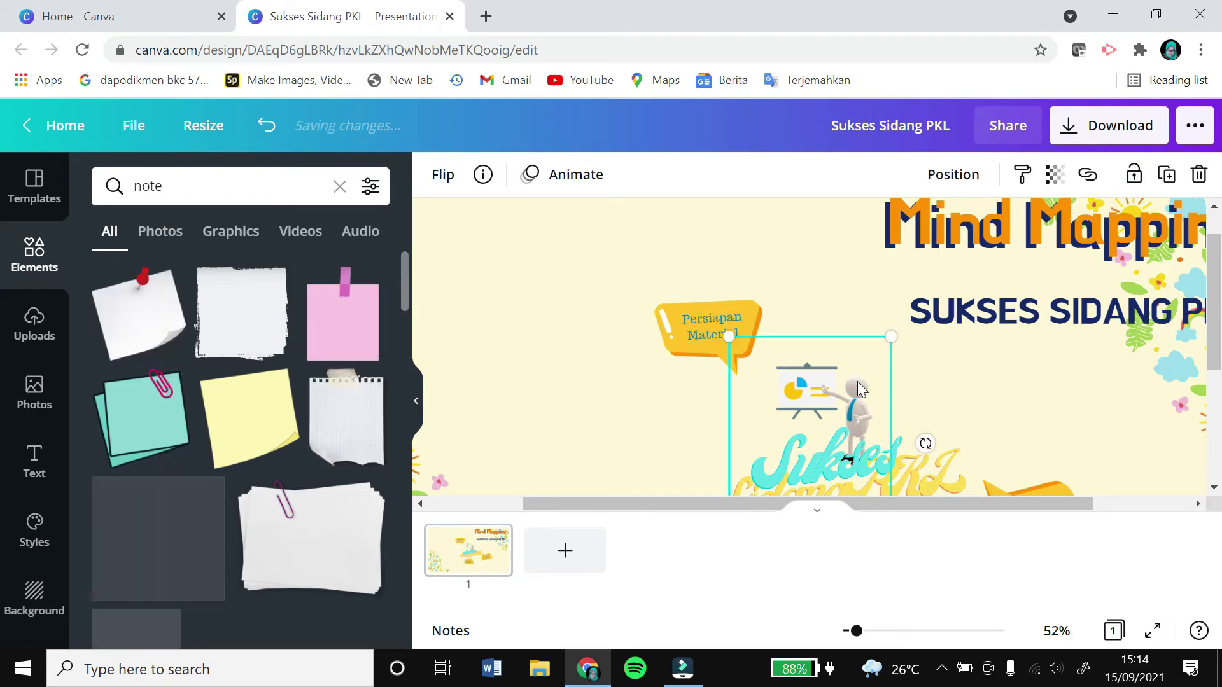
pyautogui.moveTo(857, 630); pyautogui.dragTo(851, 631)
pyautogui.moveTo(343, 314); pyautogui.dragTo(668, 234)
pyautogui.scroll(1, 670, 344)
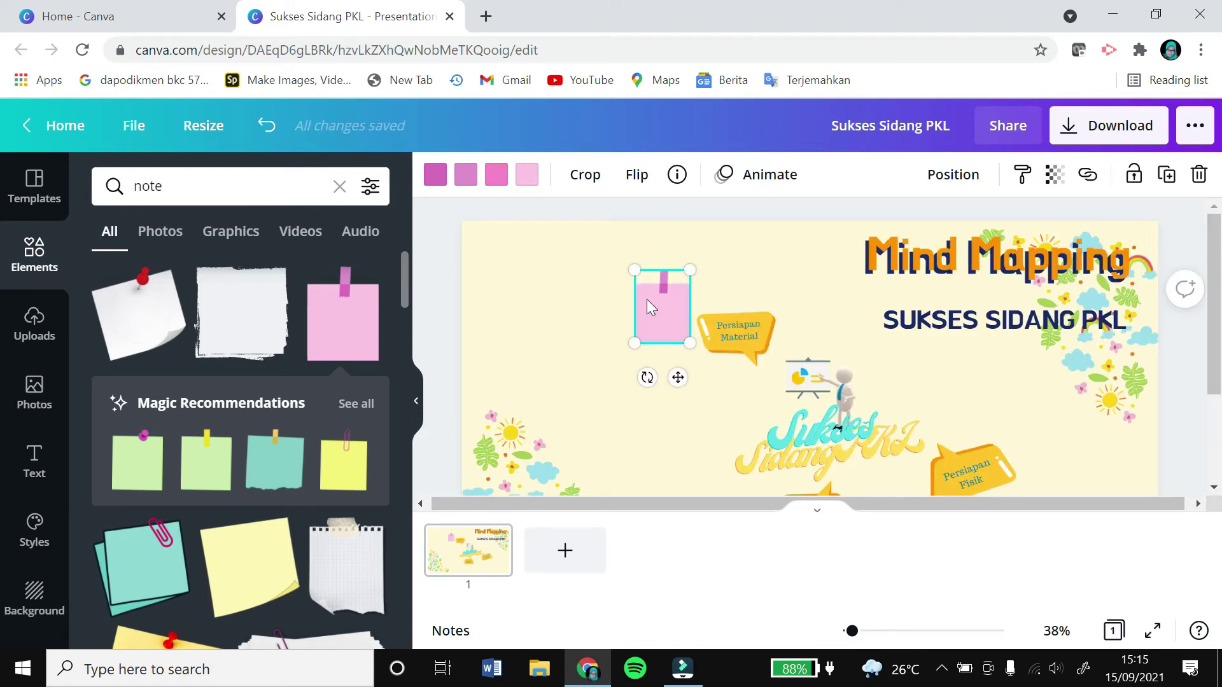
pyautogui.moveTo(690, 280); pyautogui.dragTo(793, 240)
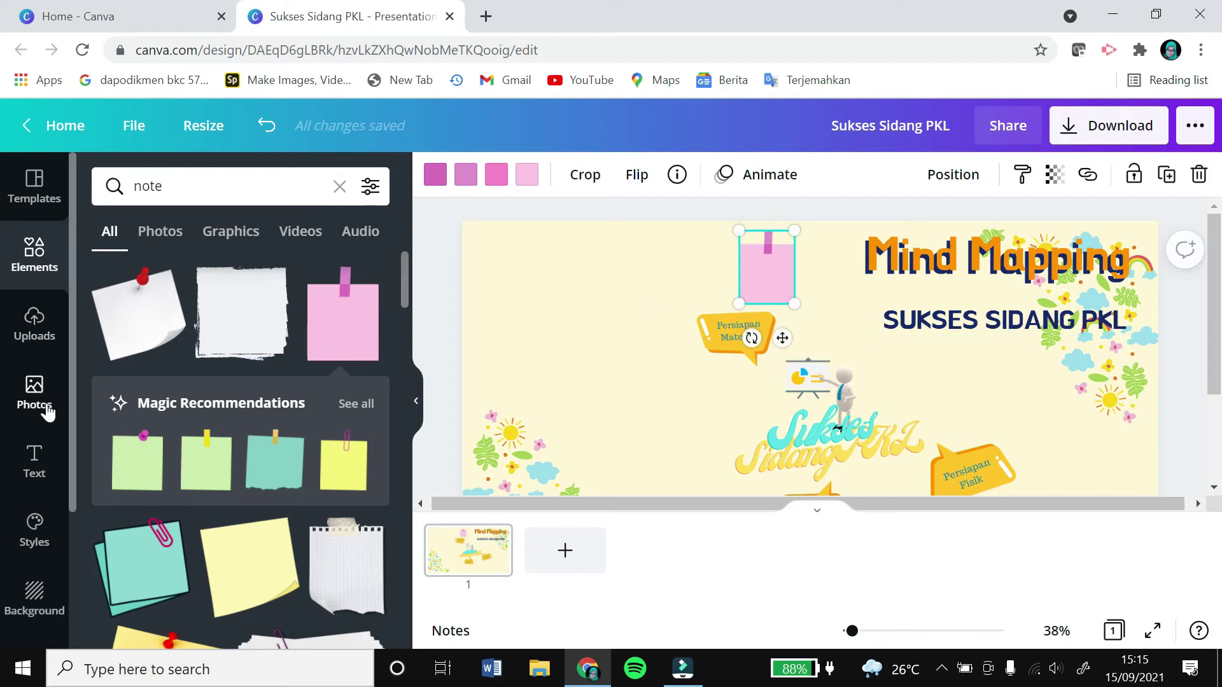
# Add a subheading reading "Print Laporan" and place it on the pink note
pyautogui.click(36, 457)
pyautogui.click(194, 332)
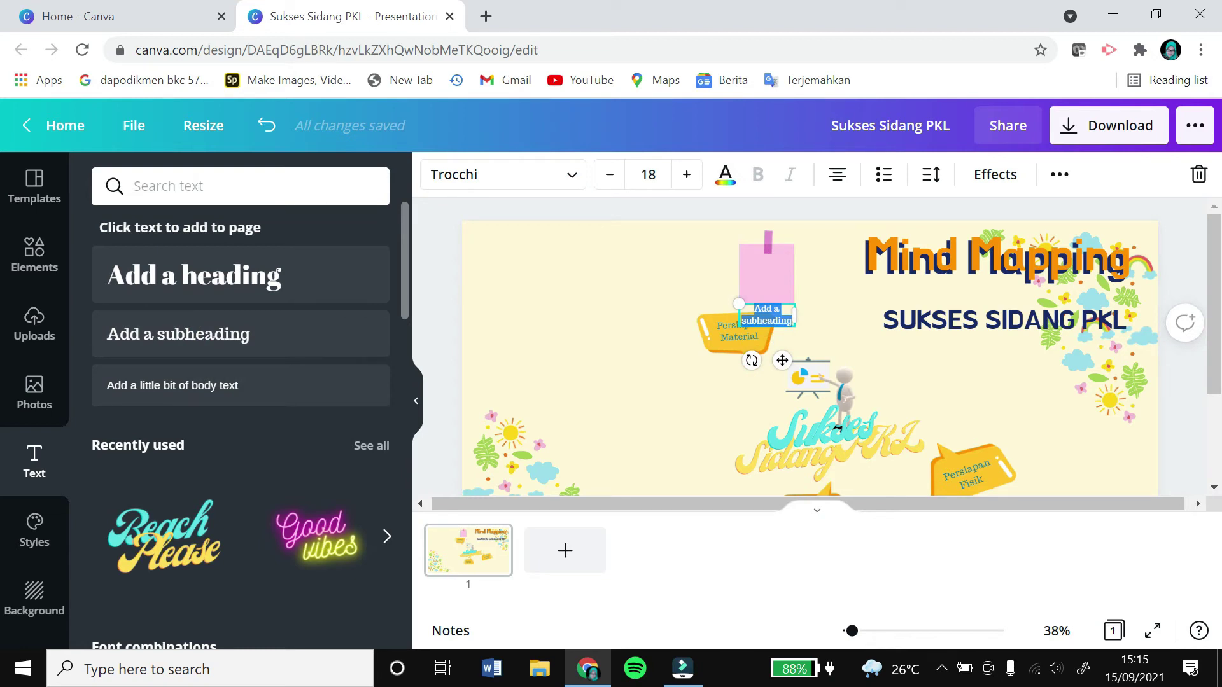
pyautogui.moveTo(779, 350); pyautogui.dragTo(779, 316)
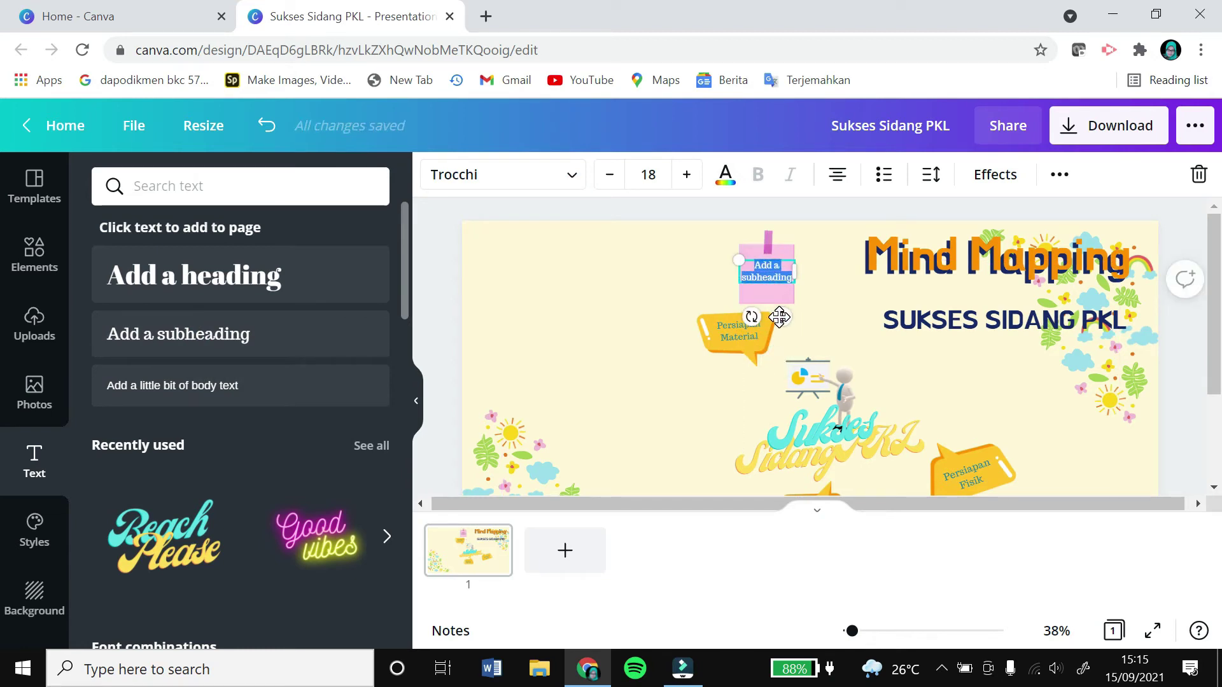
pyautogui.click(798, 326)
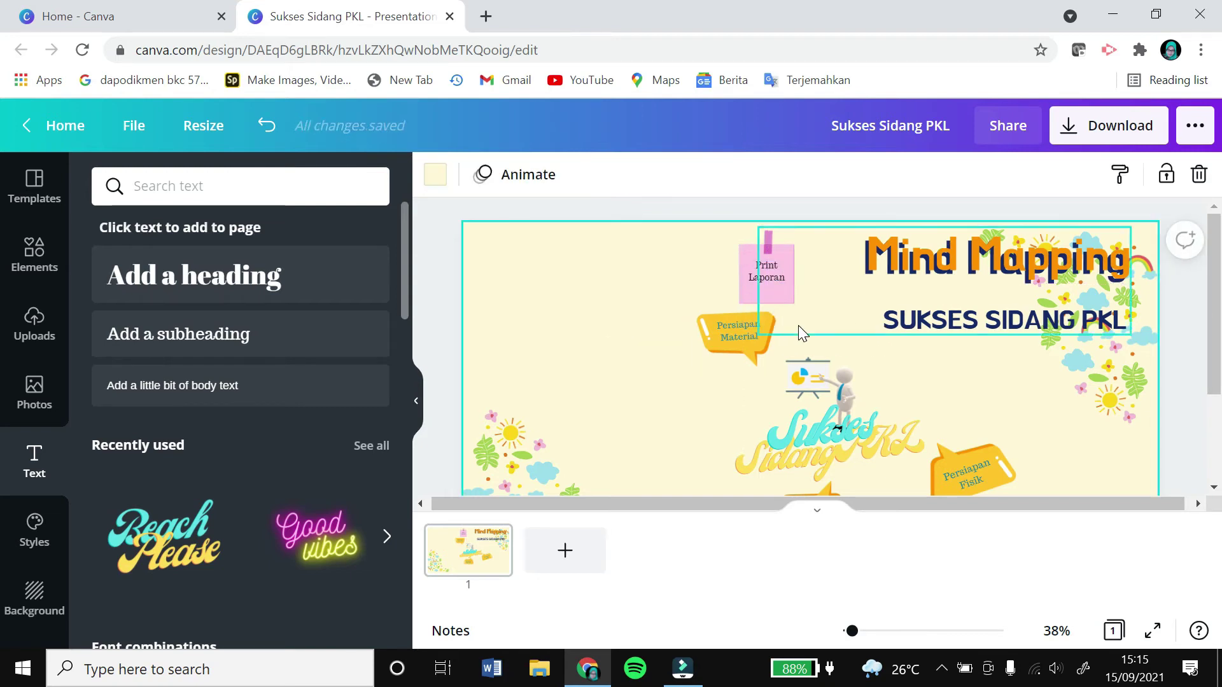
# Duplicate the pink note with its text and reword the copy as "Buat PPT >> Latihan Presentasi"
pyautogui.click(748, 261)
pyautogui.hotkey('ctrl', 'c')
pyautogui.hotkey('ctrl', 'v')
pyautogui.moveTo(767, 269); pyautogui.dragTo(656, 332)
pyautogui.click(774, 263)
pyautogui.write('> Latihan Presentasi')
# Group a note with its text, duplicate it and reword the copy as "Konsultasi dengan Pembimbing"
pyautogui.click(713, 253)
pyautogui.click(674, 234)
pyautogui.hotkey('ctrl', 'g')
pyautogui.hotkey('ctrl', 'c')
pyautogui.hotkey('ctrl', 'v')
pyautogui.write('mbing')
# Paste another note to the left of the others and change its text to "Kartu Ujian"
pyautogui.rightClick(692, 331)
pyautogui.hotkey('ctrl', 'v')
pyautogui.moveTo(738, 283); pyautogui.dragTo(616, 253)
pyautogui.doubleClick(625, 276)
pyautogui.write('Kartu Ujian')
pyautogui.click(516, 289)
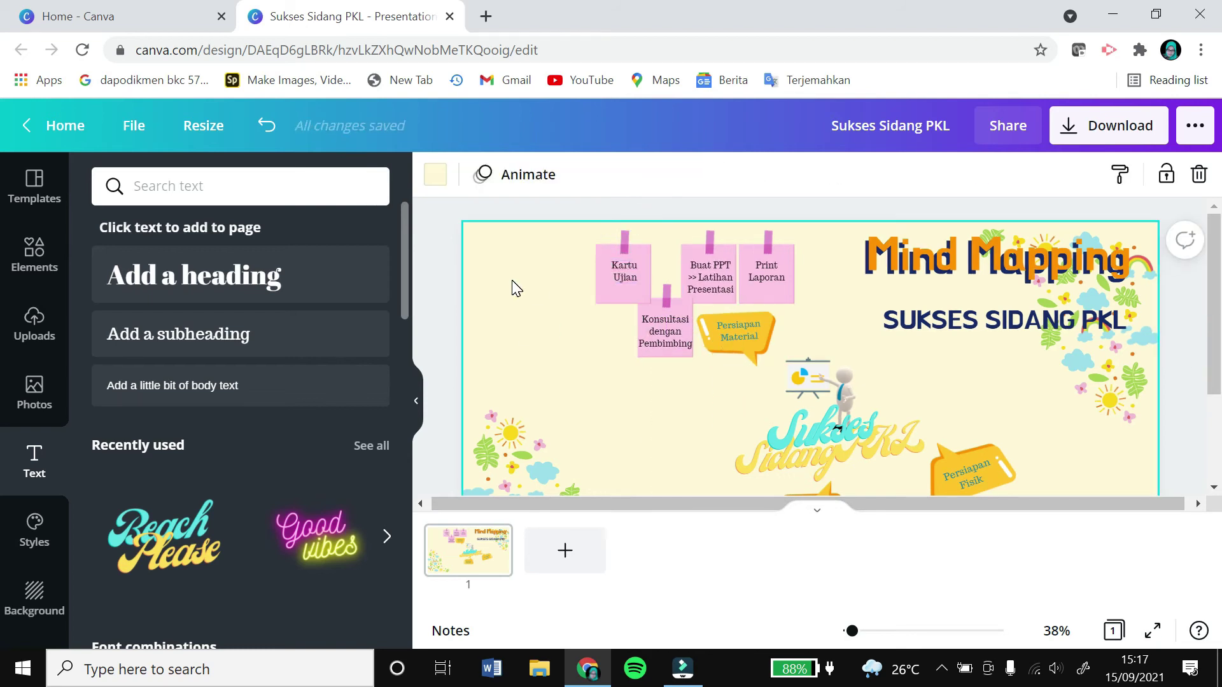
# Move the "Print Laporan" note slightly away from the neighbouring "Buat PPT" note
pyautogui.moveTo(746, 280); pyautogui.dragTo(757, 284)
pyautogui.click(512, 589)
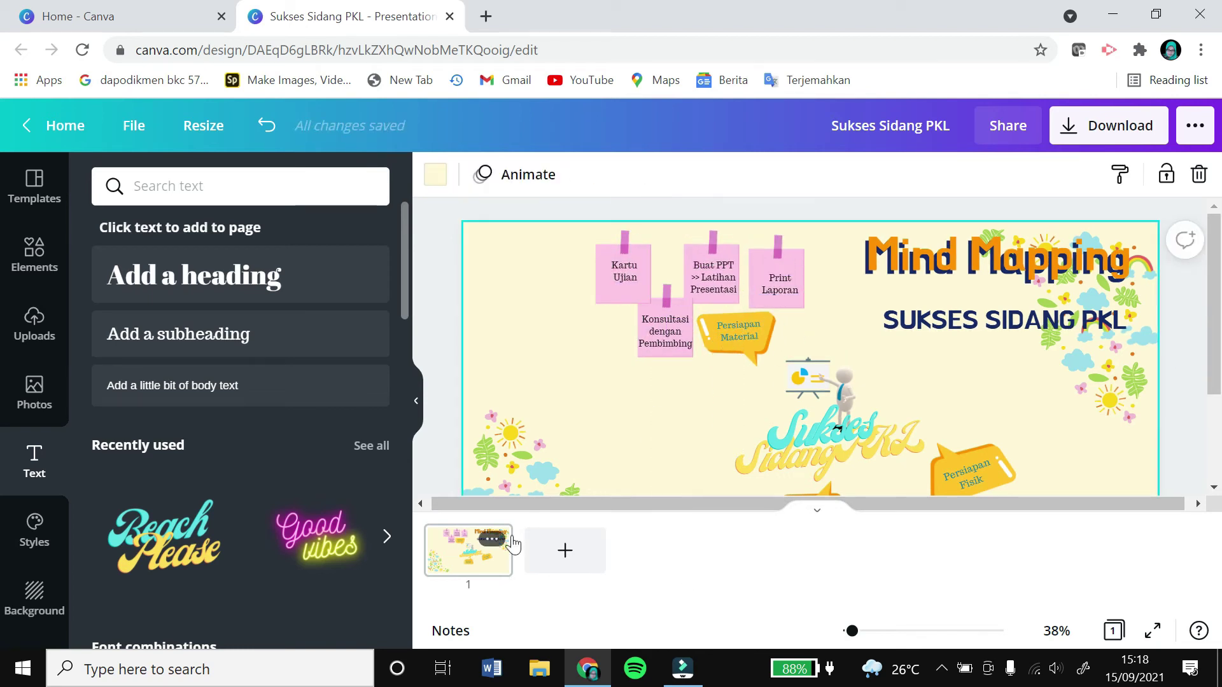
# Recolour the "Kartu Ujian" note turquoise, the "Buat PPT >> Latihan Presentasi" note orange and the "Print Laporan" note light grey
pyautogui.click(622, 302)
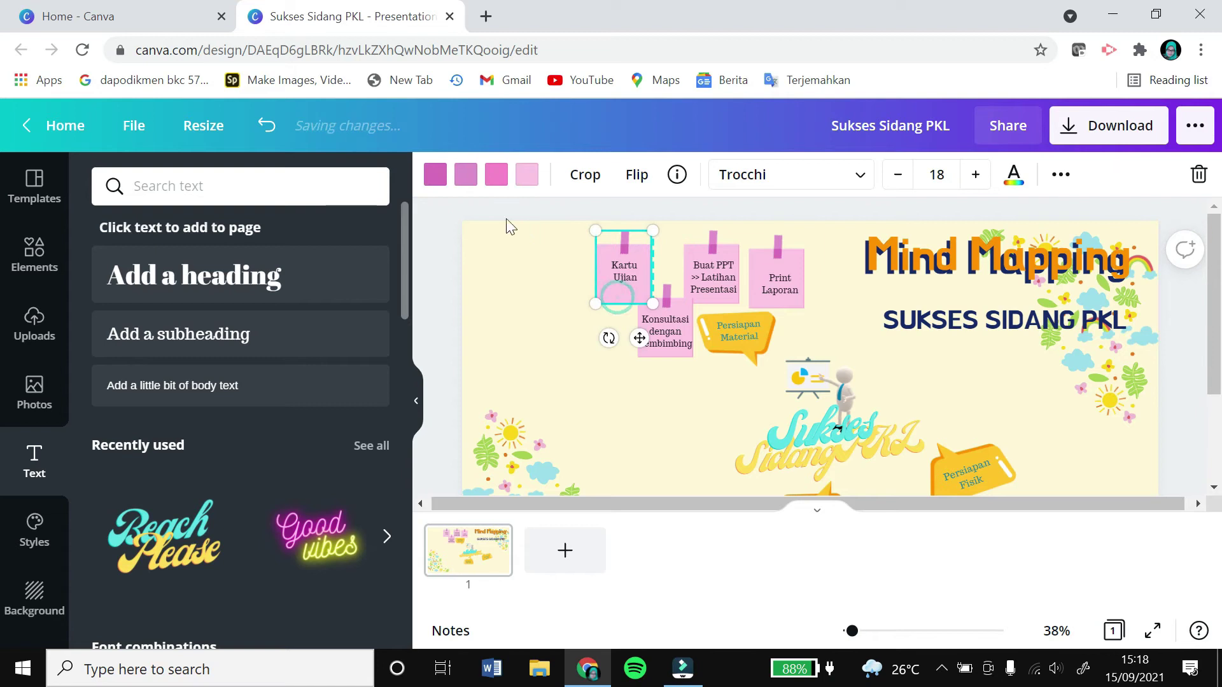
pyautogui.click(435, 174)
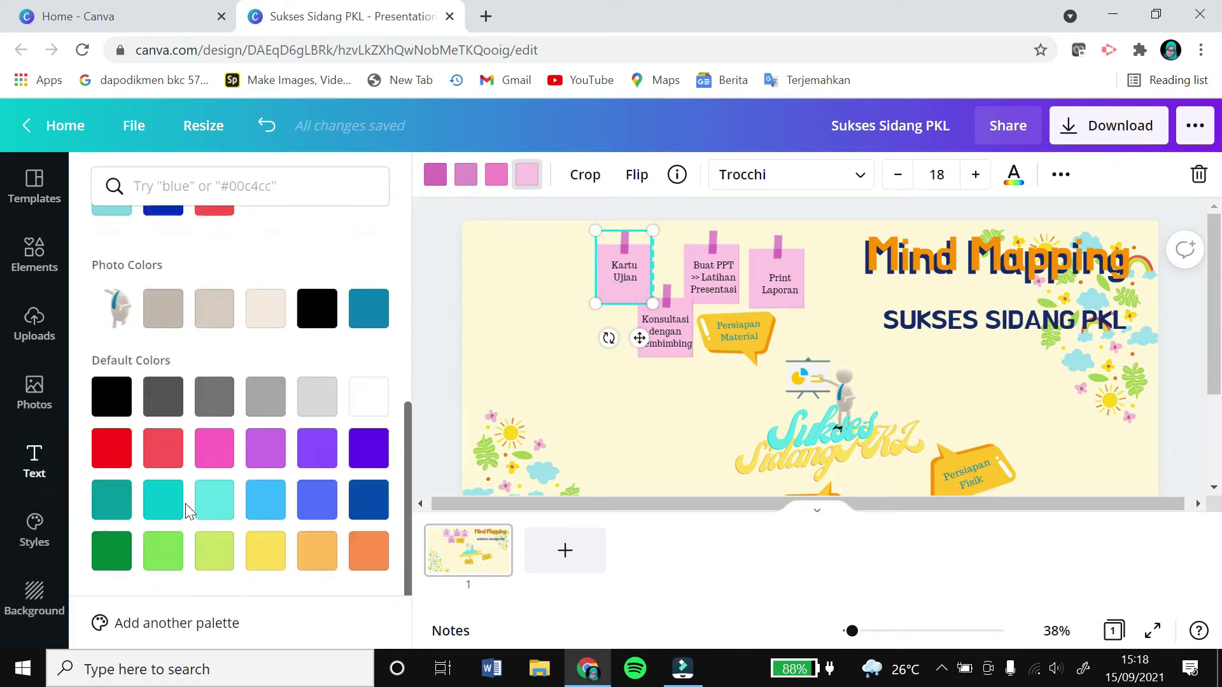
pyautogui.click(214, 487)
pyautogui.click(707, 267)
pyautogui.click(369, 539)
pyautogui.click(755, 261)
pyautogui.click(904, 380)
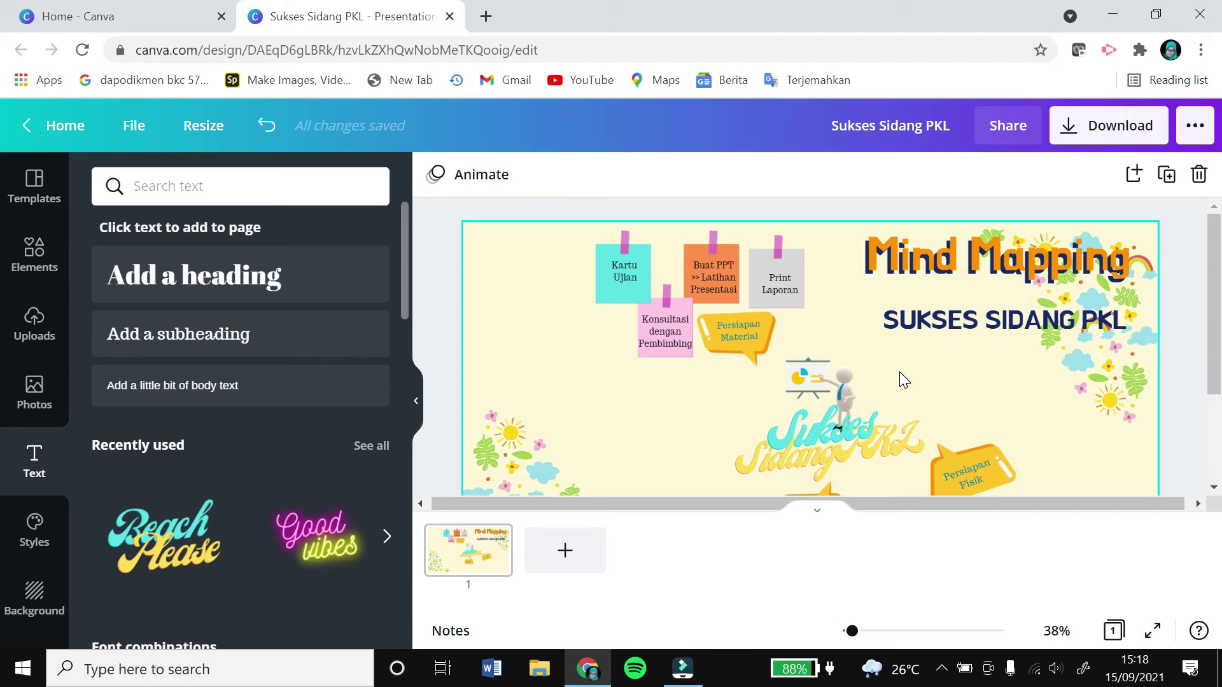
pyautogui.scroll(-2, 738, 370)
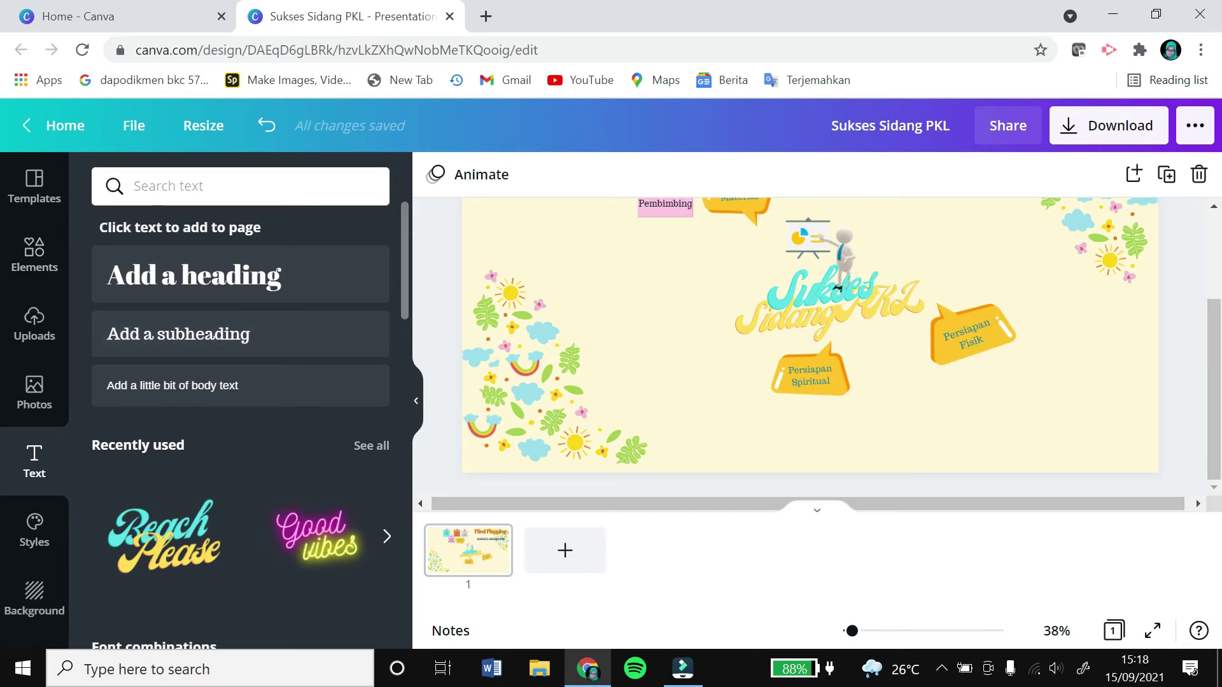
pyautogui.click(154, 189)
pyautogui.write('note')
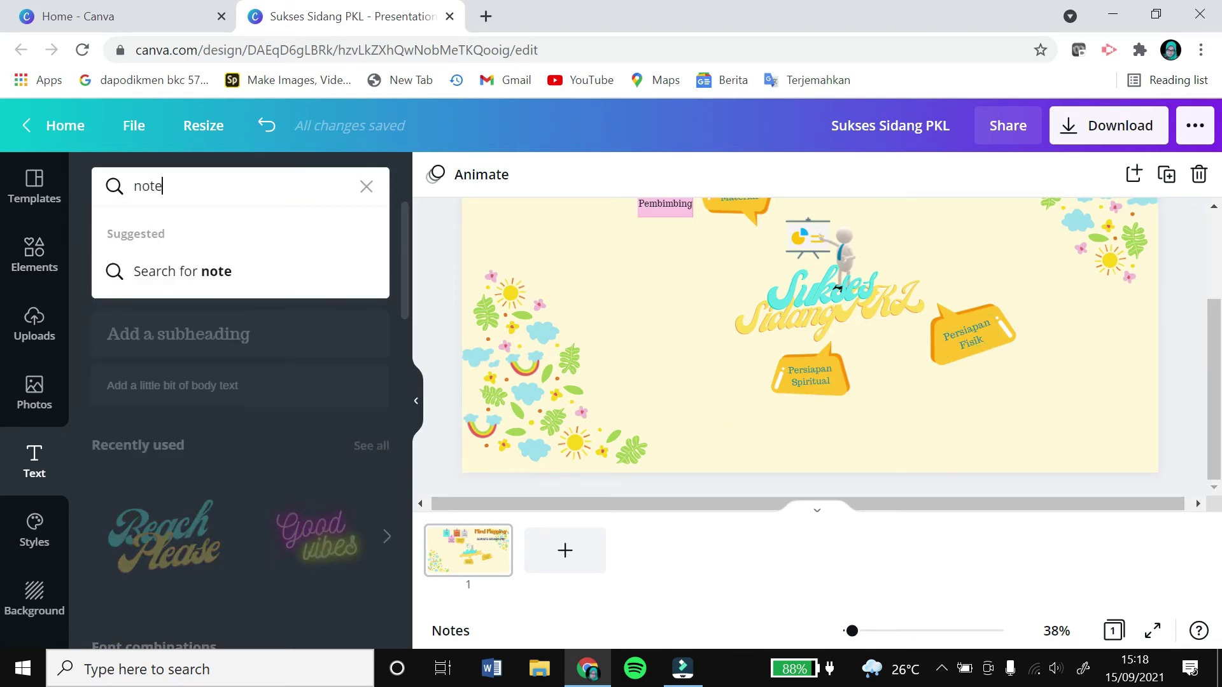
pyautogui.press('Return')
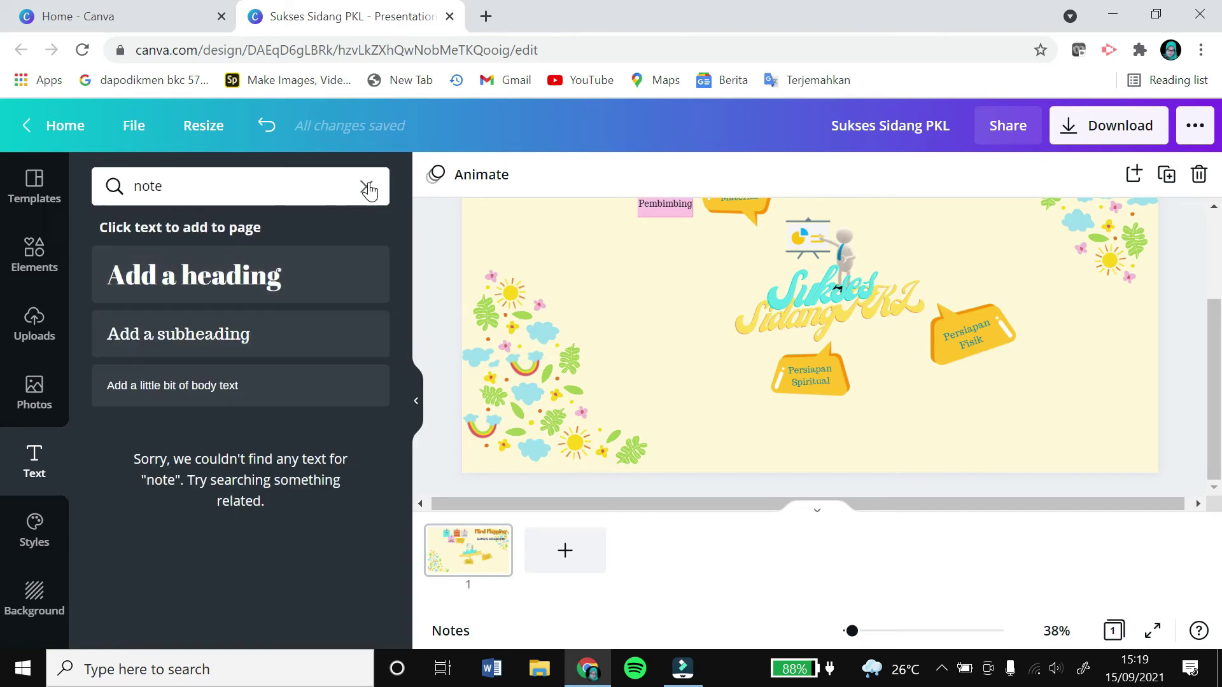
# Add the pink arrow-shaped label from the "note" elements, shrink it and place it beside the "Persiapan Fisik" callout, pointing towards it
pyautogui.click(34, 253)
pyautogui.scroll(-5, 274, 427)
pyautogui.click(139, 334)
pyautogui.moveTo(810, 277); pyautogui.dragTo(1047, 390)
pyautogui.moveTo(1150, 414); pyautogui.dragTo(1072, 396)
pyautogui.moveTo(1025, 383); pyautogui.dragTo(1083, 299)
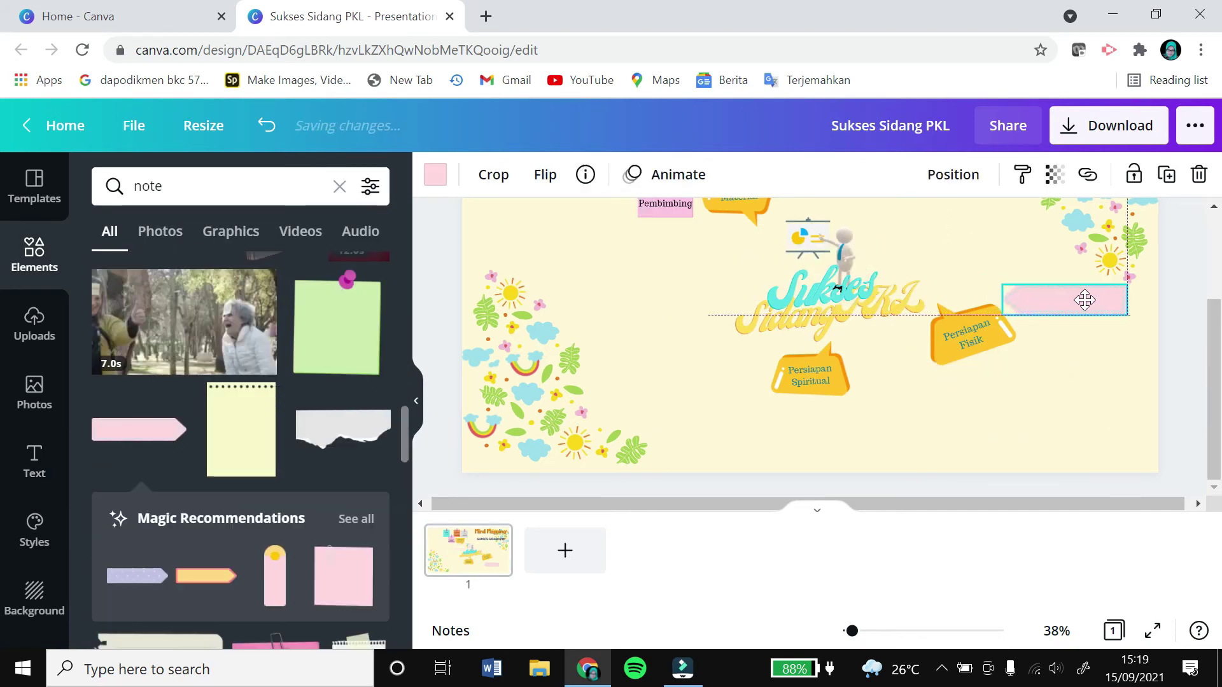
# Add the text "Seragam lengkap + Sepatu" on top of the pink arrow label
pyautogui.click(34, 461)
pyautogui.click(178, 334)
pyautogui.moveTo(810, 277); pyautogui.dragTo(1070, 298)
pyautogui.moveTo(852, 631); pyautogui.dragTo(860, 631)
pyautogui.write('Seragam lengkap + Sepatu')
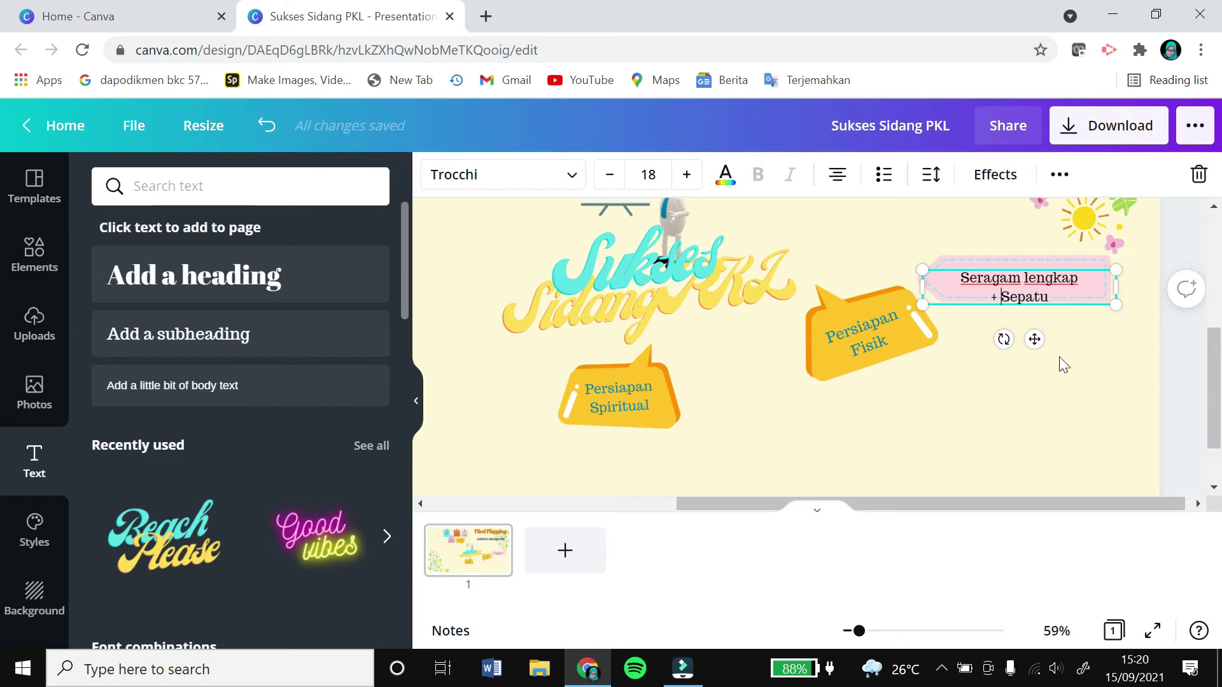
# Duplicate the pink label with its text twice and reword the copies as "Sarapan bergizi" and "Tidur cukup"
pyautogui.moveTo(1135, 344); pyautogui.dragTo(1068, 284)
pyautogui.hotkey('ctrl', 'd')
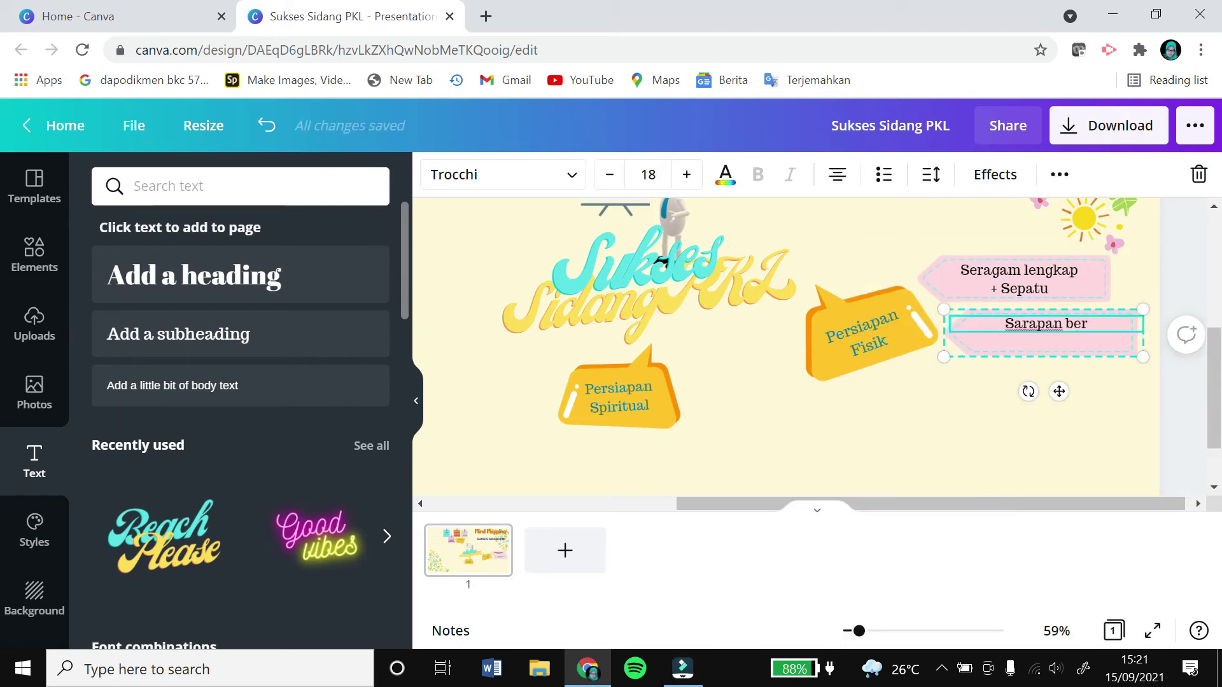
pyautogui.write('gizi')
pyautogui.press('Escape')
pyautogui.hotkey('ctrl', 'd')
pyautogui.press('Return')
pyautogui.write('Tidur cukup')
# Duplicate the "Tidur cukup" label and fan the four labels out around the "Persiapan Fisik" callout
pyautogui.hotkey('ctrl', 'd')
pyautogui.moveTo(1007, 464); pyautogui.dragTo(885, 481)
pyautogui.moveTo(984, 297); pyautogui.dragTo(991, 295)
pyautogui.moveTo(1040, 333); pyautogui.dragTo(1041, 303)
pyautogui.moveTo(996, 397); pyautogui.dragTo(1016, 380)
# Change the text of the lowest pink label to "Olah raga"
pyautogui.click(964, 432)
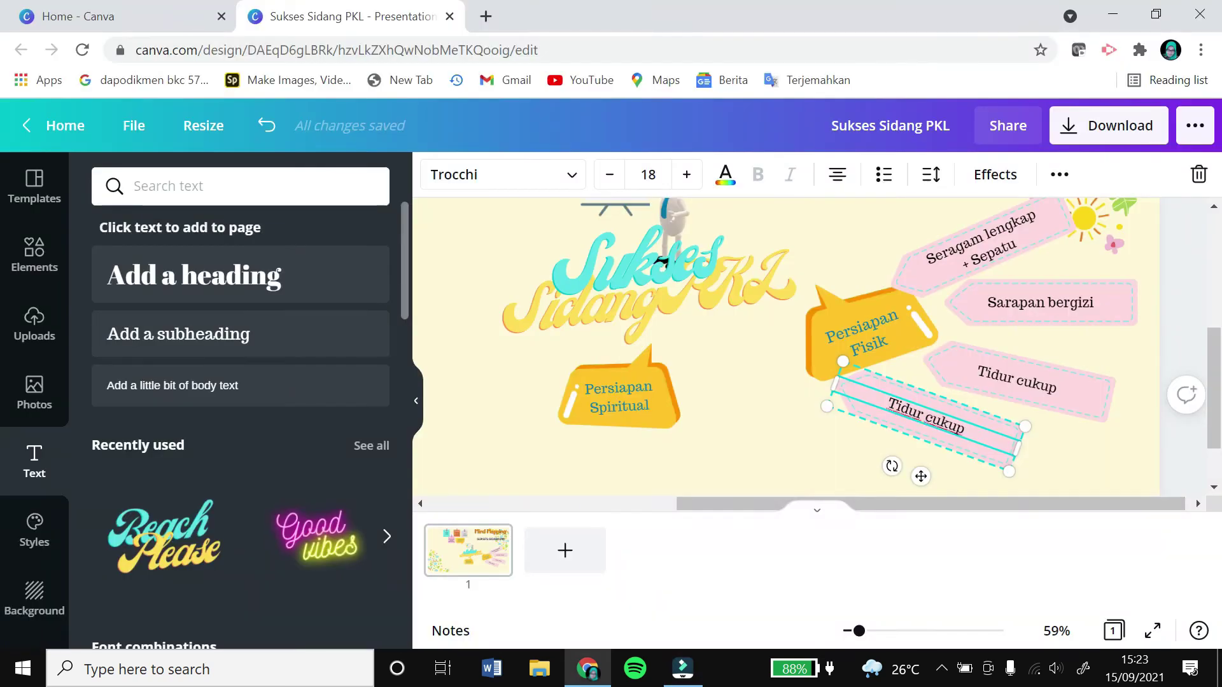
pyautogui.write('Olah raga')
pyautogui.click(1124, 470)
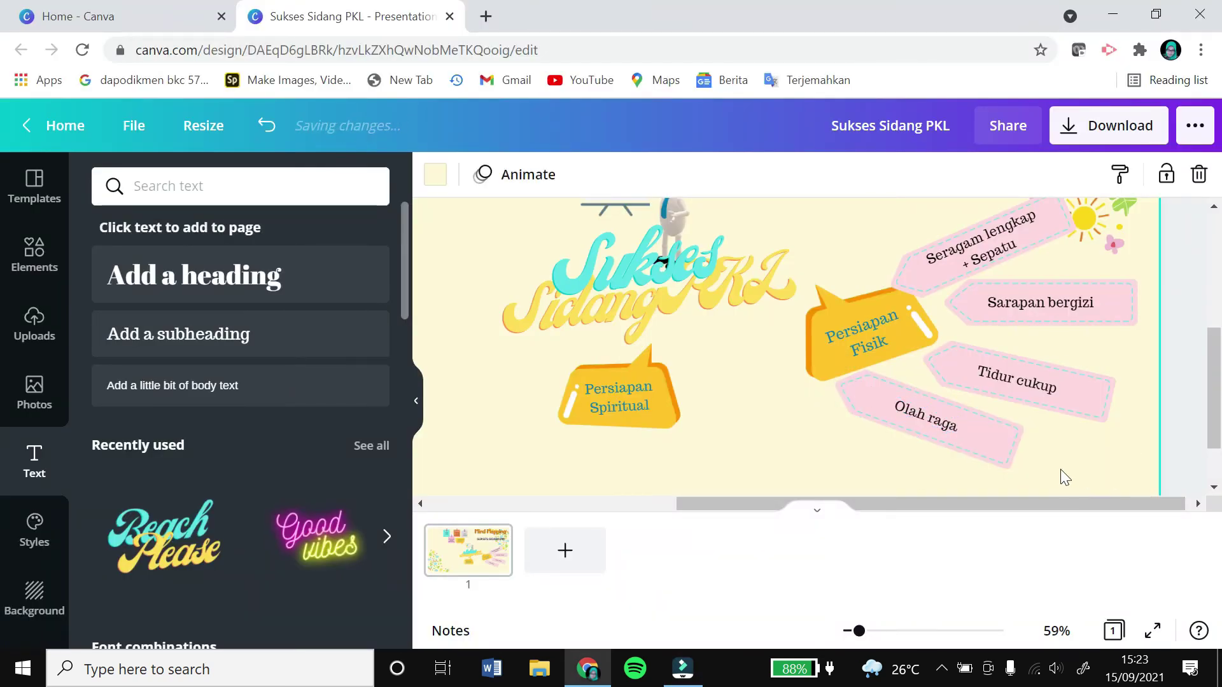
# Rotate the "Olah raga" label to a steeper angle
pyautogui.click(901, 414)
pyautogui.moveTo(889, 461); pyautogui.dragTo(884, 456)
pyautogui.click(724, 173)
pyautogui.click(369, 380)
pyautogui.click(267, 126)
pyautogui.click(932, 294)
# Recolour the "Olah raga" label blue and the "Tidur cukup" label brown-orange, both with white text, and the "Sarapan bergizi" label white
pyautogui.click(980, 459)
pyautogui.click(436, 174)
pyautogui.click(167, 576)
pyautogui.click(1085, 404)
pyautogui.click(435, 174)
pyautogui.click(265, 377)
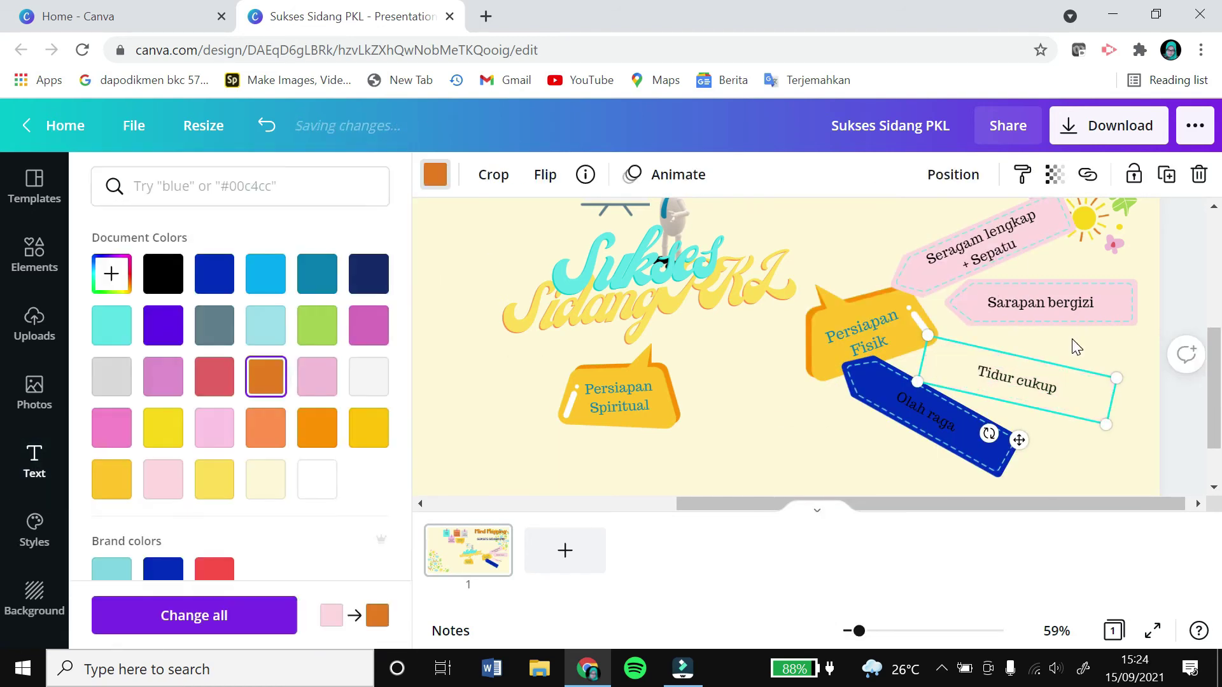
pyautogui.click(1063, 316)
pyautogui.click(317, 480)
pyautogui.click(1065, 421)
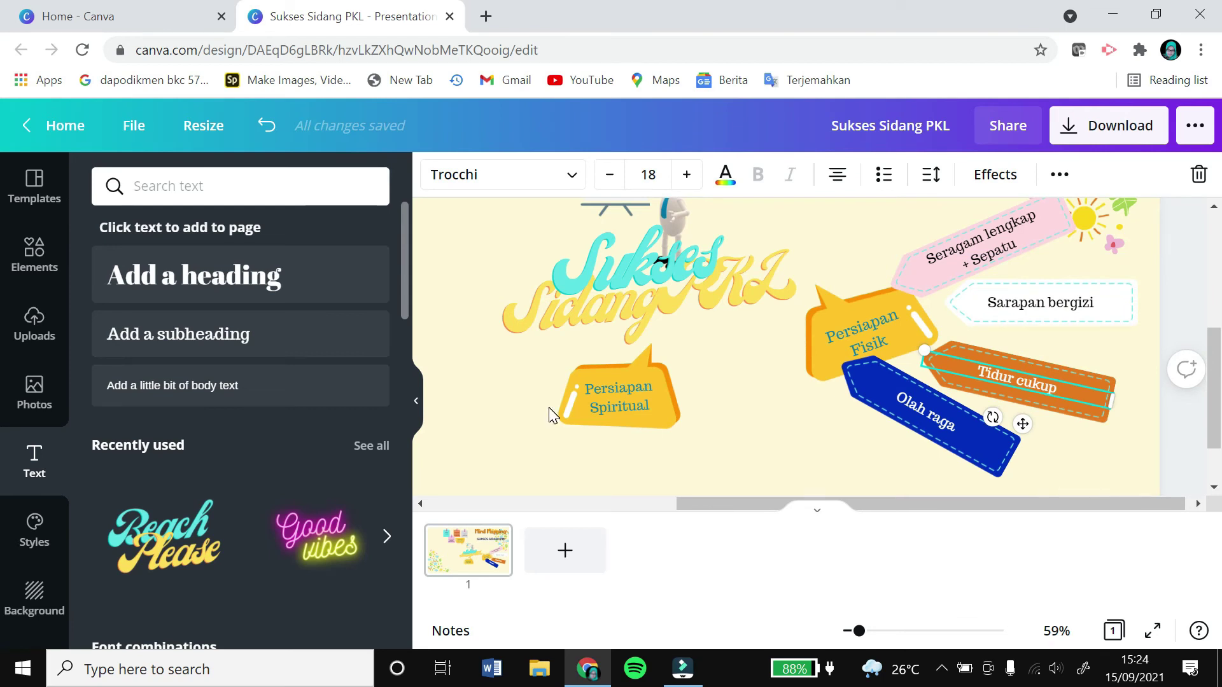
# Add the turquoise paper-clipped note from the "note" elements and place it to the left of the "Persiapan Spiritual" callout
pyautogui.moveTo(737, 506); pyautogui.dragTo(527, 513)
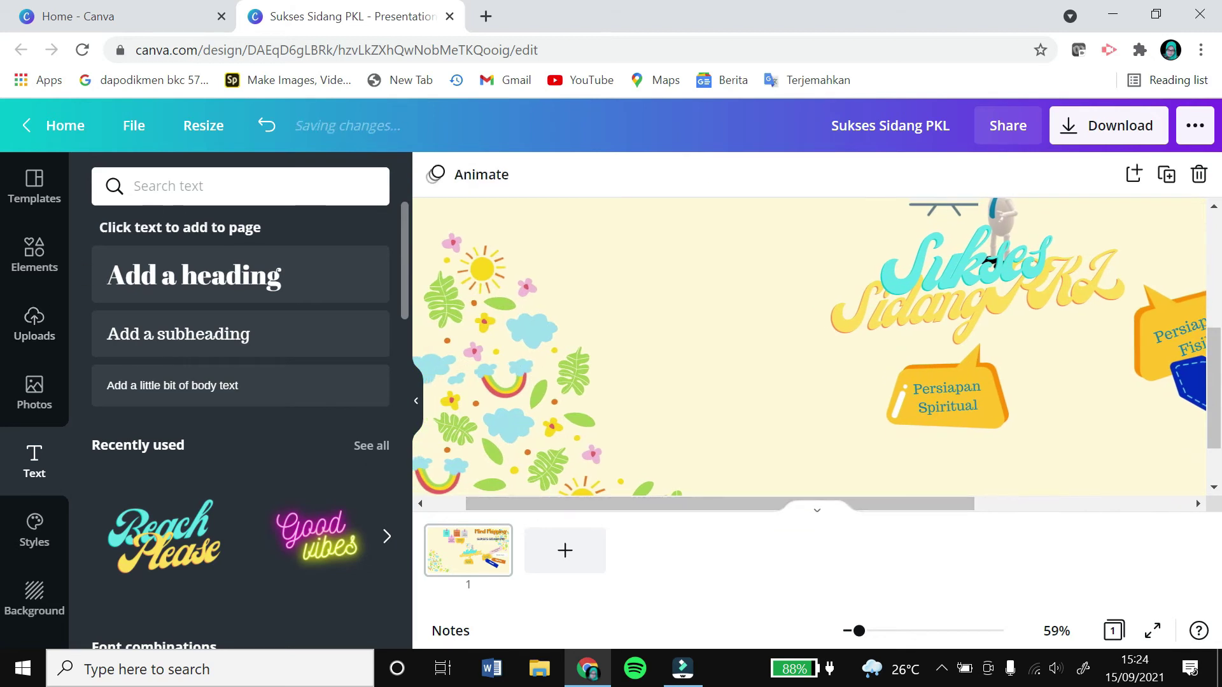
pyautogui.click(27, 269)
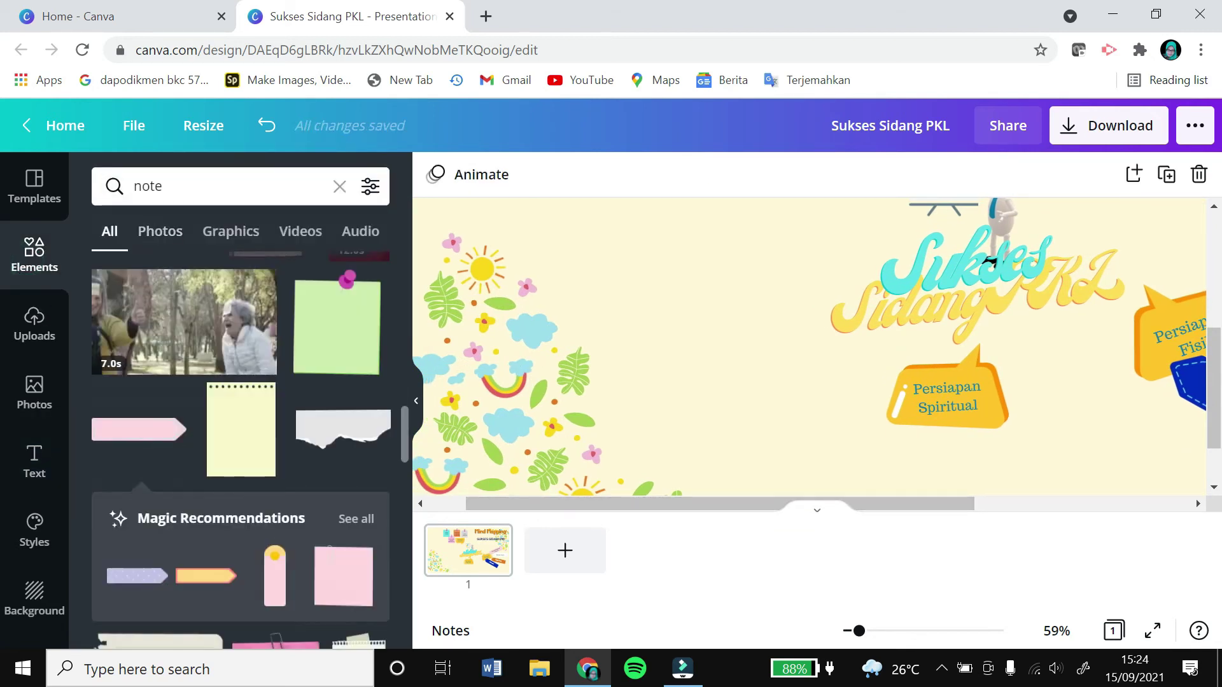
pyautogui.scroll(10, 275, 487)
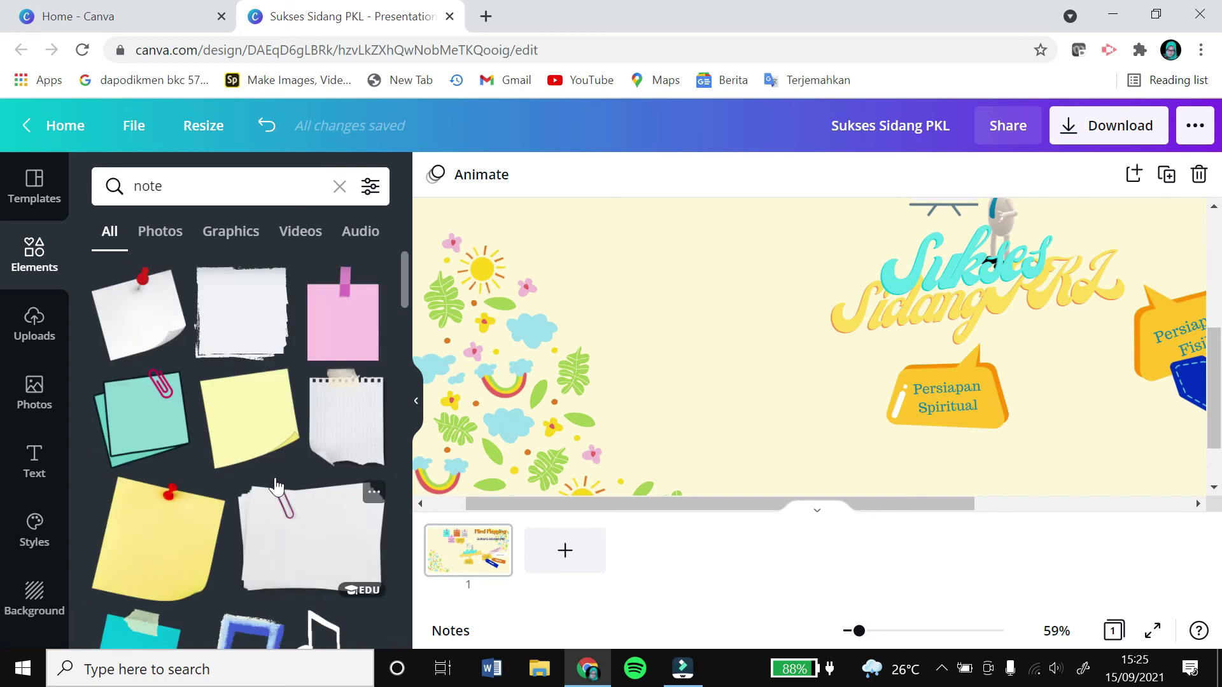
pyautogui.click(142, 417)
pyautogui.moveTo(863, 375); pyautogui.dragTo(845, 349)
# Add the text "Doa" on the turquoise note
pyautogui.click(35, 461)
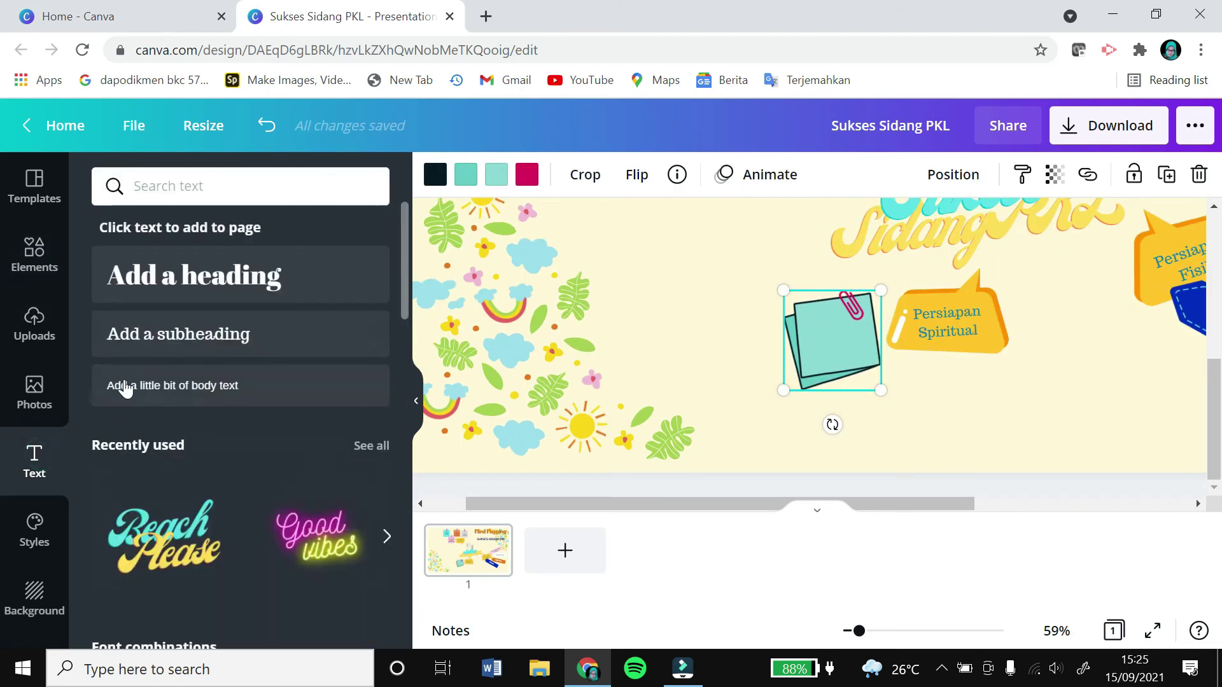
pyautogui.click(197, 335)
pyautogui.write('D')
# Duplicate the turquoise note below the "Persiapan Spiritual" callout and label a copy "Sholat Hajat" on two lines
pyautogui.moveTo(832, 366); pyautogui.dragTo(881, 414)
pyautogui.moveTo(840, 346); pyautogui.dragTo(999, 418)
pyautogui.doubleClick(884, 390)
pyautogui.write('Sholat')
pyautogui.press('Return')
pyautogui.write('Hajat')
# Label the next note copy "Mohon doa restu:" with lines ">> Ortu", ">> Teman" and ">> Pembimbing", and reduce the text size
pyautogui.moveTo(895, 389); pyautogui.dragTo(988, 396)
pyautogui.doubleClick(988, 396)
pyautogui.write('Mohon doa restu:')
pyautogui.press('Return')
pyautogui.write('>> Ortu')
pyautogui.press('Return')
pyautogui.write('>> Teman')
pyautogui.press('Return')
pyautogui.write('>> Pembimbing')
pyautogui.click(611, 182)
# Enlarge the "Mohon doa restu" note slightly so that its text fits inside
pyautogui.click(1024, 439)
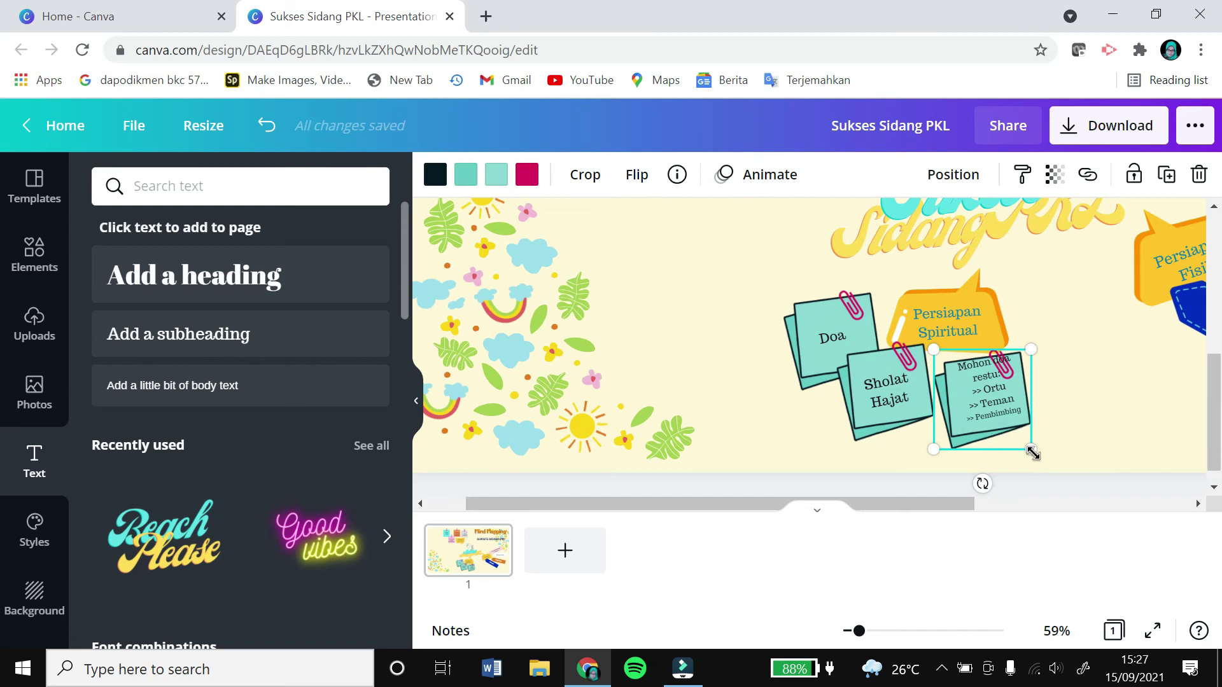
pyautogui.moveTo(1032, 453); pyautogui.dragTo(1047, 466)
pyautogui.click(1133, 409)
# Place another copy of the note and its text below left of "Doa" and reword it as "Perbanyak sedekah"
pyautogui.moveTo(827, 366); pyautogui.dragTo(777, 420)
pyautogui.moveTo(833, 338); pyautogui.dragTo(787, 408)
pyautogui.doubleClick(788, 408)
pyautogui.write('Perbanyak sedekah')
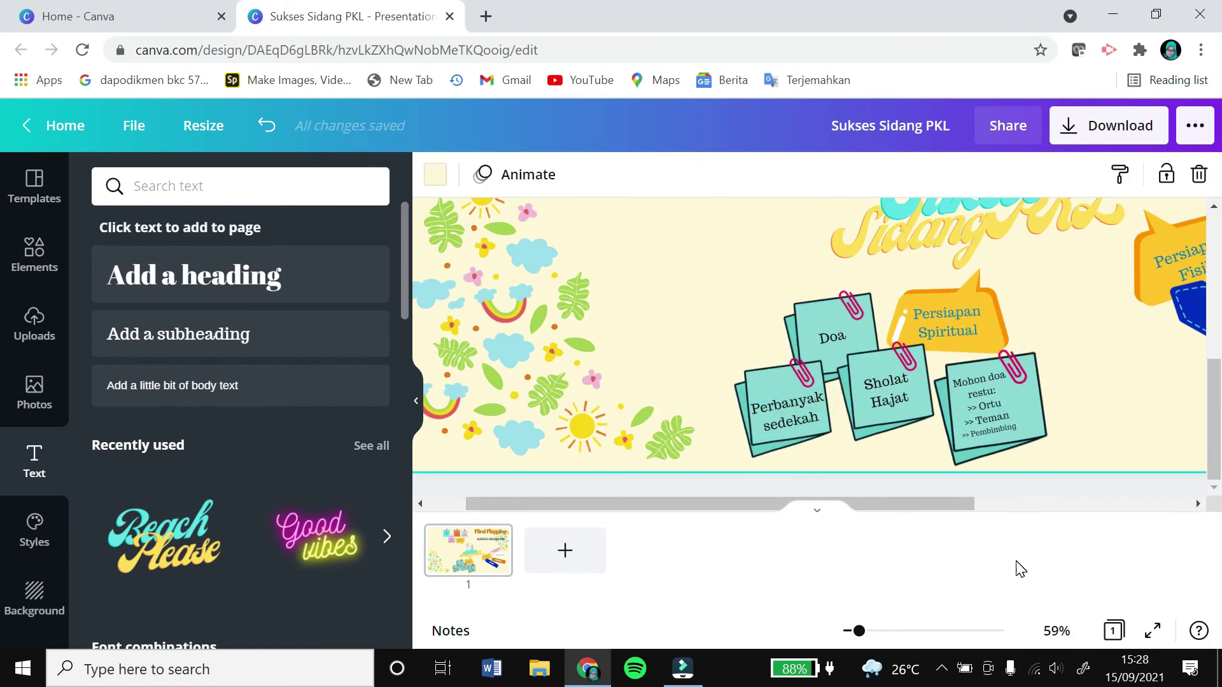
pyautogui.click(717, 317)
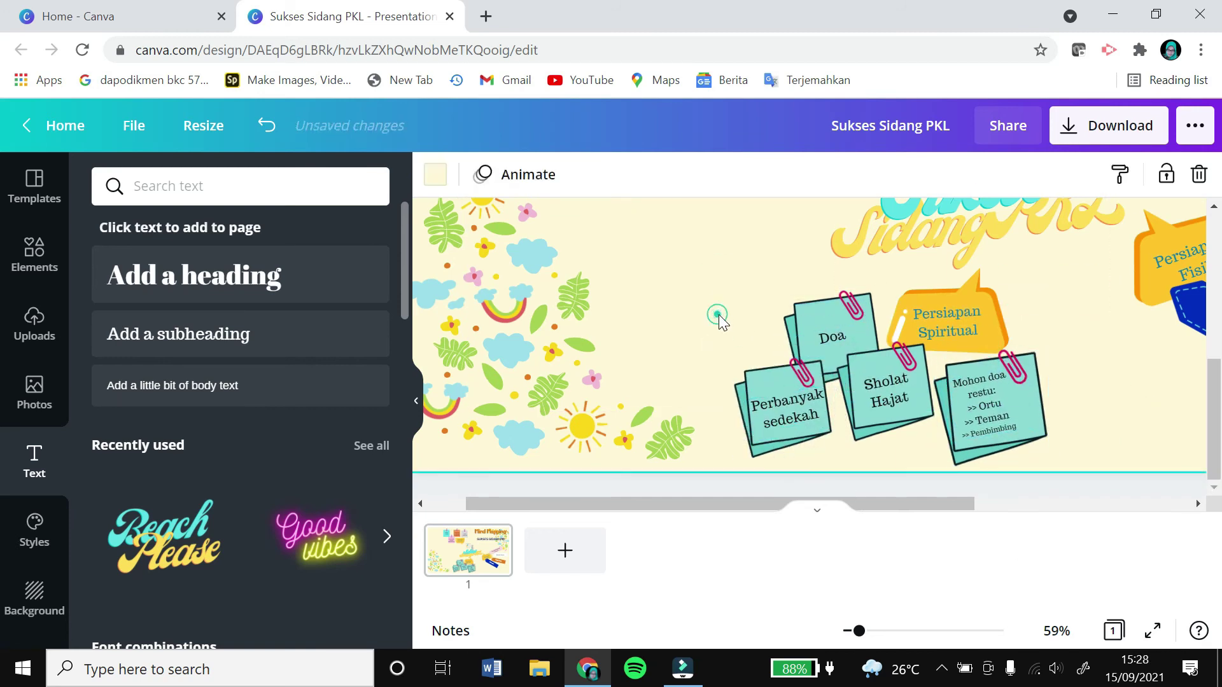
# Recolour the "Perbanyak sedekah" note in greens, the "Sholat Hajat" note in oranges and the "Mohon doa restu" note in pinks
pyautogui.click(757, 380)
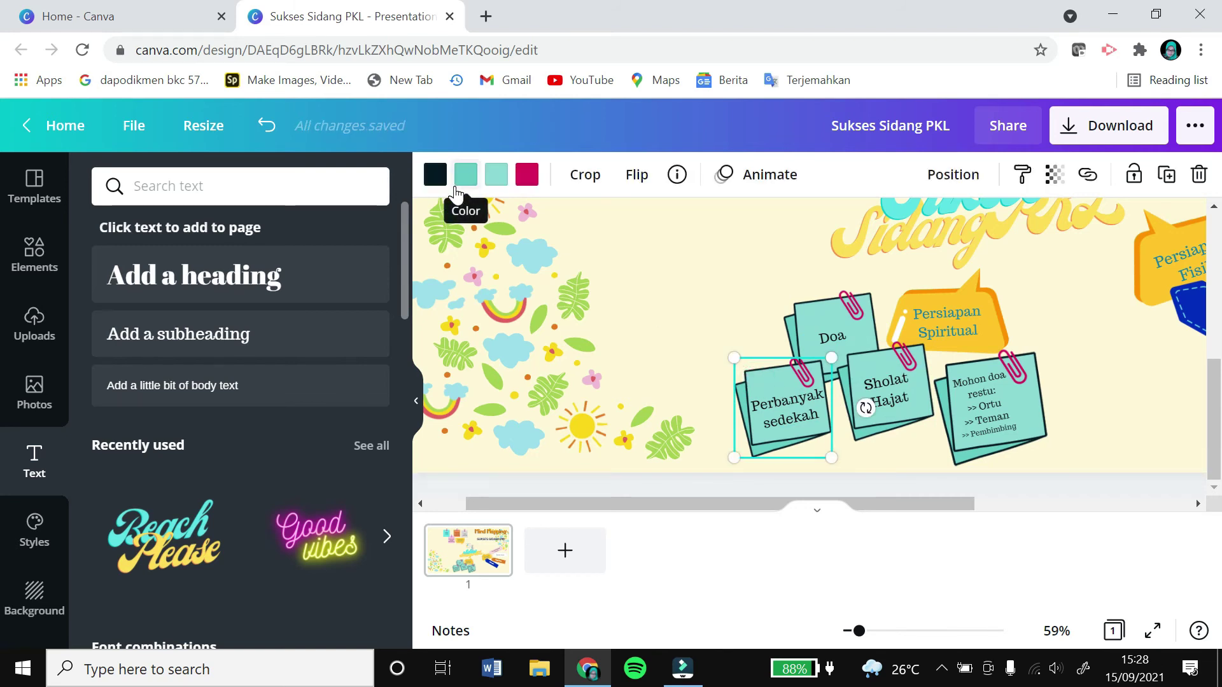
pyautogui.click(466, 174)
pyautogui.click(164, 536)
pyautogui.click(214, 537)
pyautogui.click(886, 407)
pyautogui.click(319, 536)
pyautogui.click(1019, 410)
pyautogui.click(368, 321)
pyautogui.click(317, 269)
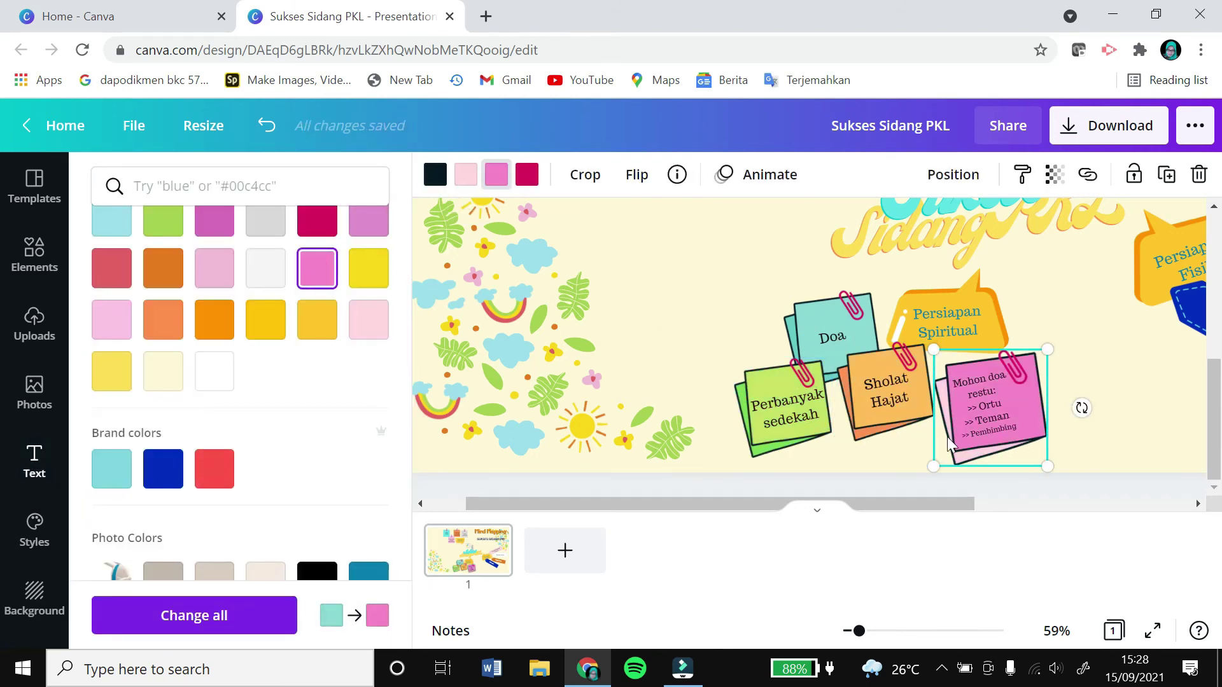
pyautogui.click(948, 444)
# Nudge the "Persiapan Spiritual" callout and move the "Persiapan Fisik" callout with its text slightly closer to the central lettering
pyautogui.moveTo(894, 504); pyautogui.dragTo(856, 504)
pyautogui.moveTo(859, 631); pyautogui.dragTo(845, 630)
pyautogui.moveTo(825, 400); pyautogui.dragTo(816, 404)
pyautogui.moveTo(926, 380); pyautogui.dragTo(919, 379)
pyautogui.moveTo(911, 383); pyautogui.dragTo(902, 381)
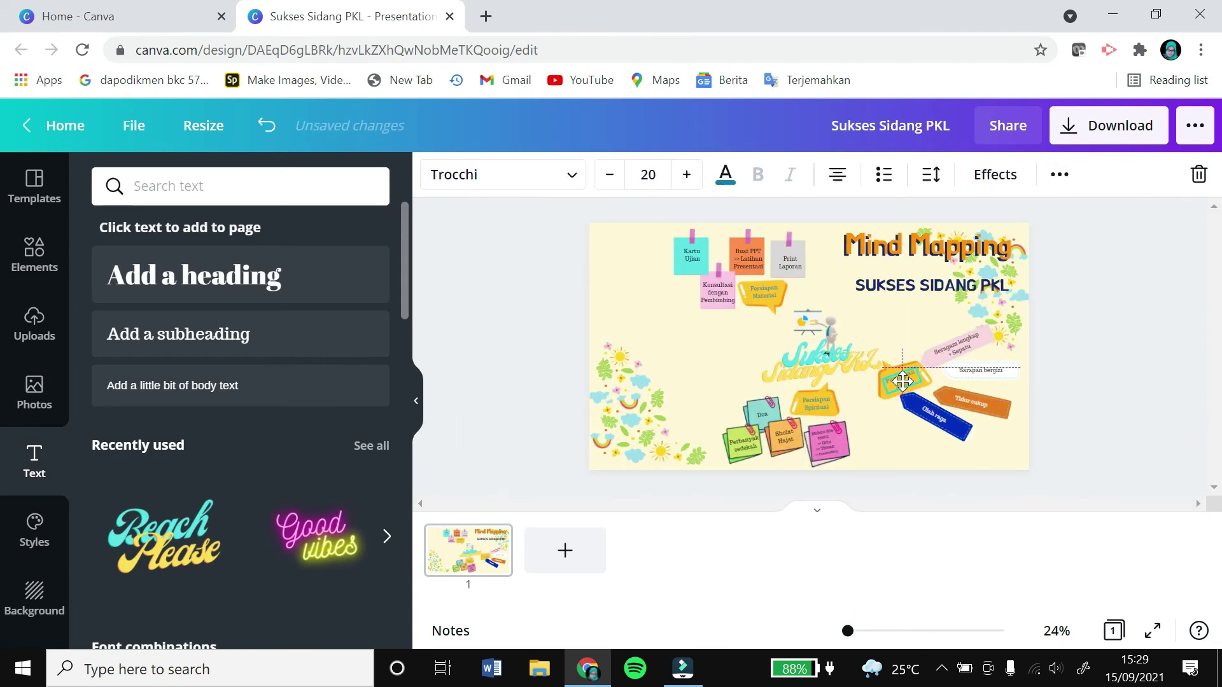
pyautogui.click(1127, 324)
# Check over the finished mind map and download the design as a PNG file
pyautogui.scroll(3, 1177, 350)
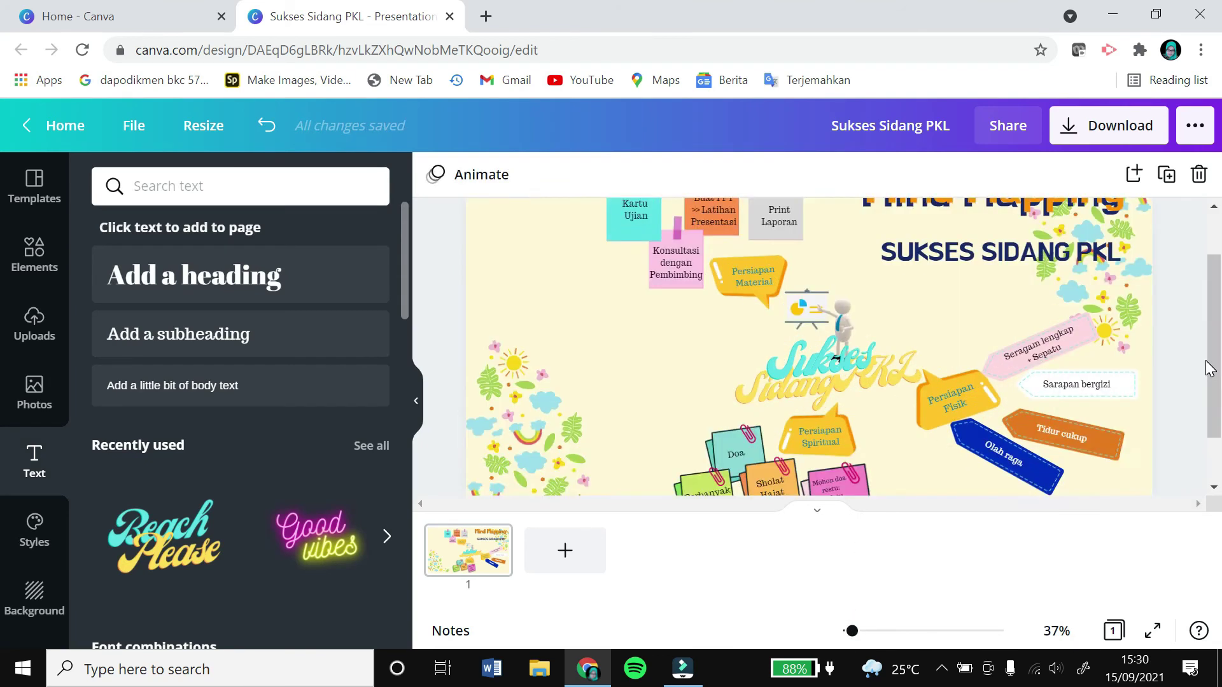
pyautogui.scroll(2, 1209, 369)
pyautogui.moveTo(1216, 344); pyautogui.dragTo(1220, 371)
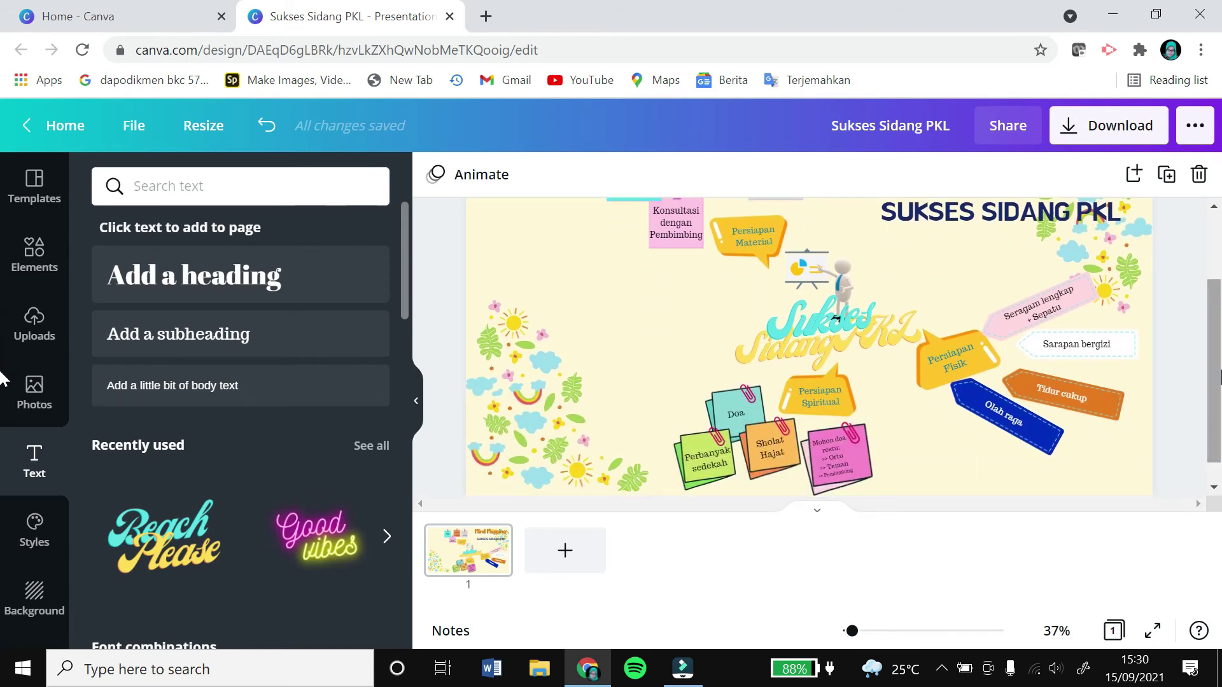
pyautogui.moveTo(1220, 366); pyautogui.dragTo(1221, 335)
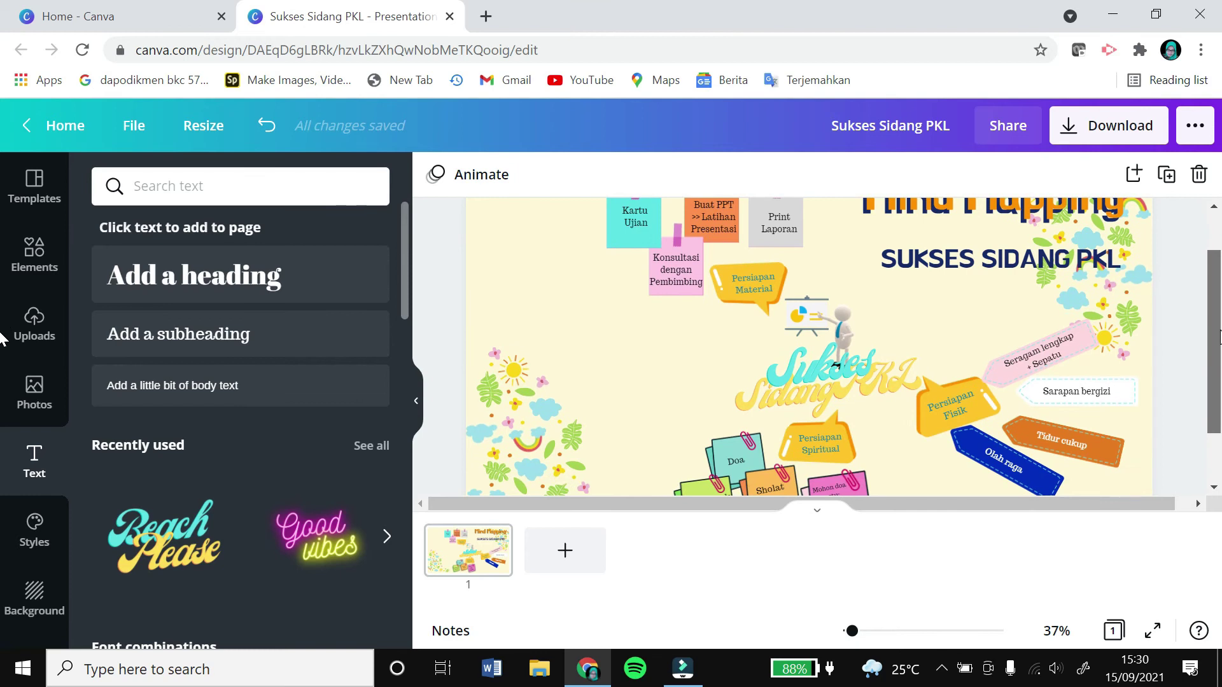
pyautogui.click(1087, 131)
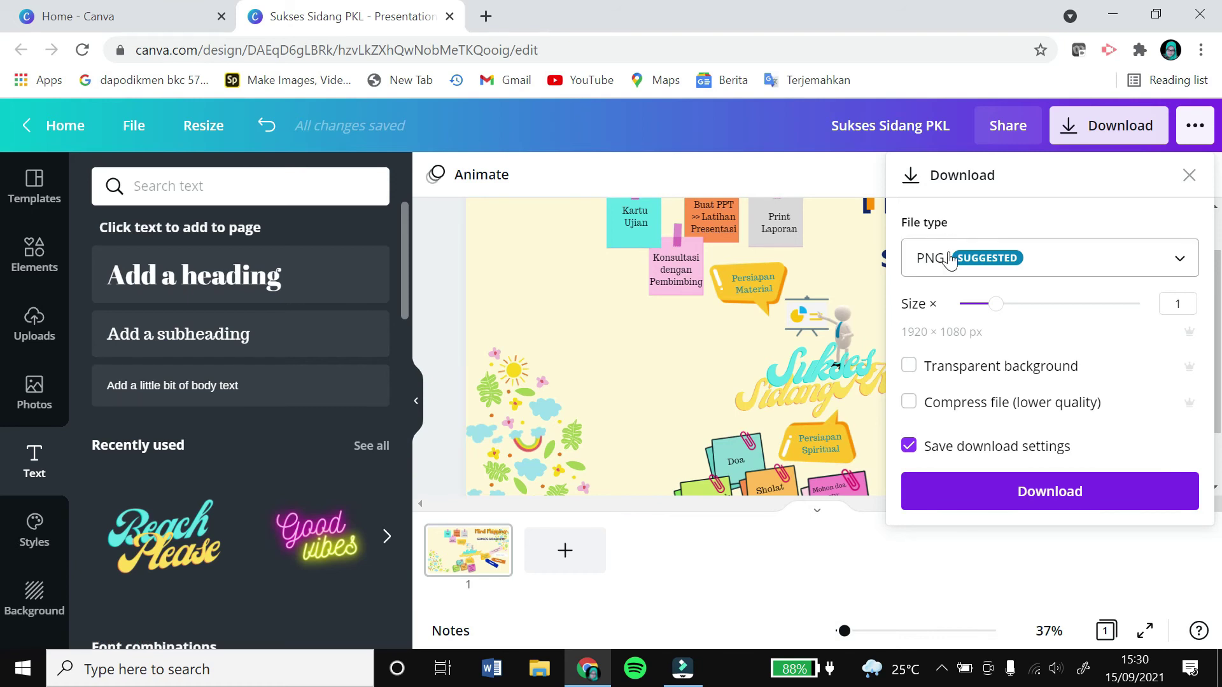
pyautogui.click(1050, 493)
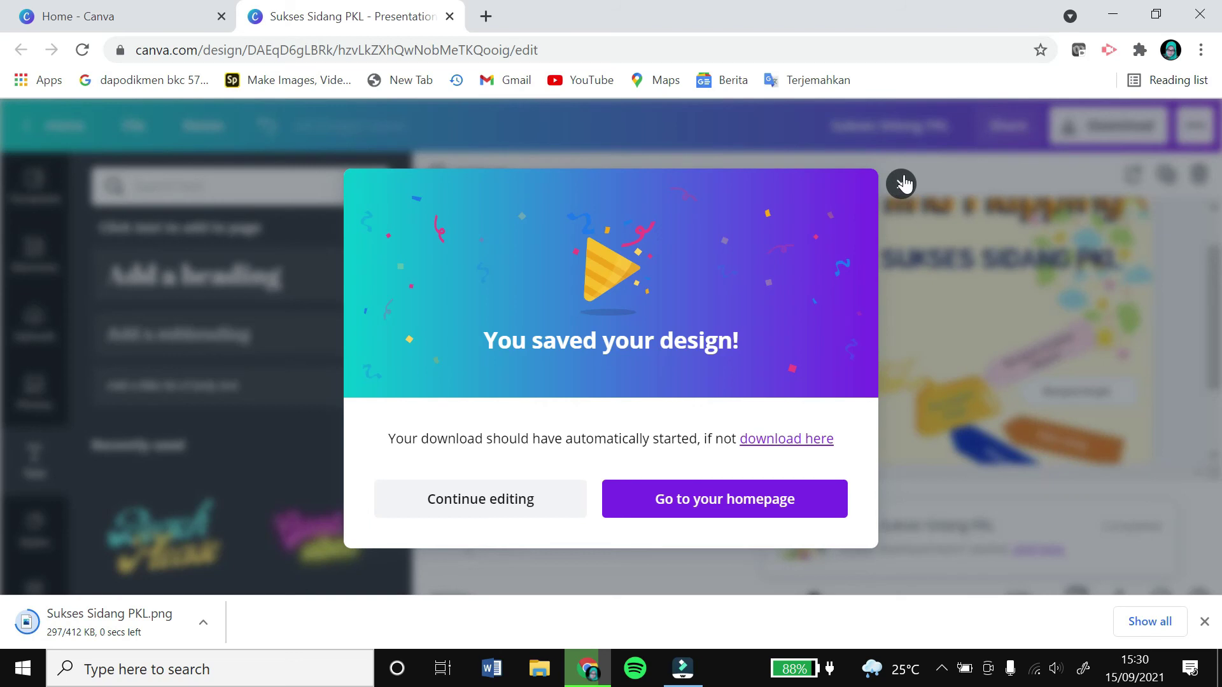
pyautogui.click(902, 184)
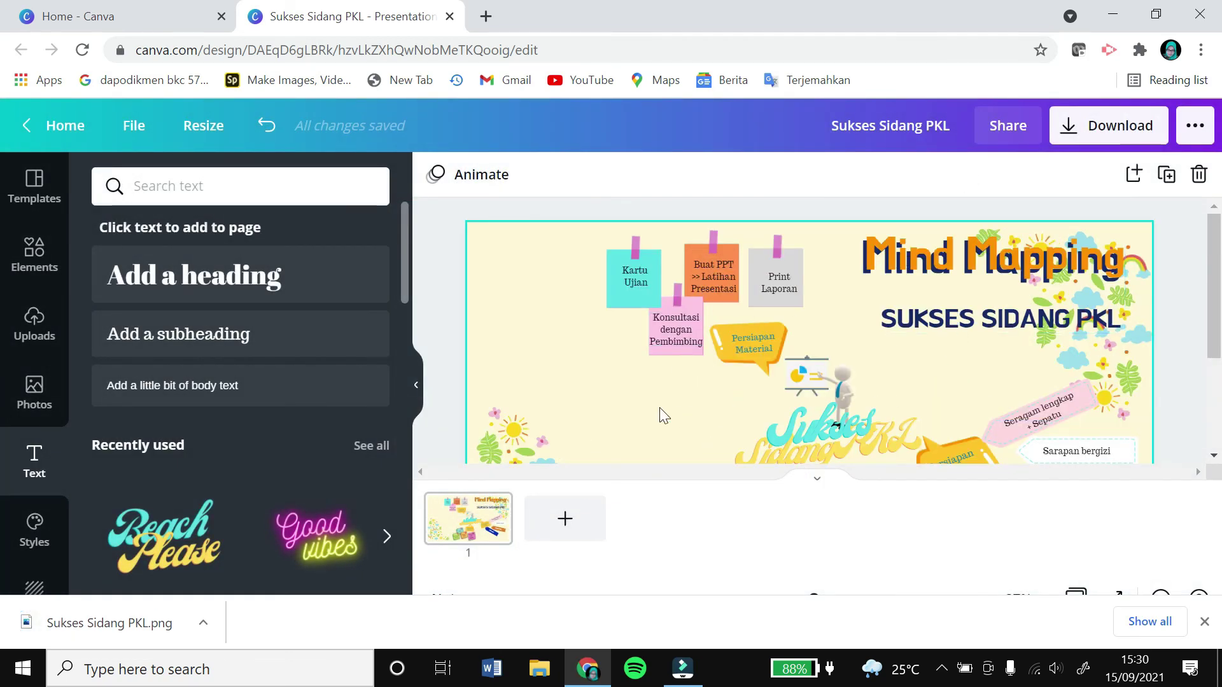
# Select the presenter, the chart board and the central "Sukses Sidang PKL" lettering together and apply the Tumble animation to them
pyautogui.scroll(-2, 929, 270)
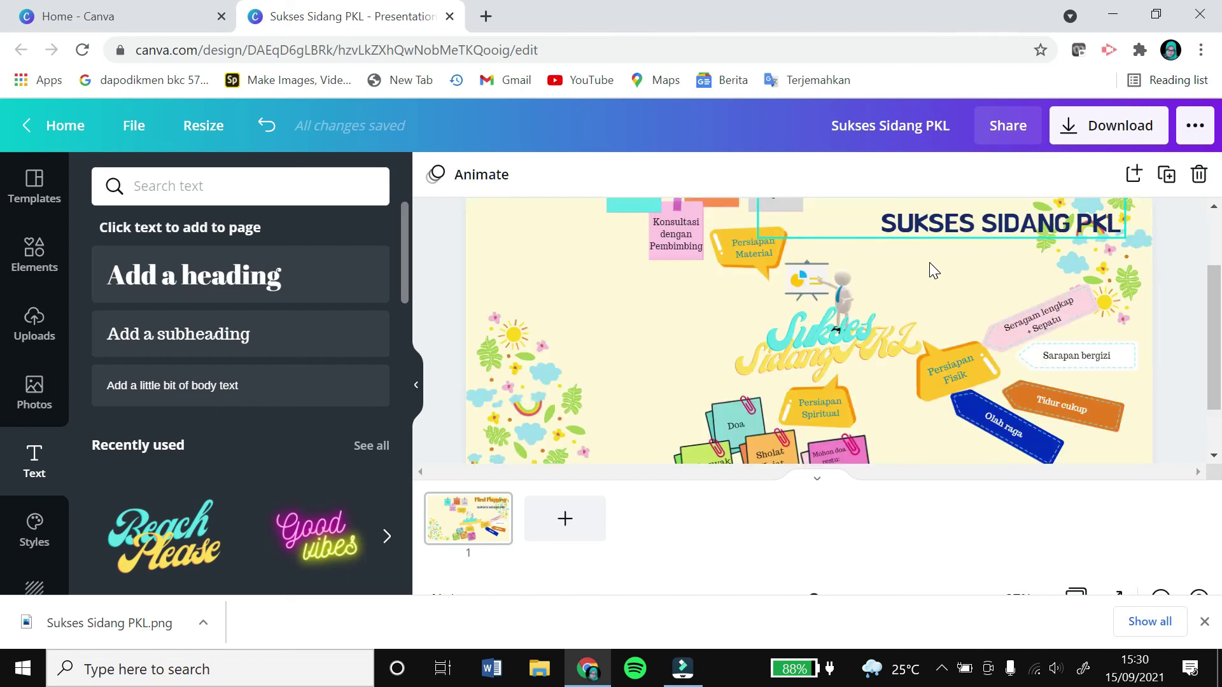
pyautogui.click(844, 341)
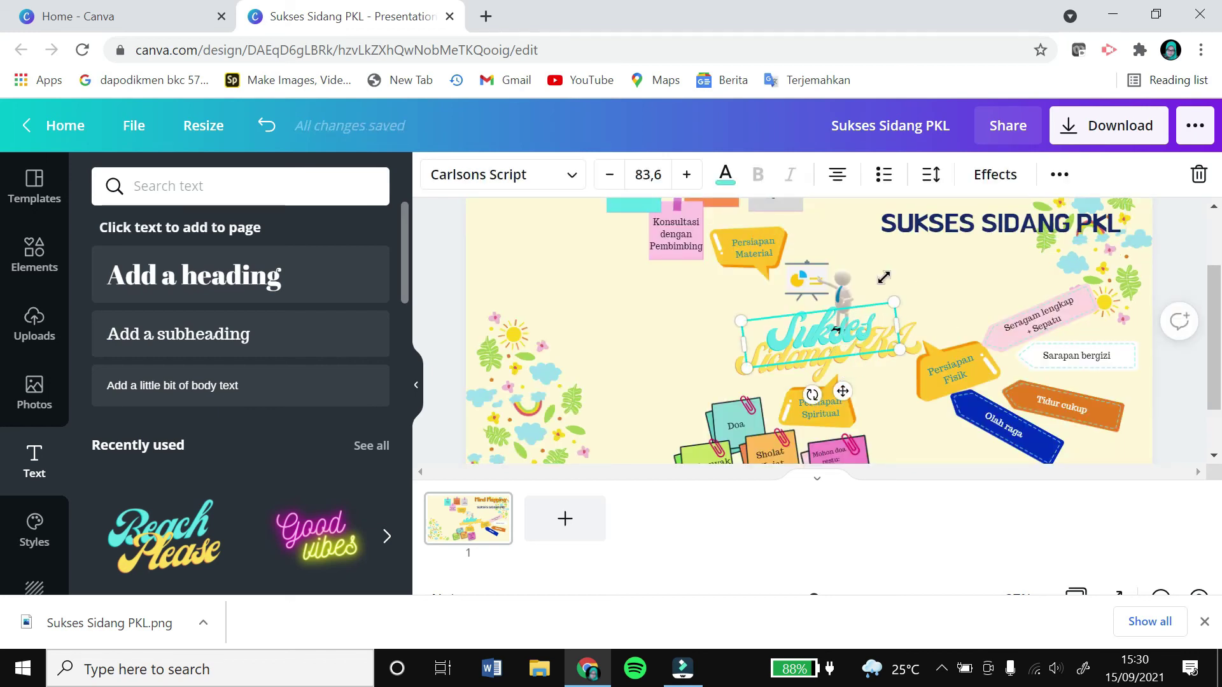
pyautogui.moveTo(822, 256); pyautogui.dragTo(873, 369)
pyautogui.click(1059, 175)
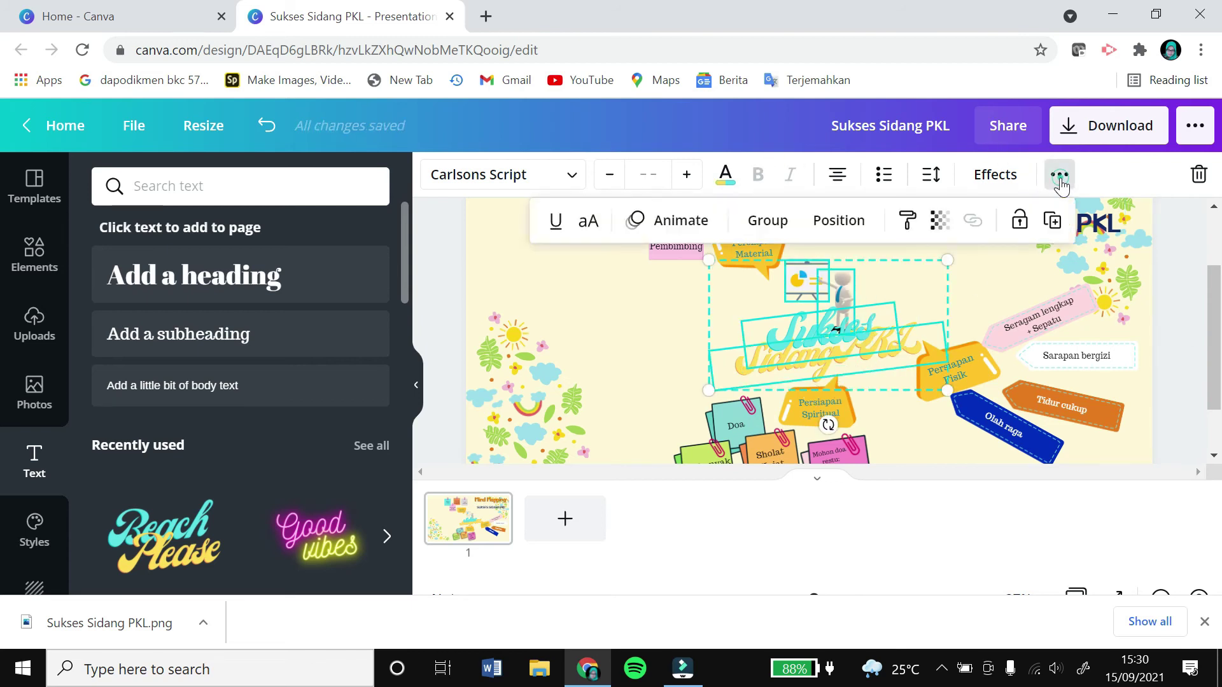
pyautogui.click(699, 226)
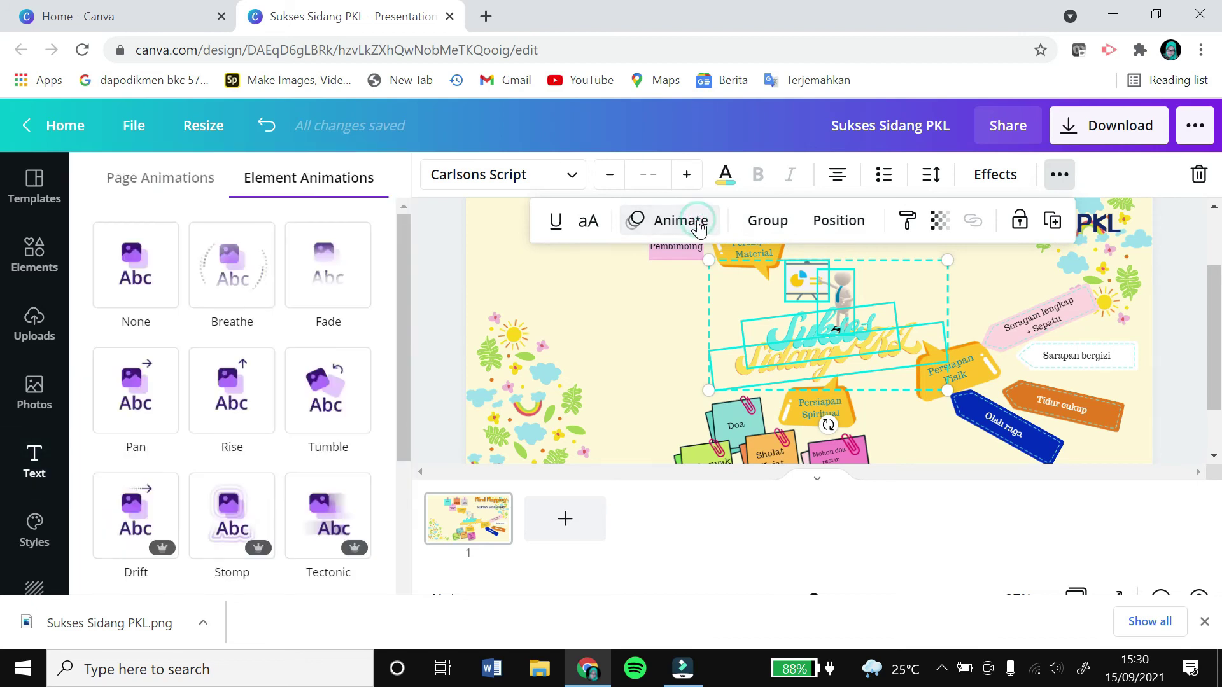
pyautogui.scroll(-2, 287, 400)
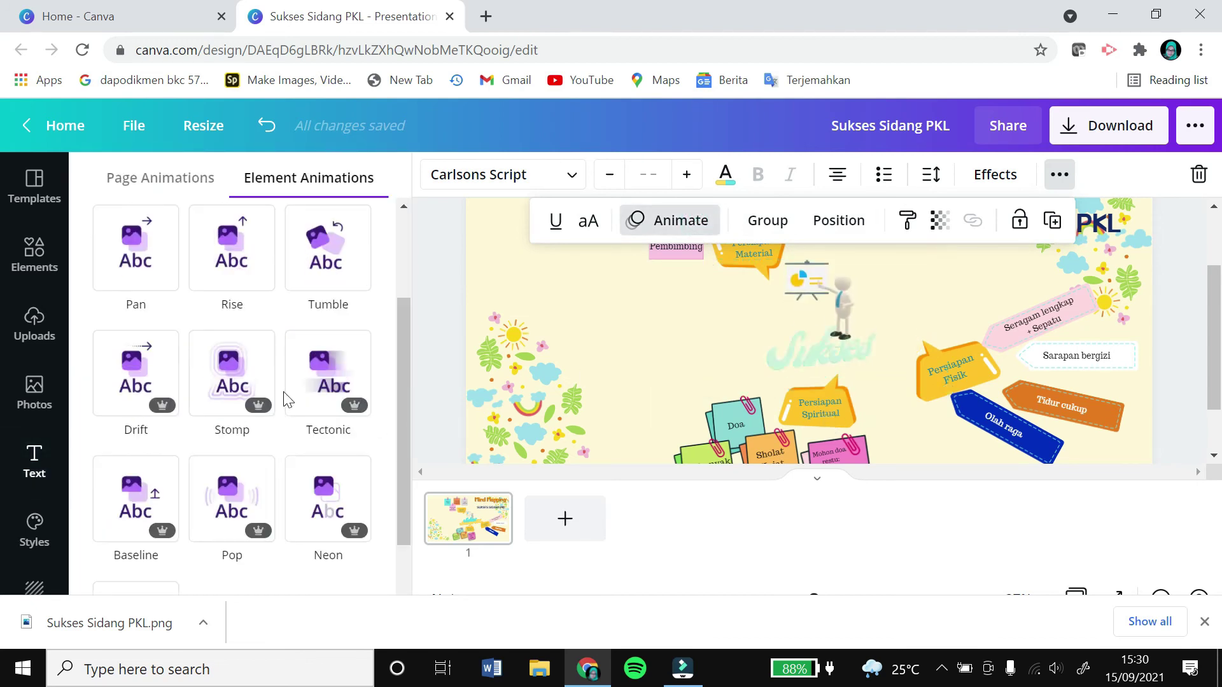
pyautogui.scroll(1, 284, 399)
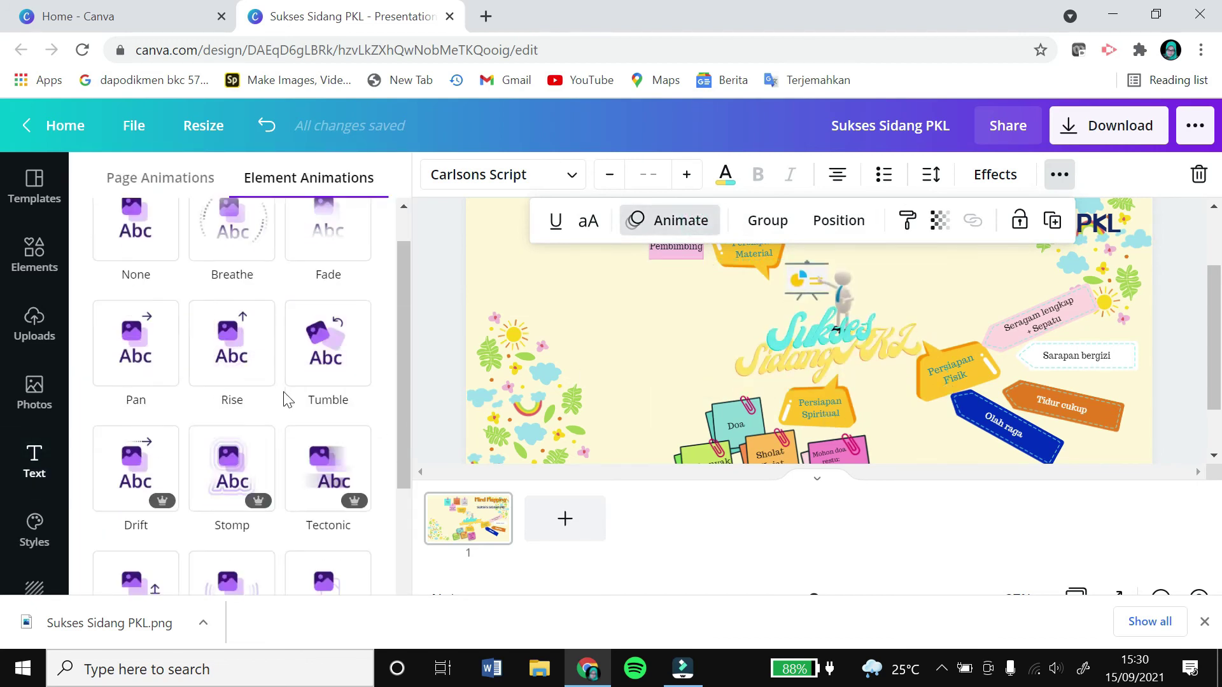
pyautogui.click(336, 360)
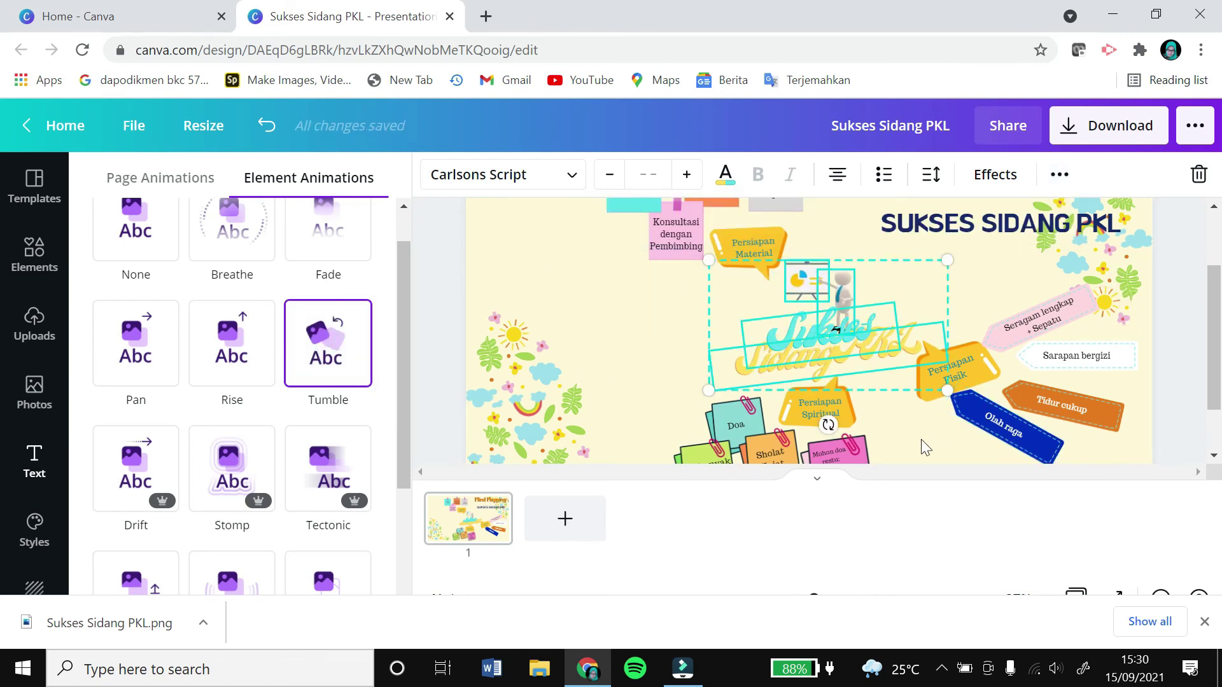
# Apply the Typewriter text animation to the "Mind Mapping" title
pyautogui.scroll(3, 909, 449)
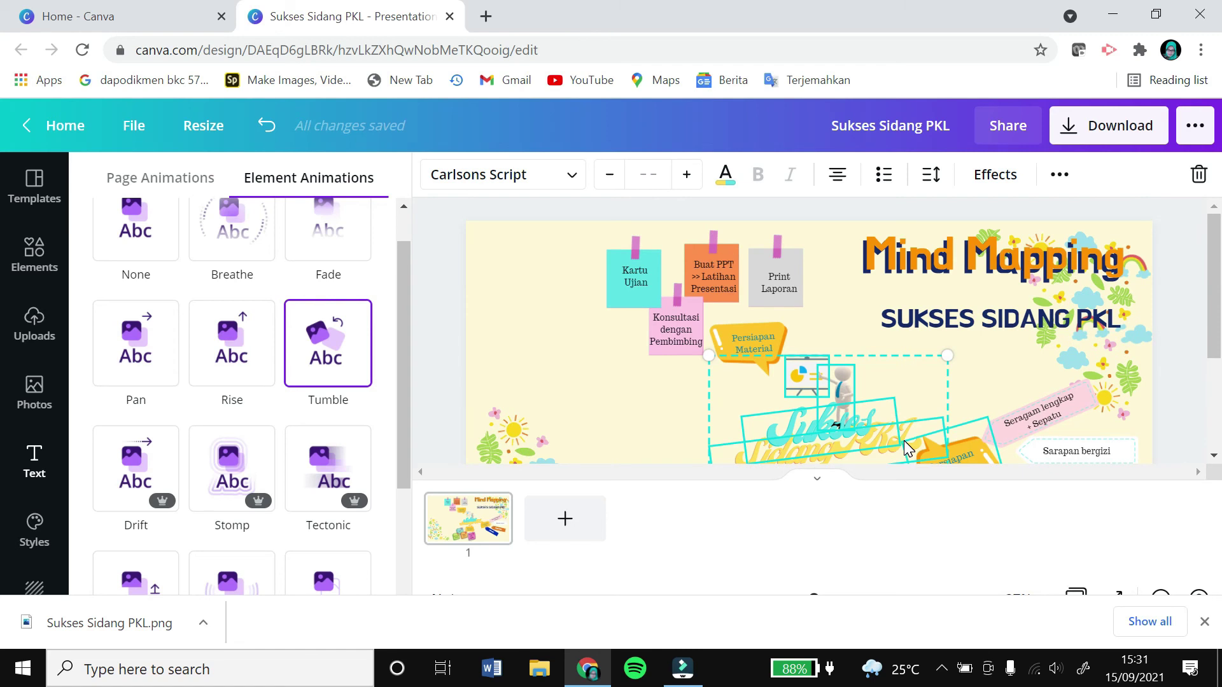
pyautogui.click(1017, 261)
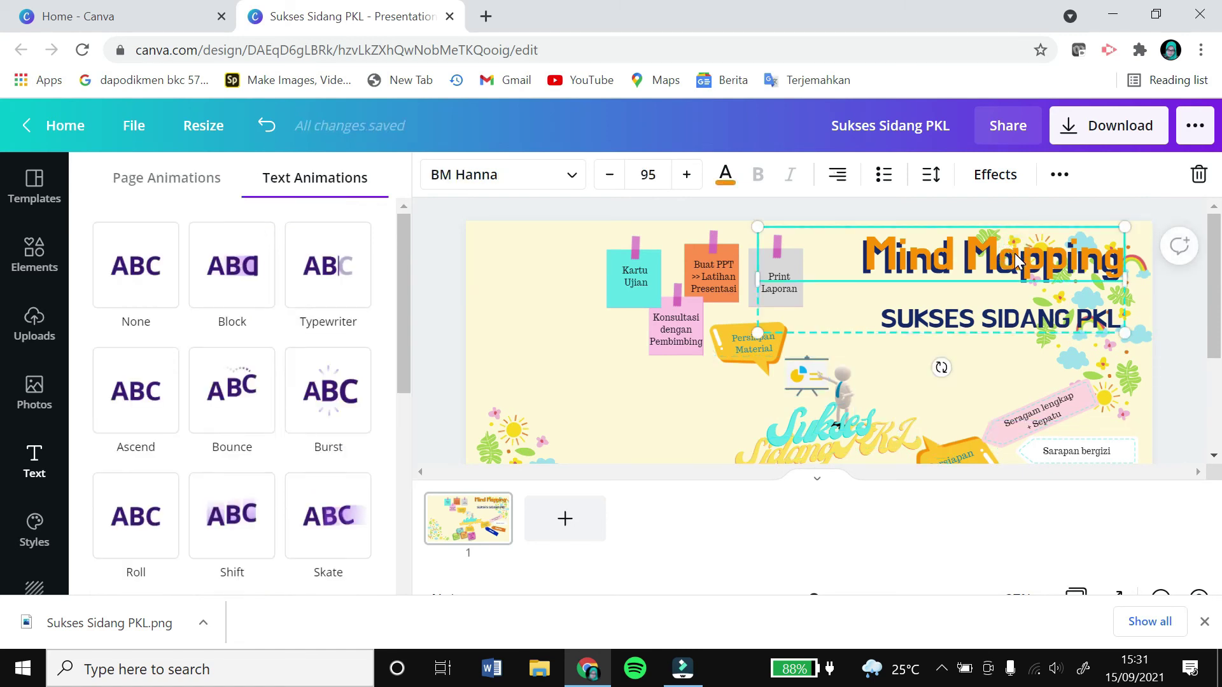
pyautogui.click(332, 257)
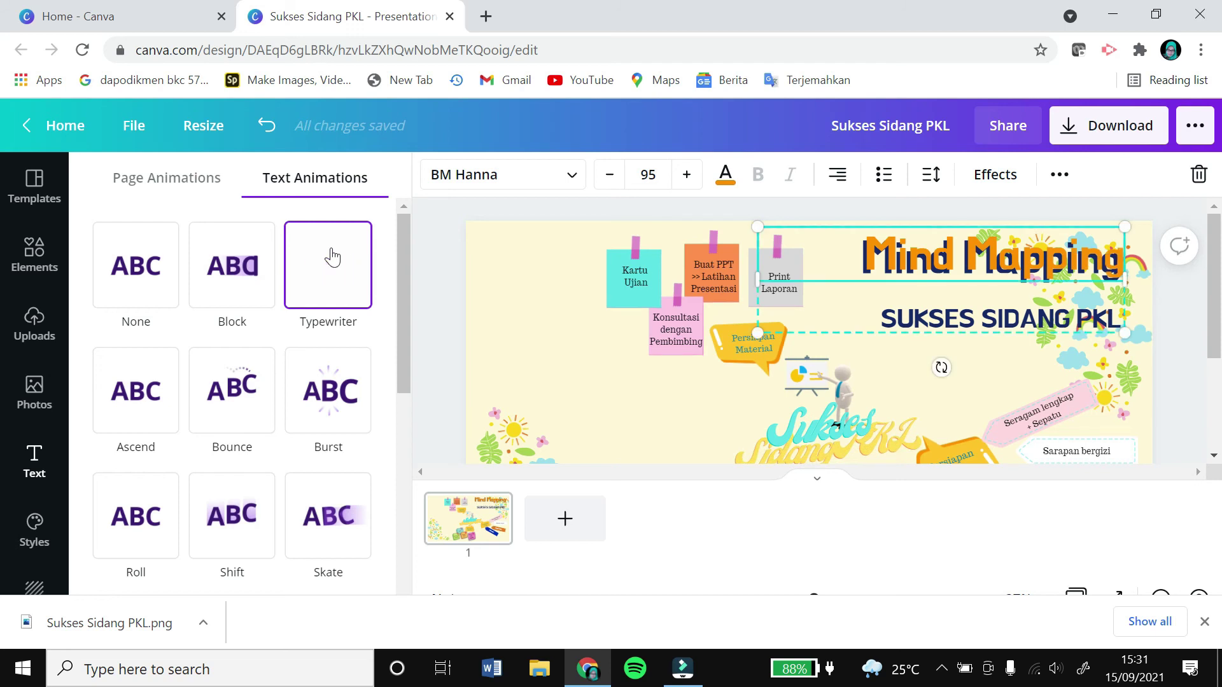
pyautogui.scroll(-2, 766, 280)
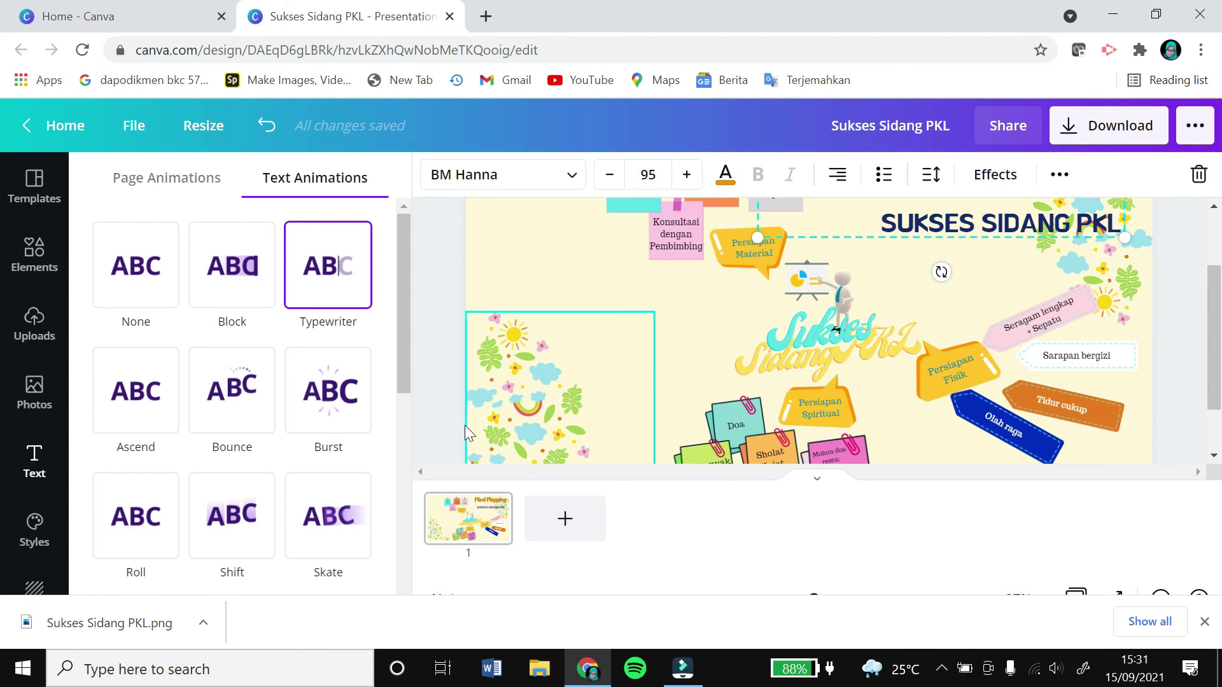
# Download the animated design as a GIF file
pyautogui.click(1117, 127)
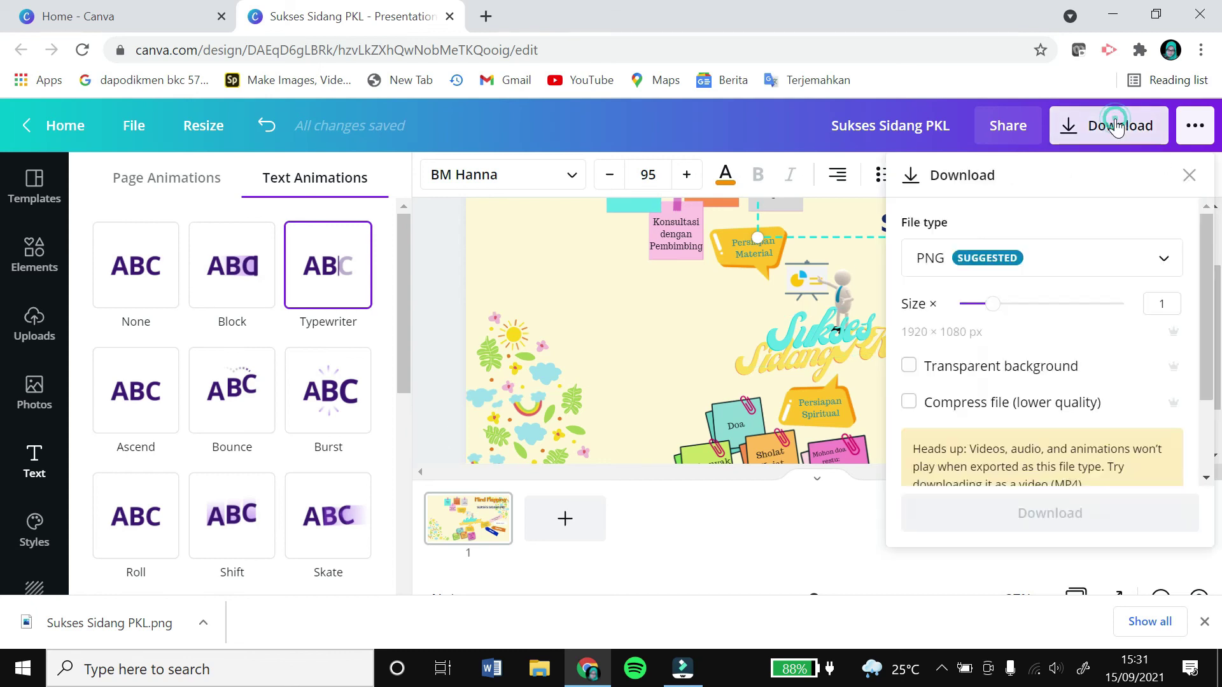
pyautogui.click(1106, 256)
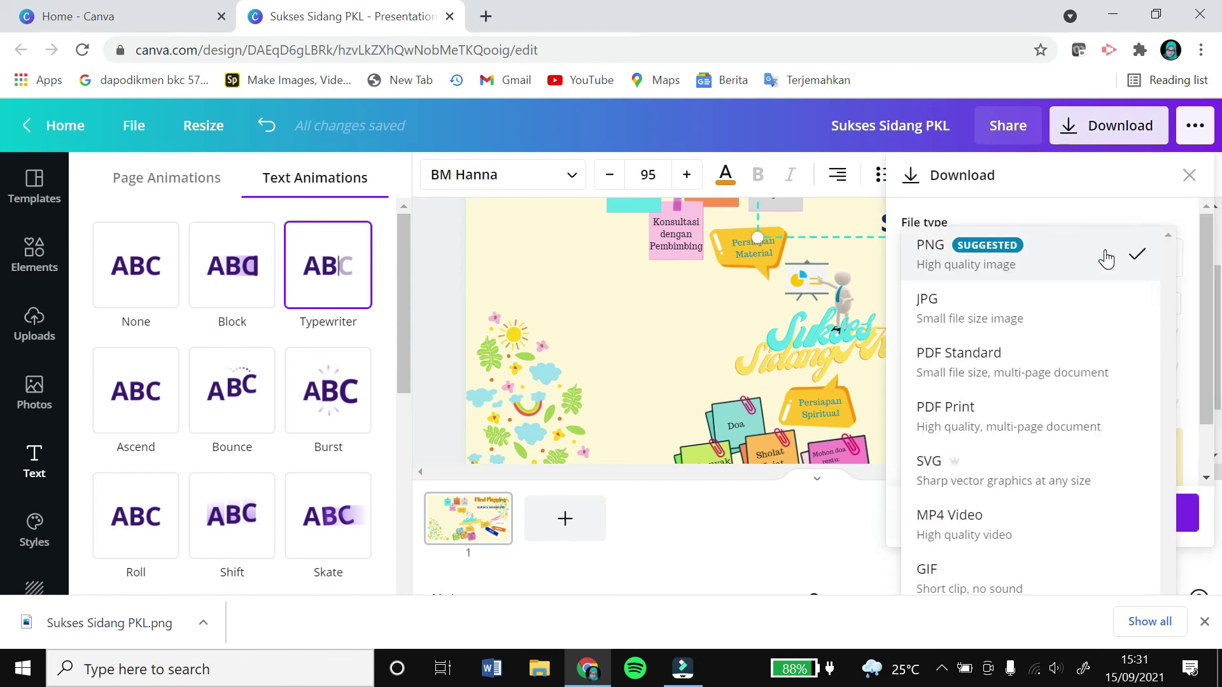
pyautogui.click(991, 535)
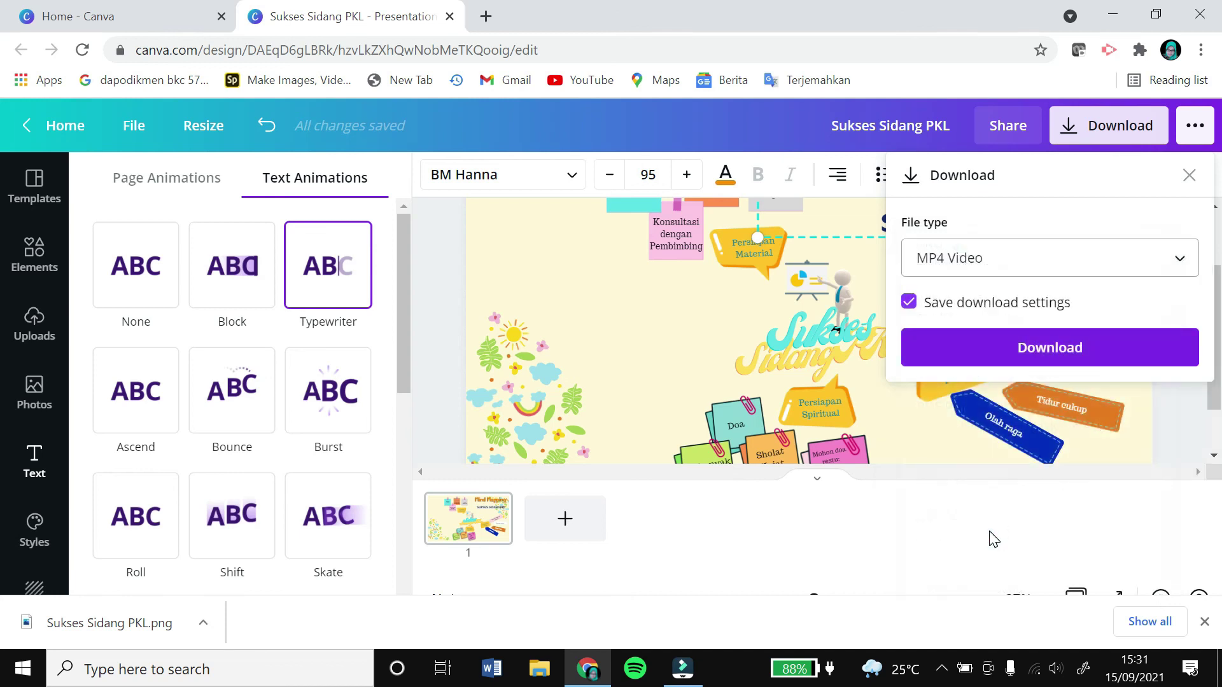
pyautogui.click(1077, 270)
pyautogui.click(993, 454)
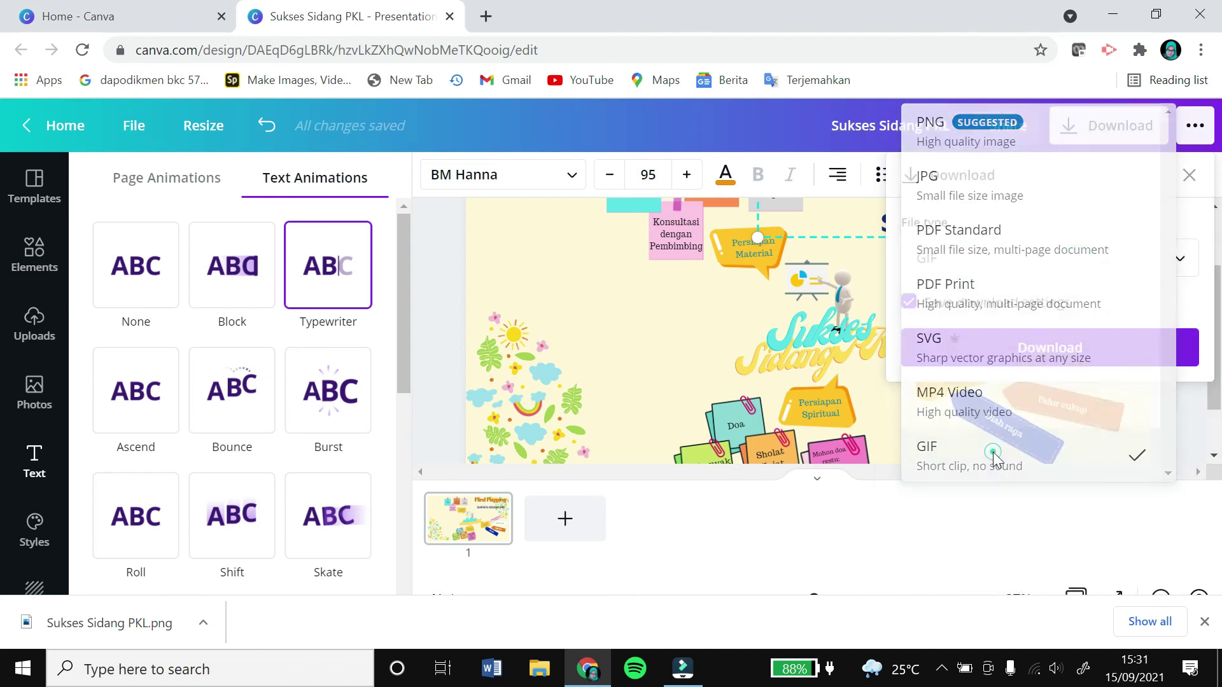
pyautogui.click(977, 359)
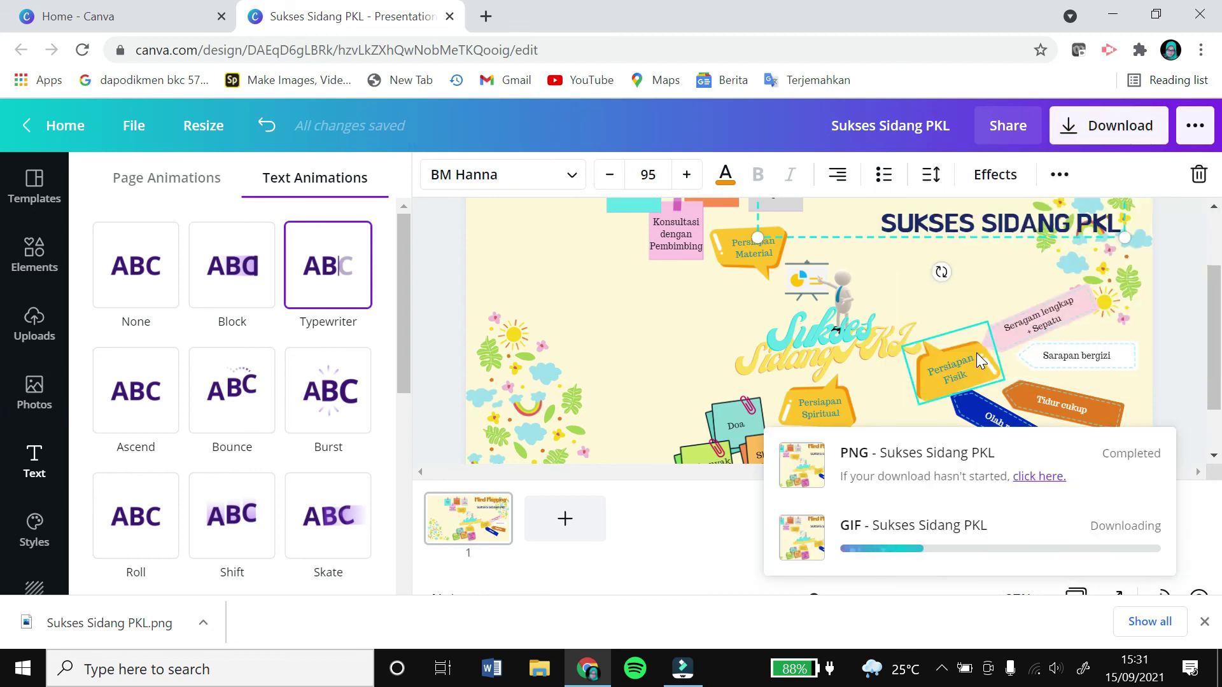
# View the downloaded "Sukses Sidang PKL.png" in Photos, close it, and open the downloaded "Sukses Sidang PKL.gif"
pyautogui.click(75, 627)
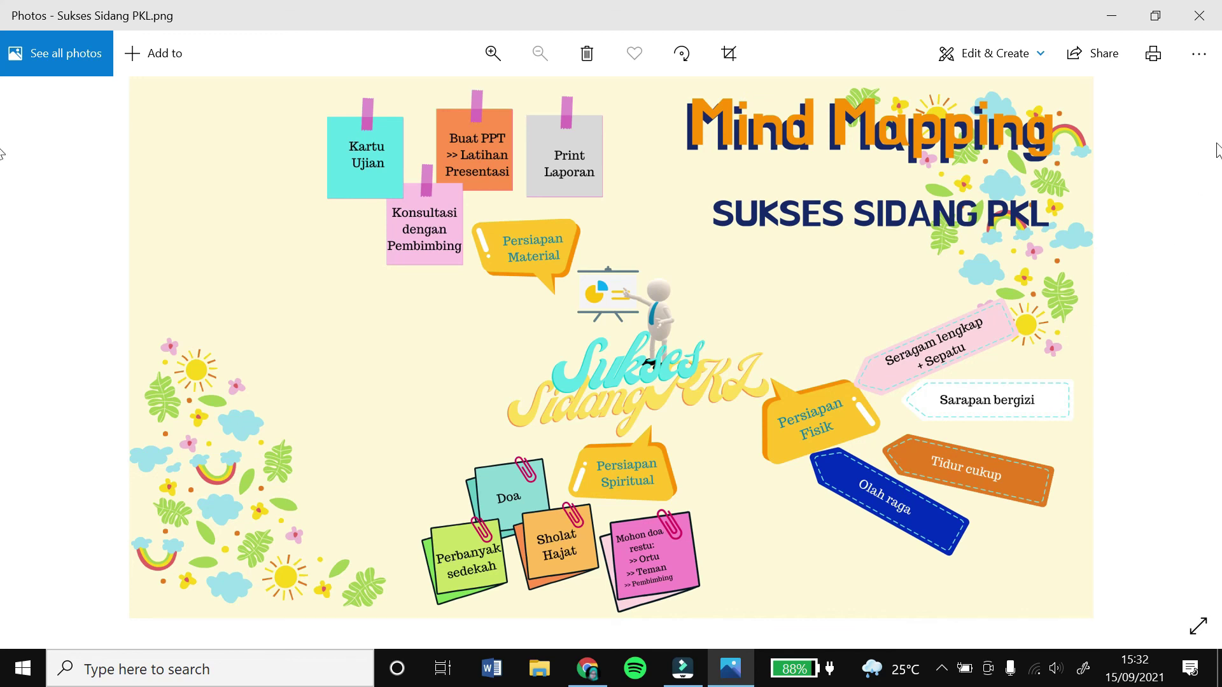
pyautogui.click(1199, 15)
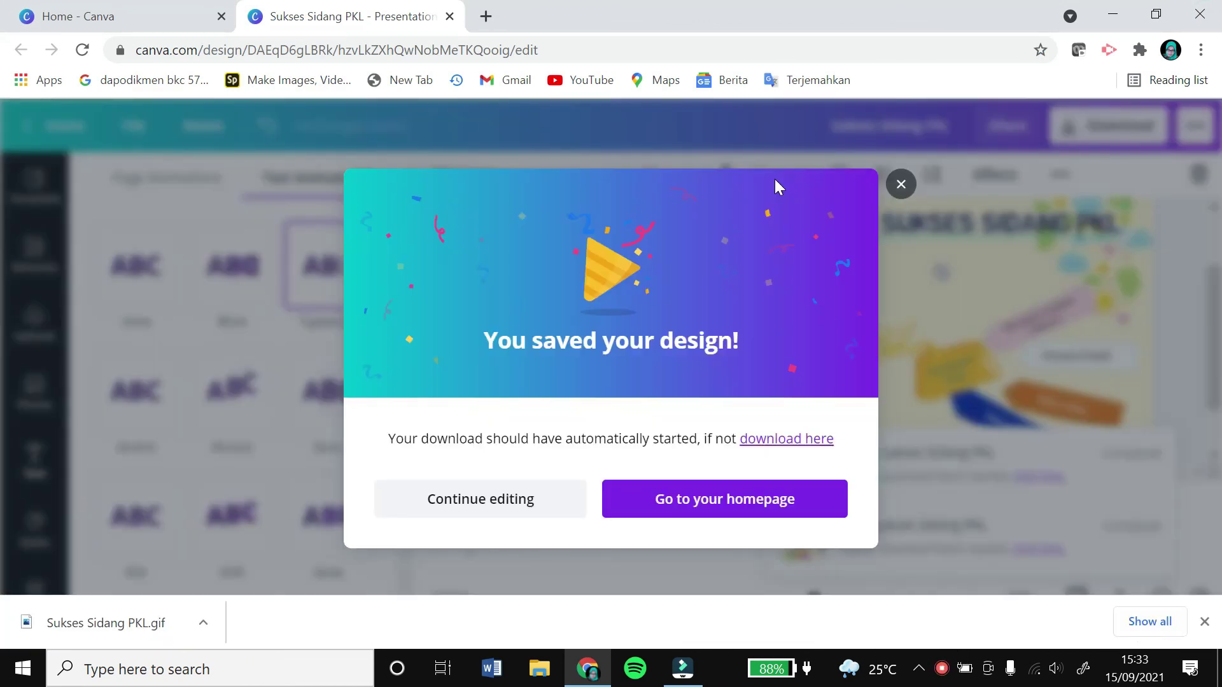
pyautogui.click(902, 185)
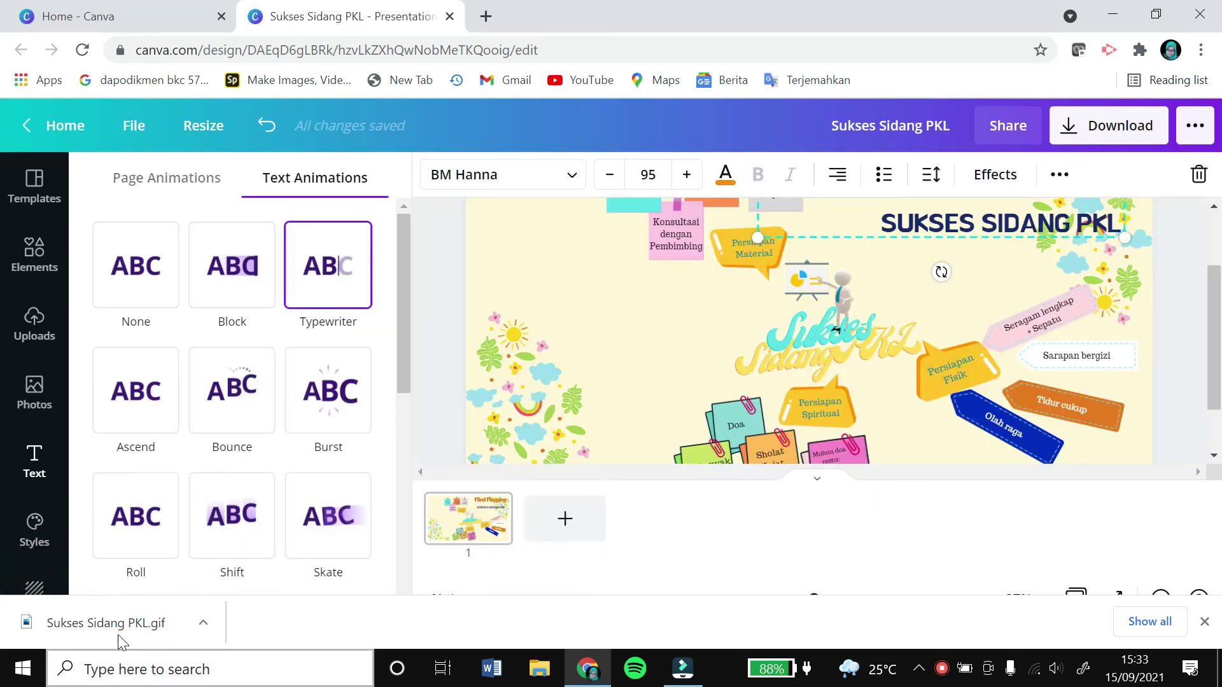
pyautogui.click(114, 634)
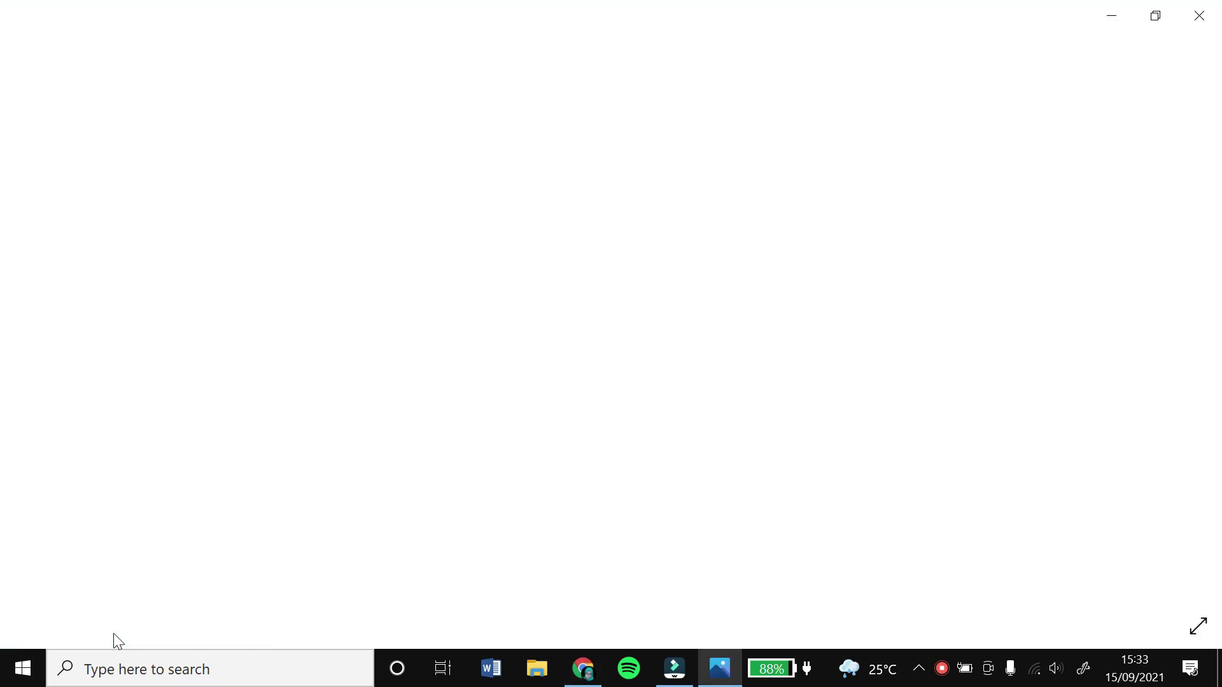